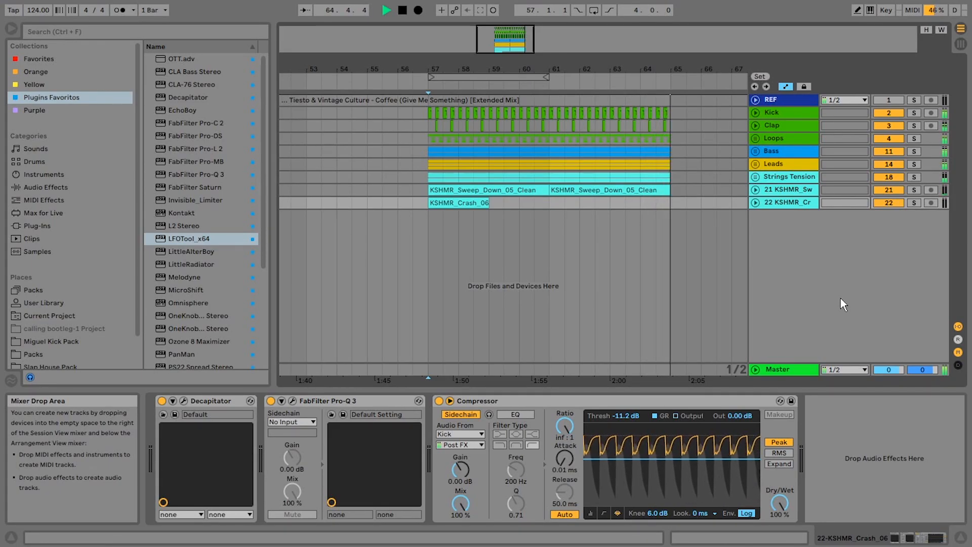
Stop playback, unfold the Bass group, place the insert marker at bar 57, and solo the group
{"action": "key", "text": "space"}
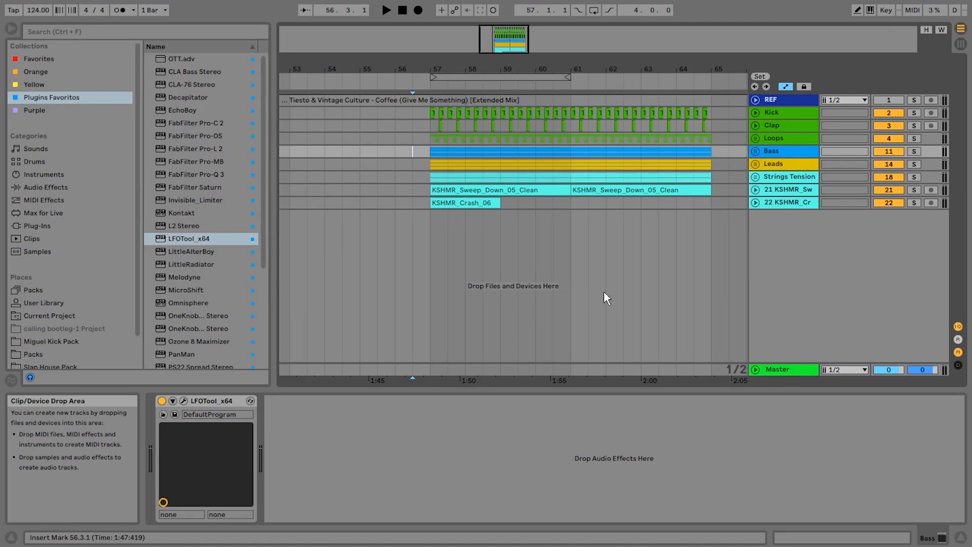
{"action": "left_click", "coordinate": [756, 151]}
{"action": "left_click", "coordinate": [428, 191]}
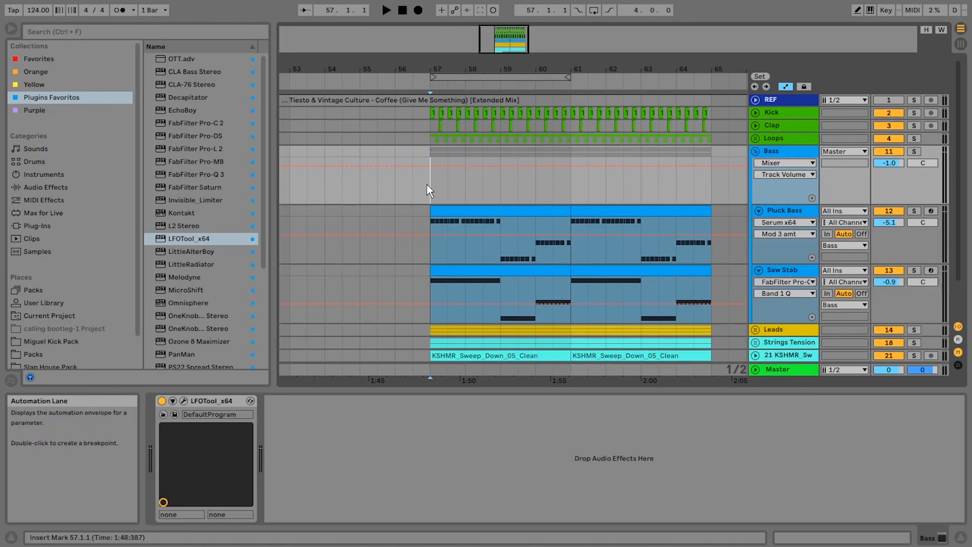
{"action": "left_click", "coordinate": [915, 151]}
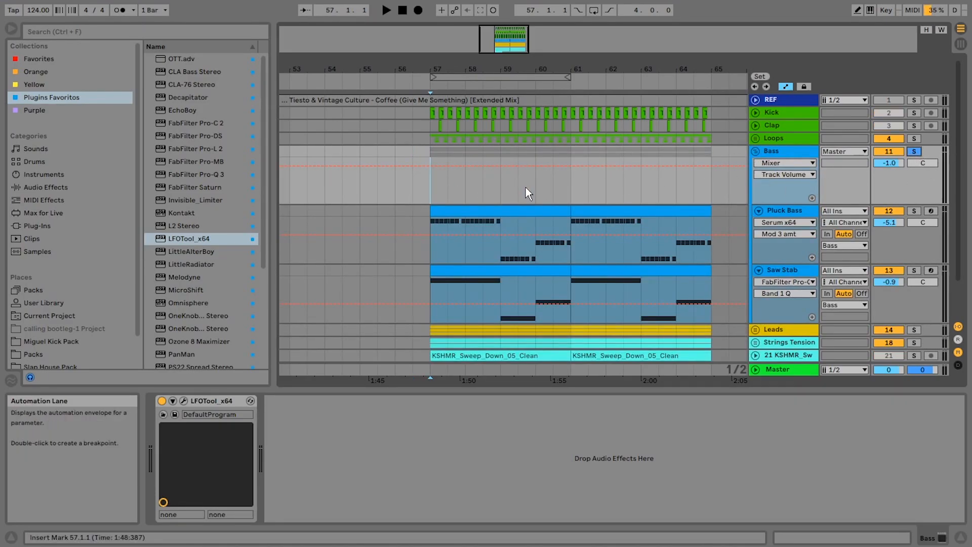
Loop the four bars from 57.1.1 to 61.1.1 and listen to the soloed Bass group
{"action": "scroll", "coordinate": [526, 187], "scroll_direction": "down", "scroll_amount": 2}
{"action": "key", "text": "space"}
{"action": "left_click_drag", "start_coordinate": [453, 69], "coordinate": [454, 83]}
{"action": "scroll", "coordinate": [512, 137], "scroll_direction": "up", "scroll_amount": 1}
{"action": "mouse_move", "coordinate": [404, 172]}
{"action": "left_mouse_down"}
{"action": "mouse_move", "coordinate": [588, 180]}
{"action": "mouse_move", "coordinate": [413, 175]}
{"action": "left_mouse_up"}
{"action": "key", "text": "ctrl+l"}
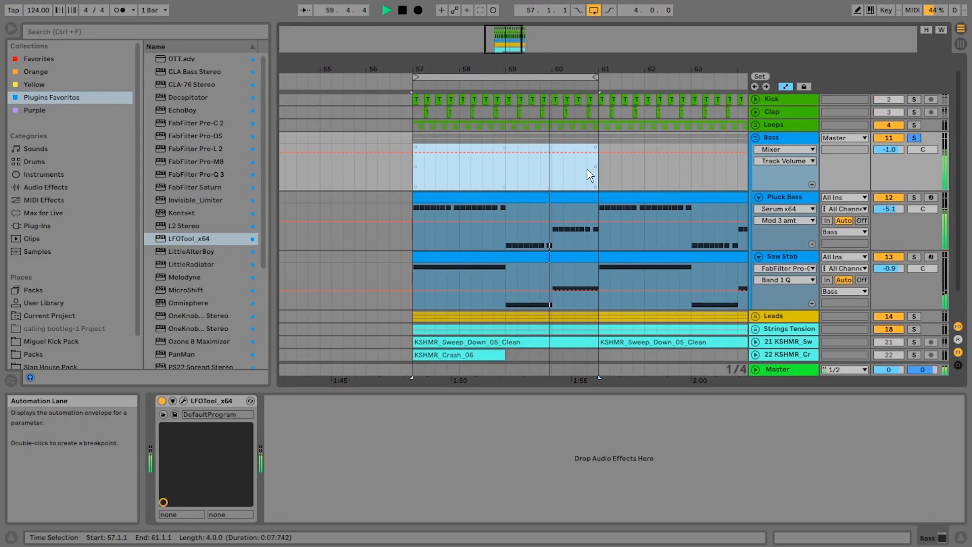
{"action": "key", "text": "space"}
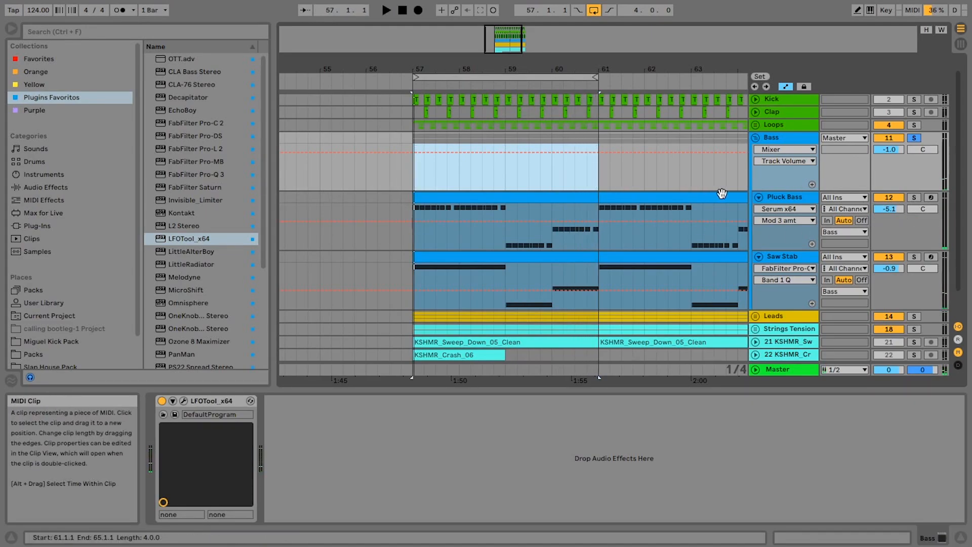
Solo the Pluck Bass track and listen to it within the looped section
{"action": "left_click", "coordinate": [795, 202]}
{"action": "left_click", "coordinate": [915, 197]}
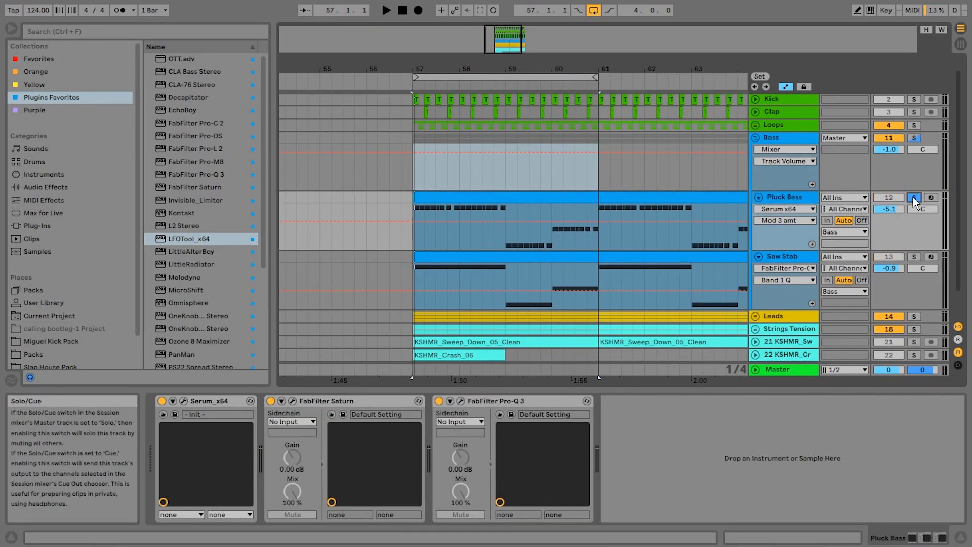
{"action": "key", "text": "space"}
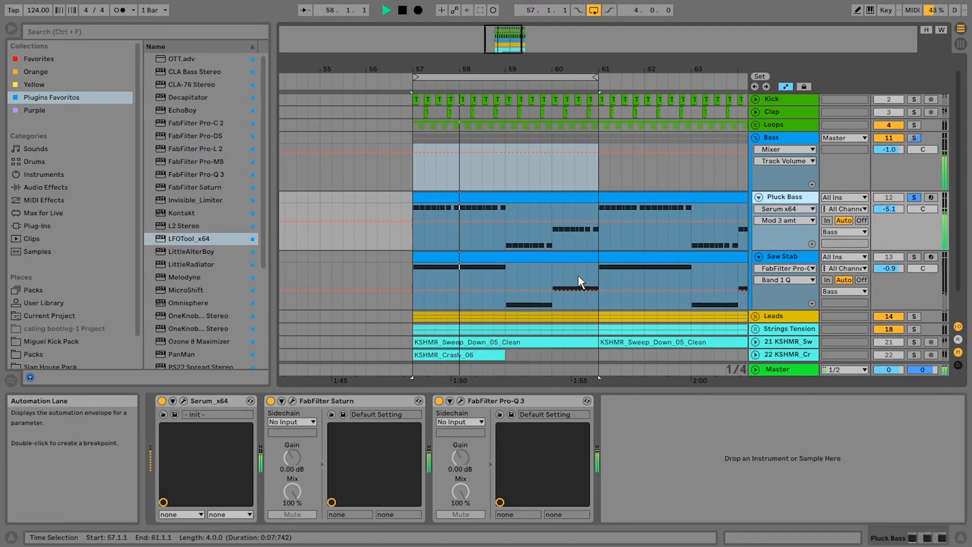
{"action": "key", "text": "space"}
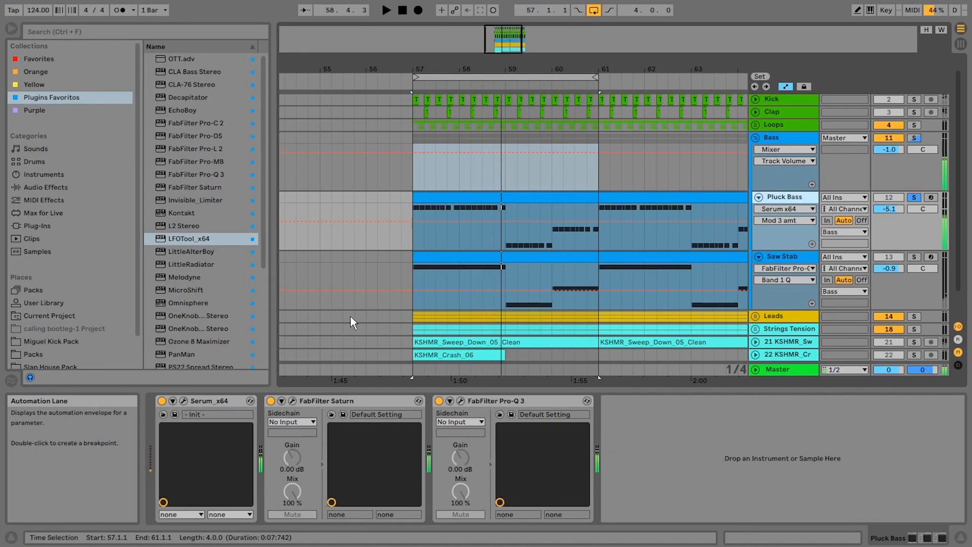
Open the Pluck Bass track's Serum and examine its oscillators, Envelope 2, and the distortion and filter effects
{"action": "left_click", "coordinate": [182, 401]}
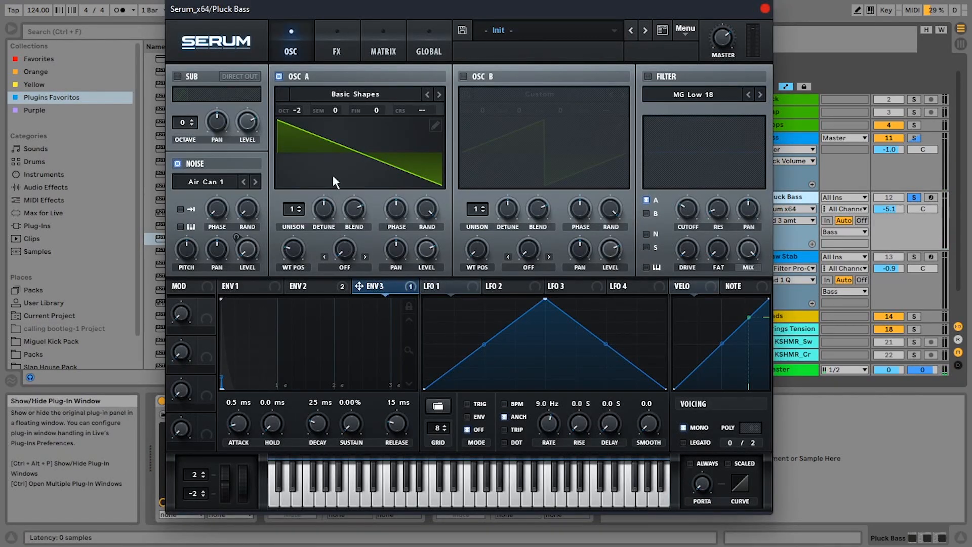
{"action": "left_click", "coordinate": [338, 282]}
{"action": "left_click", "coordinate": [338, 47]}
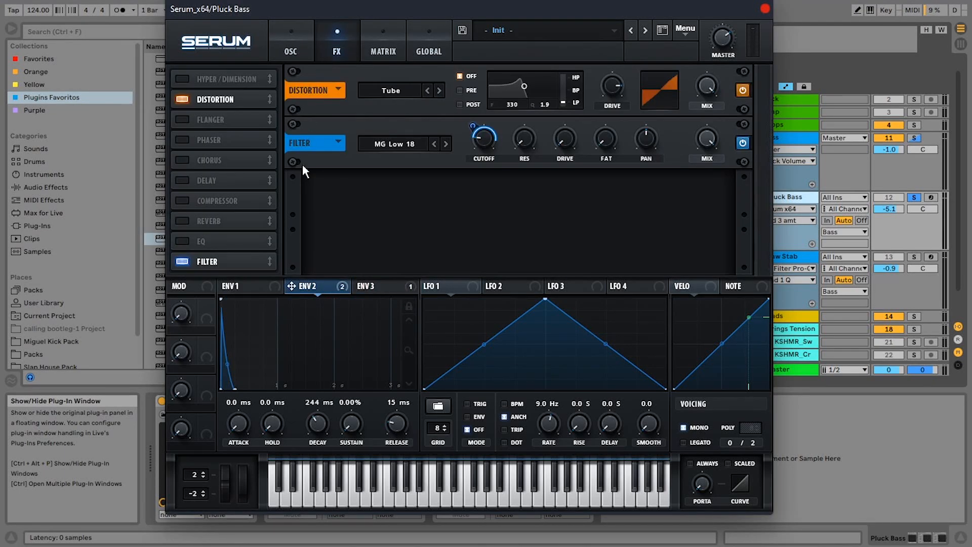
{"action": "mouse_move", "coordinate": [324, 290]}
{"action": "left_click", "coordinate": [283, 34]}
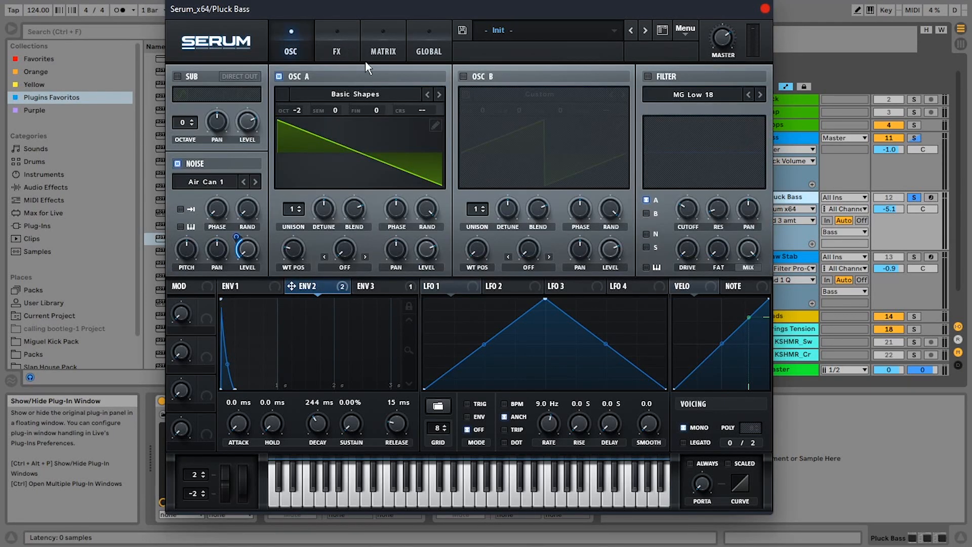
{"action": "left_click", "coordinate": [339, 48]}
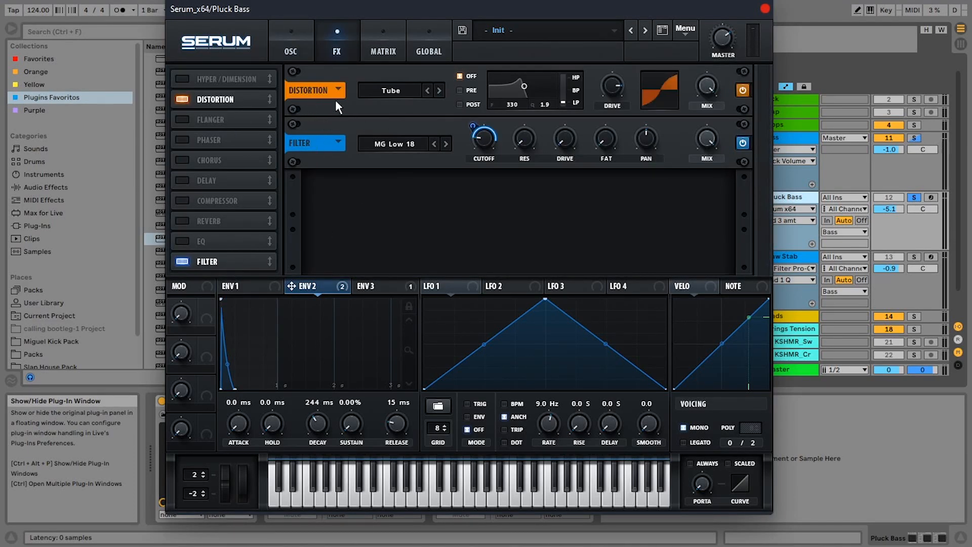
Audition the pluck with the distortion bypassed and then with the noise oscillator off, switching each back on
{"action": "left_click", "coordinate": [182, 99]}
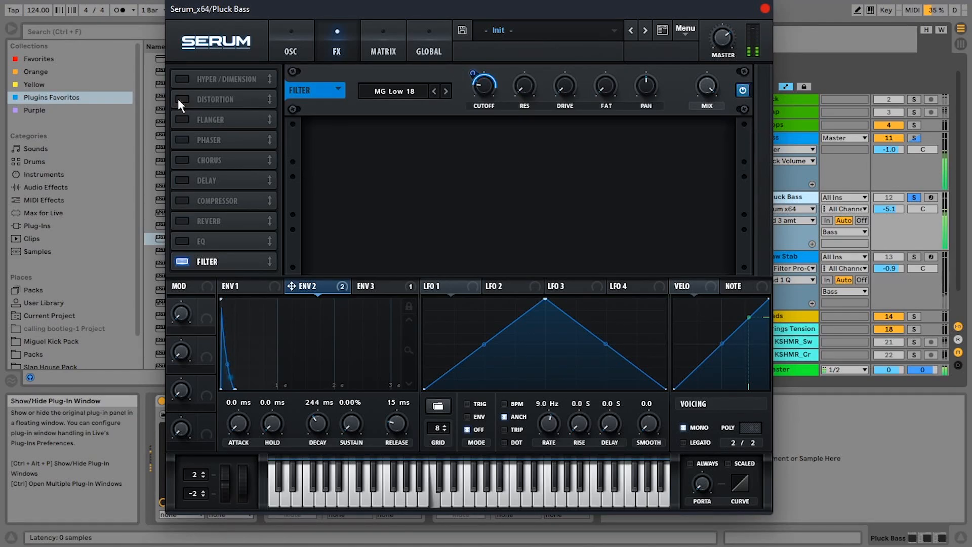
{"action": "left_click", "coordinate": [178, 99]}
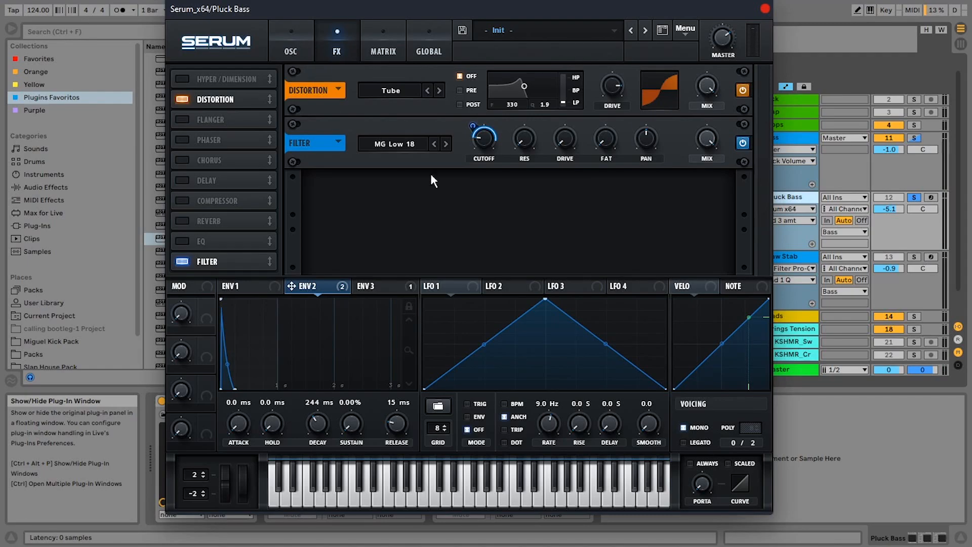
{"action": "left_click", "coordinate": [299, 48]}
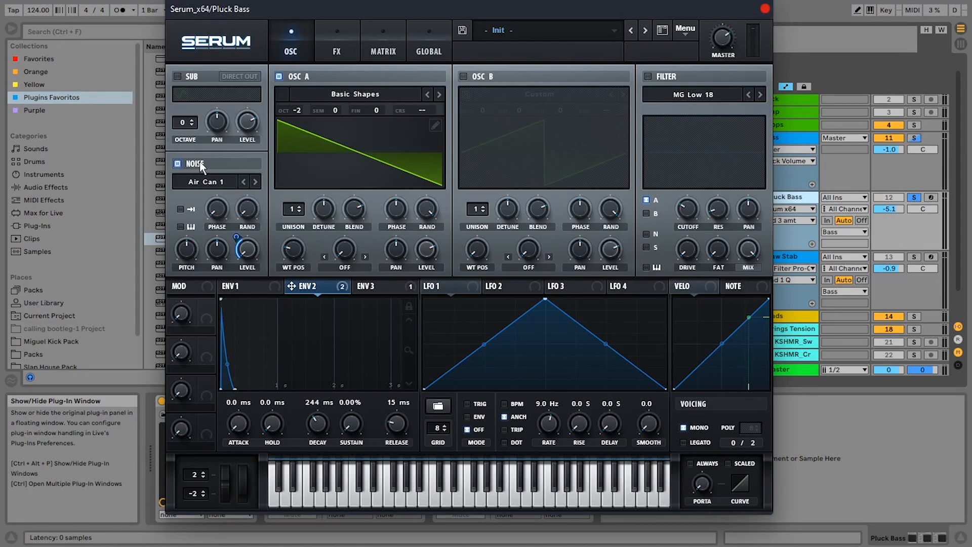
{"action": "left_click", "coordinate": [178, 163]}
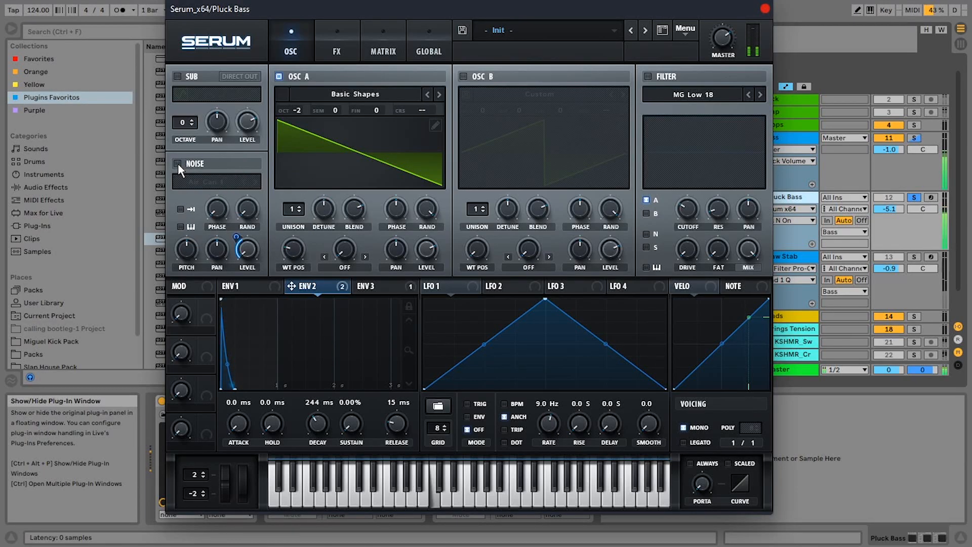
{"action": "left_click", "coordinate": [178, 163]}
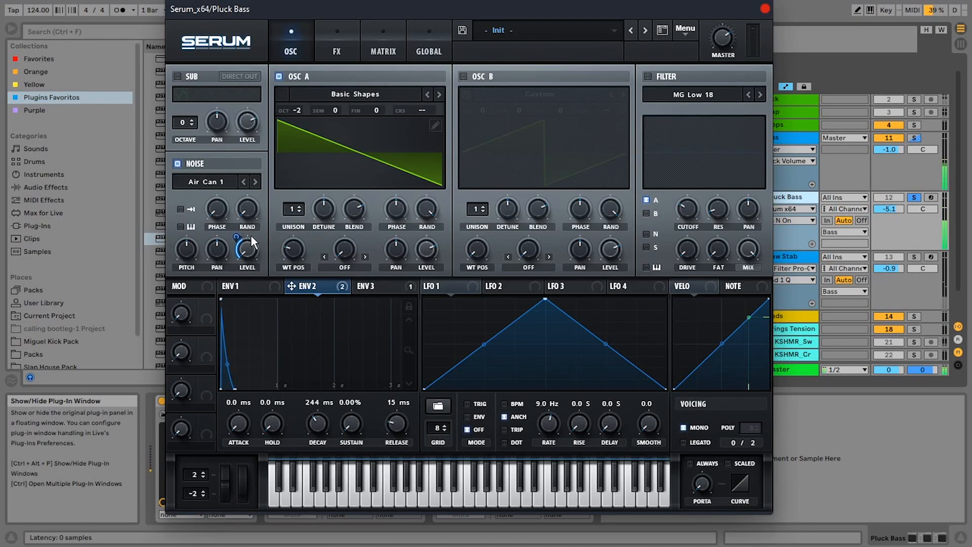
{"action": "mouse_move", "coordinate": [236, 238]}
{"action": "left_mouse_down"}
{"action": "mouse_move", "coordinate": [231, 177]}
{"action": "mouse_move", "coordinate": [222, 228]}
{"action": "left_mouse_up"}
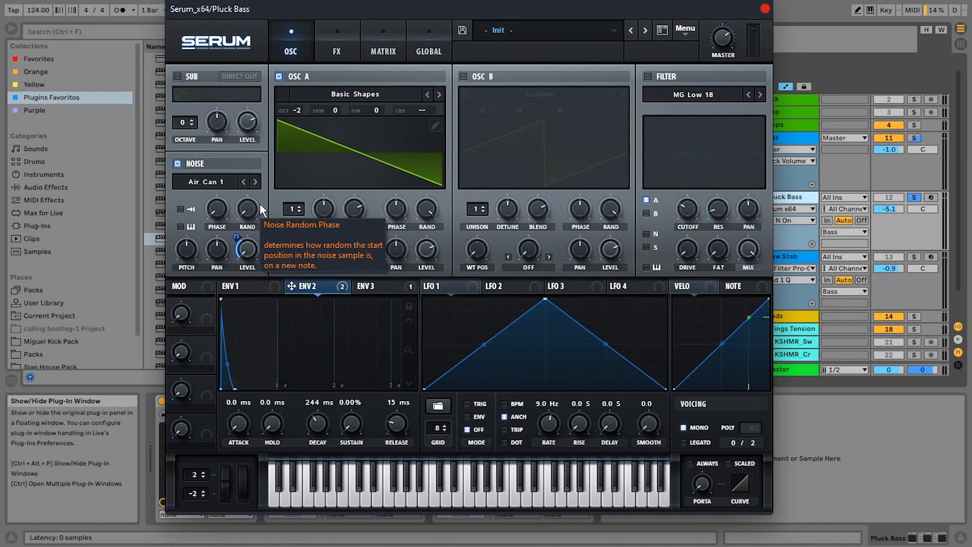
Examine Envelope 3 and its master tuning amount in the modulation matrix during playback, then close Serum
{"action": "left_click", "coordinate": [344, 54]}
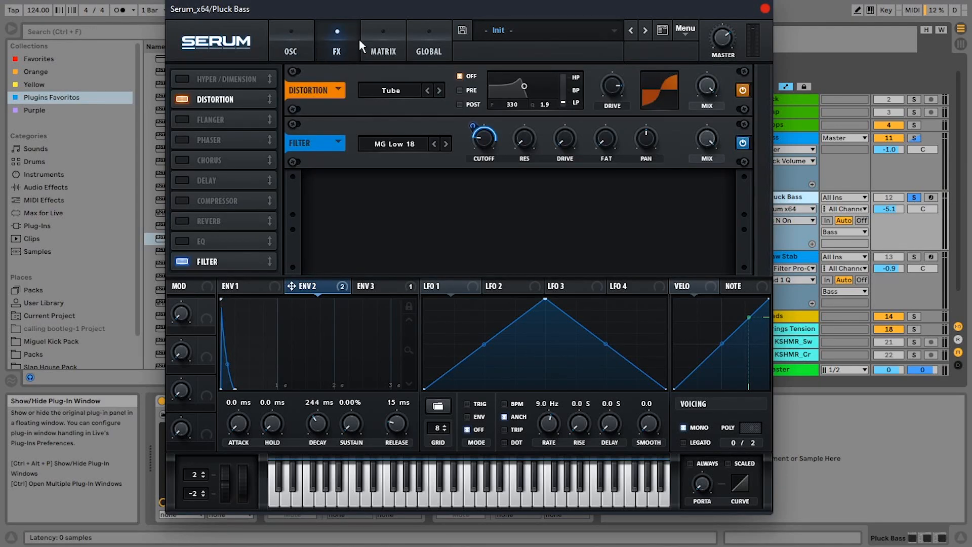
{"action": "left_click", "coordinate": [387, 286]}
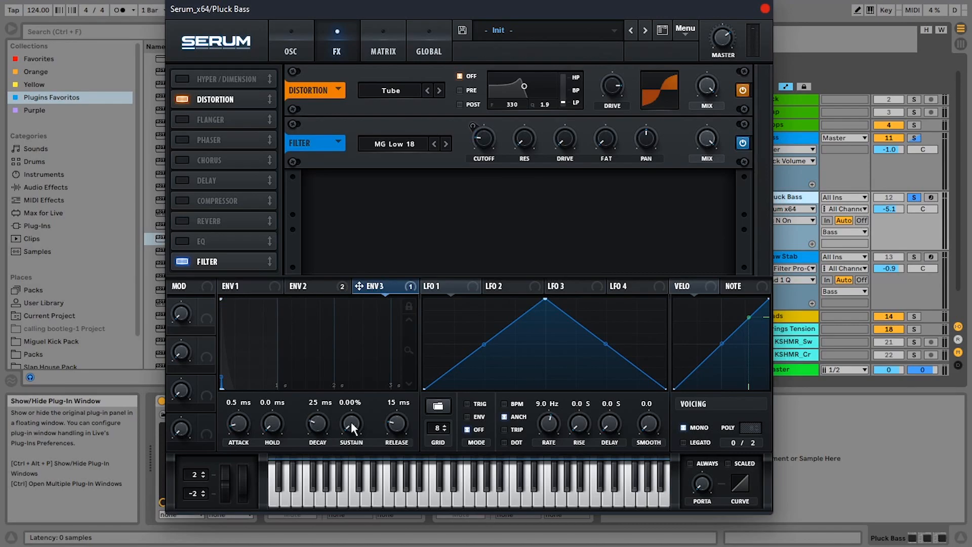
{"action": "left_click", "coordinate": [384, 50]}
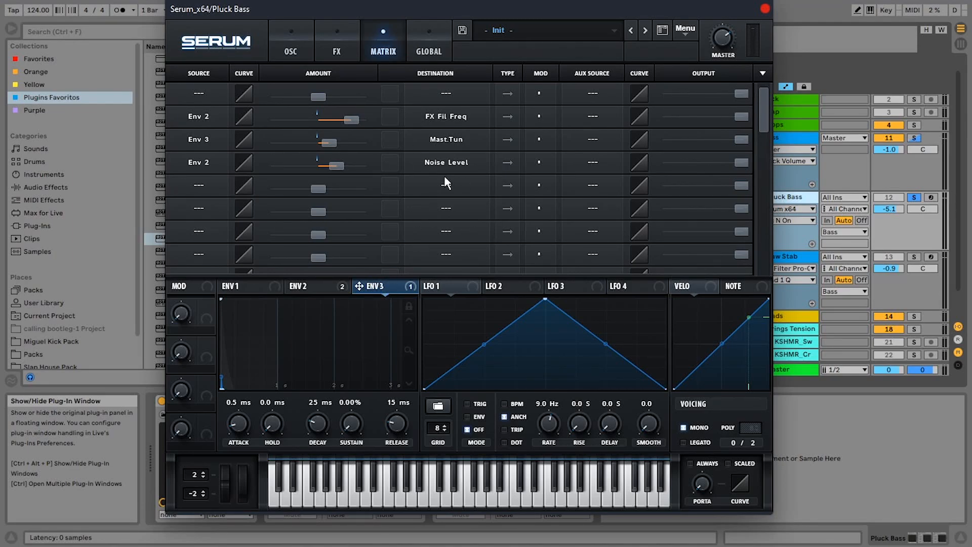
{"action": "mouse_move", "coordinate": [329, 143]}
{"action": "mouse_move", "coordinate": [327, 142]}
{"action": "left_mouse_down"}
{"action": "mouse_move", "coordinate": [377, 142]}
{"action": "mouse_move", "coordinate": [330, 143]}
{"action": "left_mouse_up"}
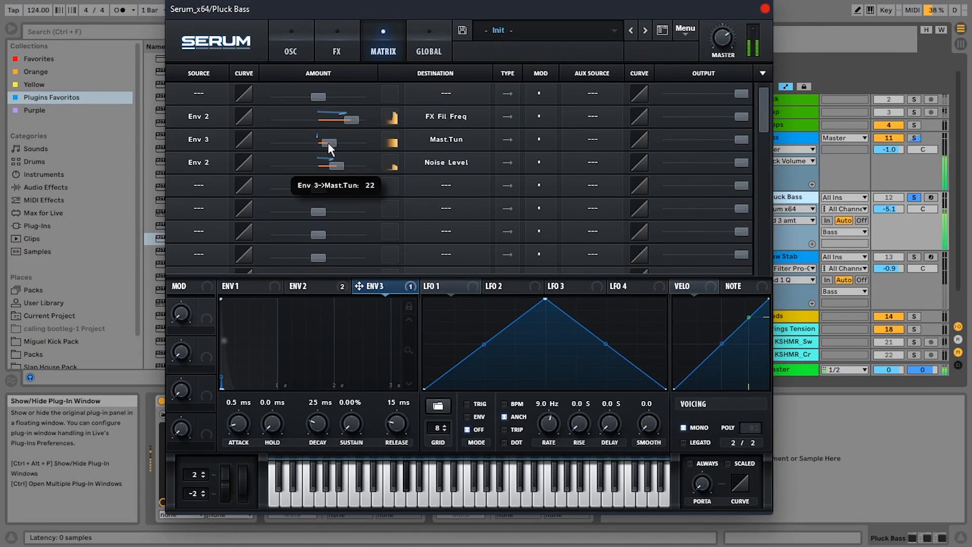
{"action": "left_click", "coordinate": [766, 9]}
Solo the Saw Stab track and listen to it from bar 57
{"action": "left_click", "coordinate": [412, 184]}
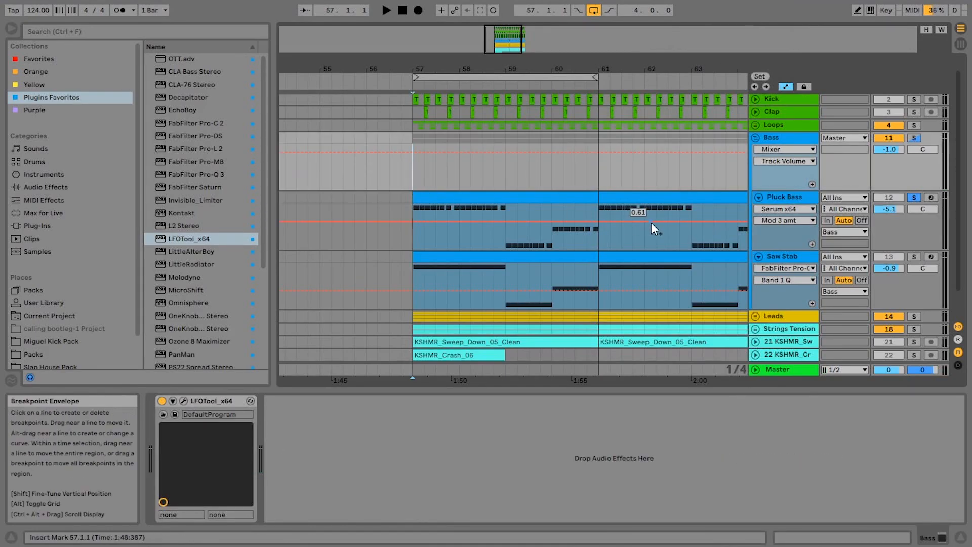
{"action": "left_click", "coordinate": [915, 257]}
{"action": "scroll", "coordinate": [560, 119], "scroll_direction": "down", "scroll_amount": 1}
{"action": "key", "text": "plus"}
{"action": "key", "text": "space"}
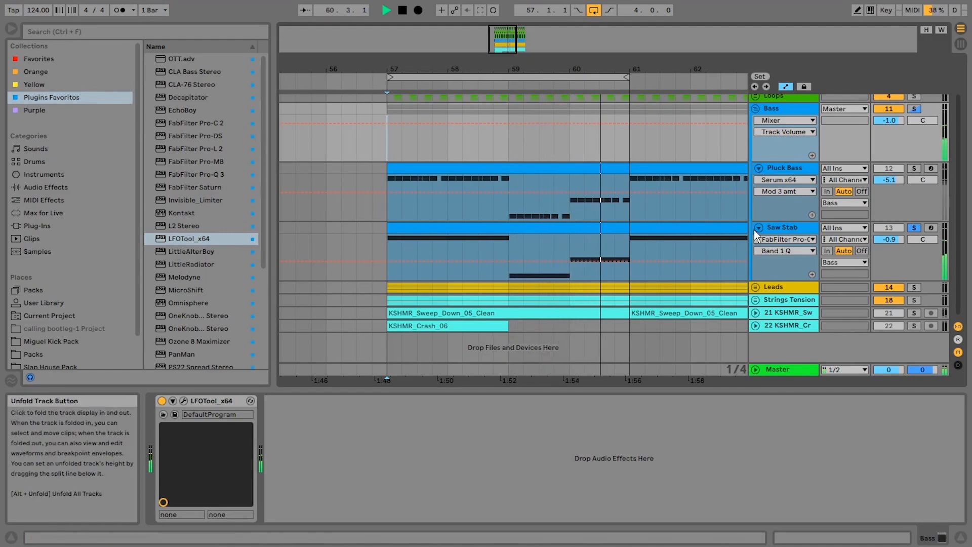
{"action": "key", "text": "space"}
Open the Saw Stab track's Serum, examine its oscillators and envelope, toggle the filter off and on, and close it
{"action": "left_click", "coordinate": [790, 229]}
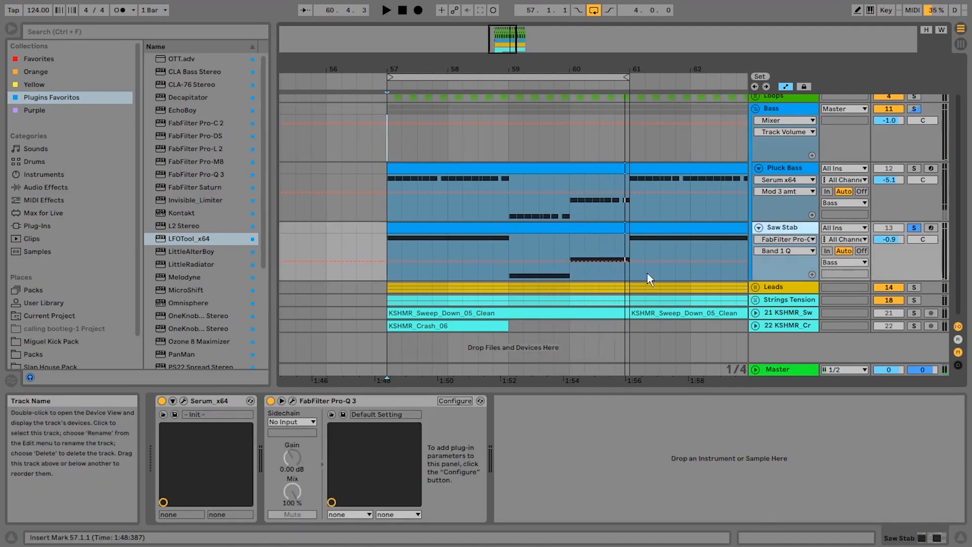
{"action": "left_click", "coordinate": [184, 400]}
{"action": "left_click_drag", "start_coordinate": [515, 34], "coordinate": [482, 28]}
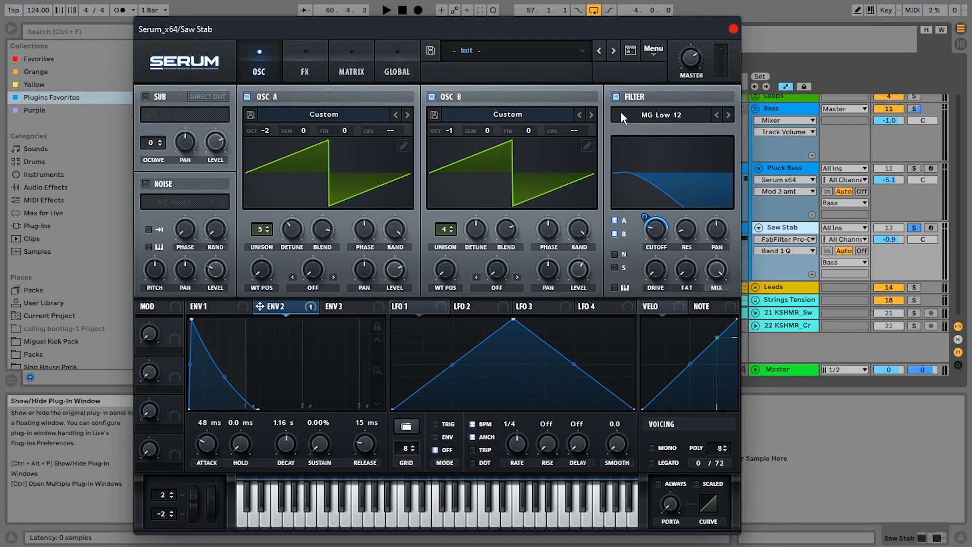
{"action": "left_click", "coordinate": [616, 96]}
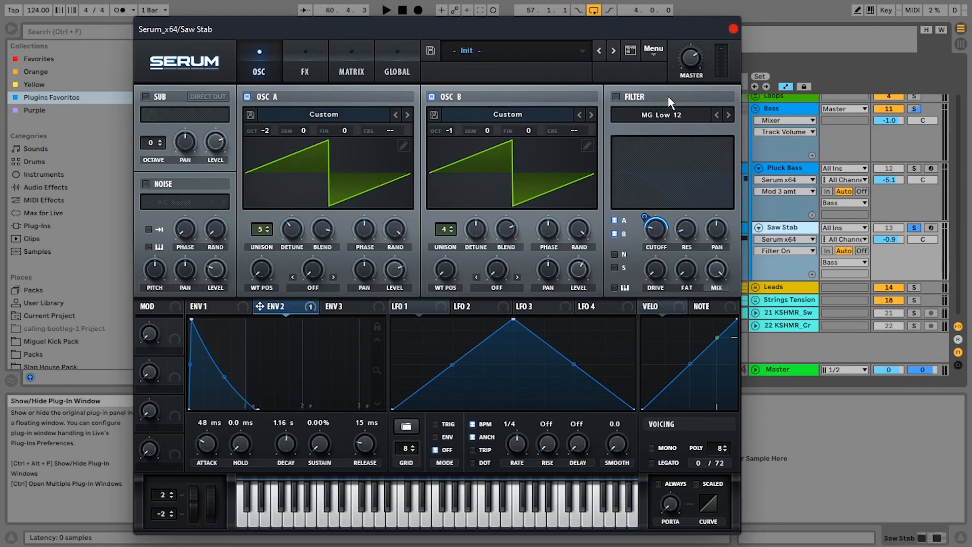
{"action": "left_click", "coordinate": [617, 97]}
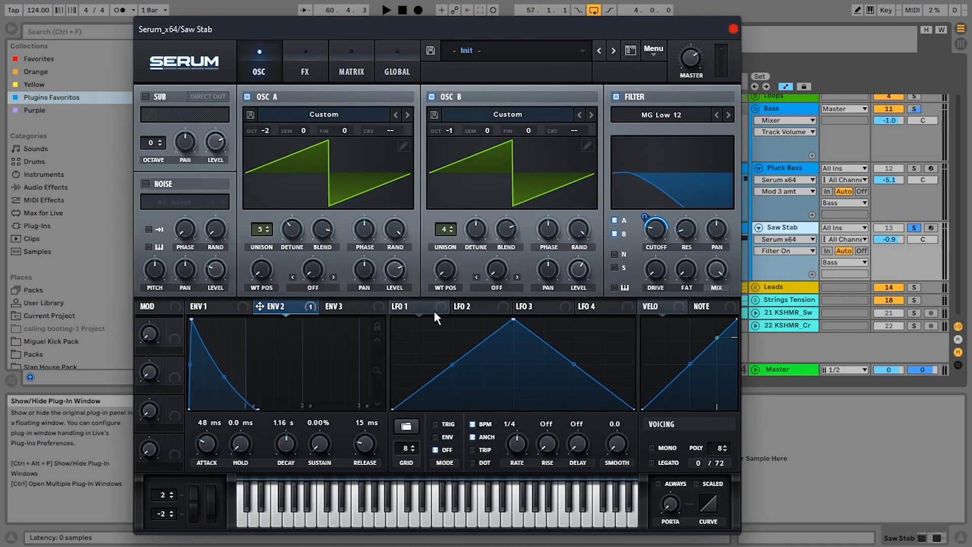
{"action": "left_click", "coordinate": [733, 29]}
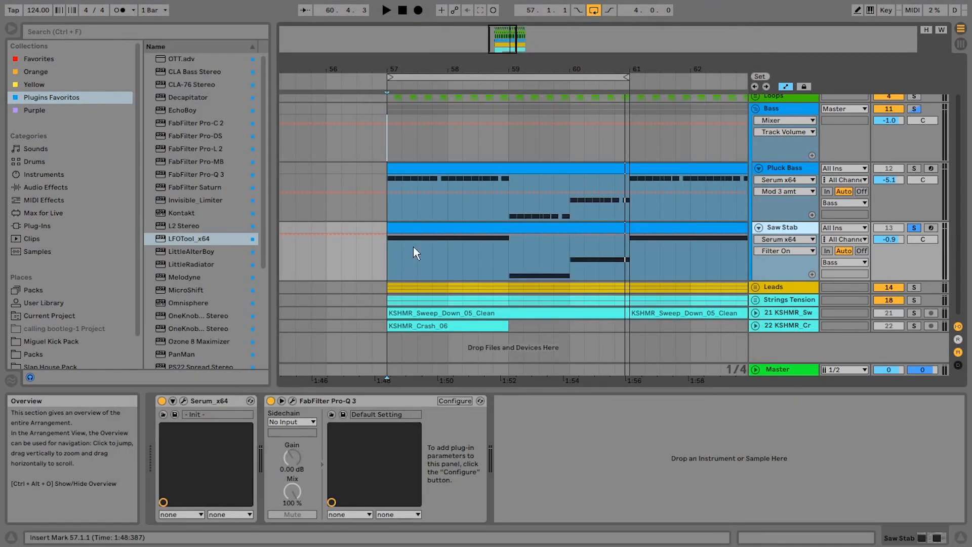
Solo the whole Bass group together with the Kick track and listen to the loop
{"action": "left_click", "coordinate": [915, 109]}
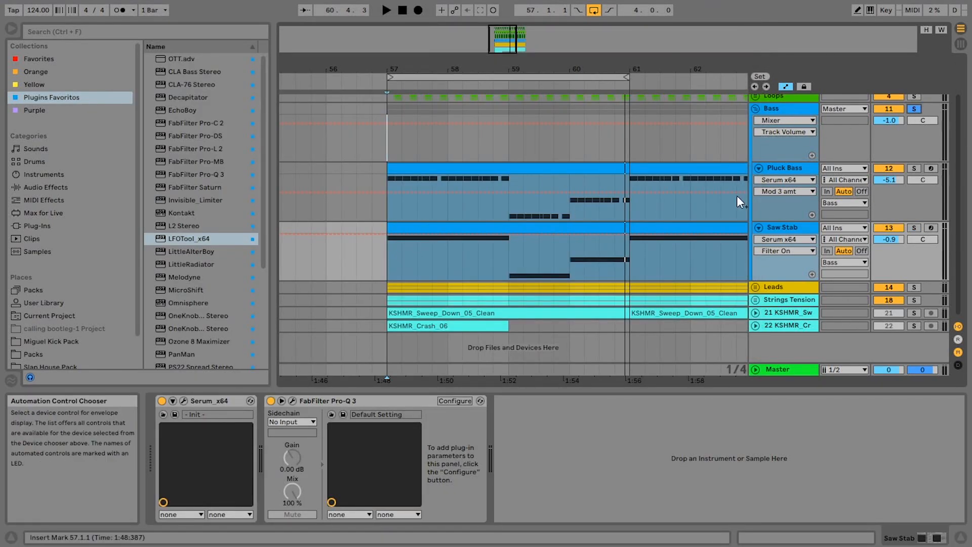
{"action": "scroll", "coordinate": [734, 179], "scroll_direction": "up", "scroll_amount": 3}
{"action": "key", "text": "space"}
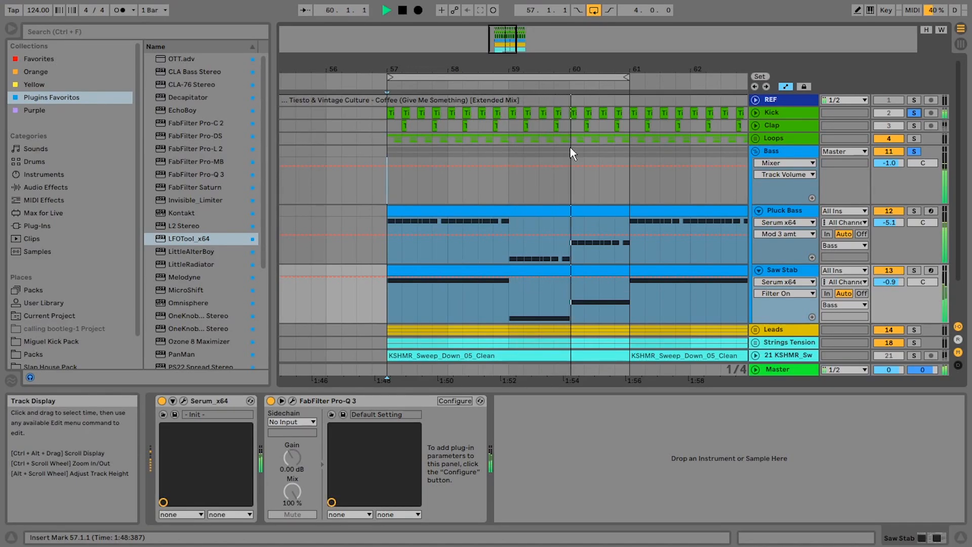
{"action": "key", "text": "space"}
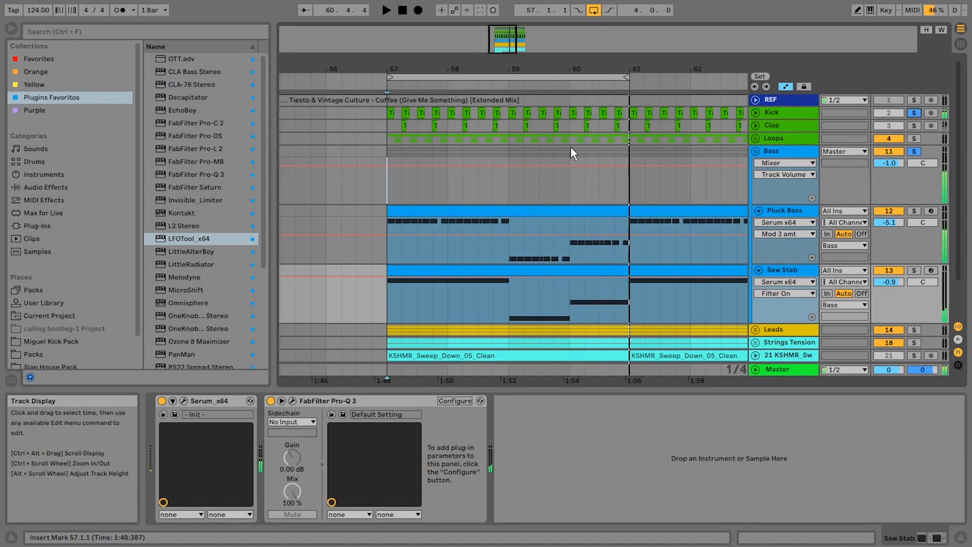
Open the first Pluck Bass MIDI clip in an enlarged note editor and examine the C3 notes between 1.3 and 2
{"action": "left_click", "coordinate": [580, 223]}
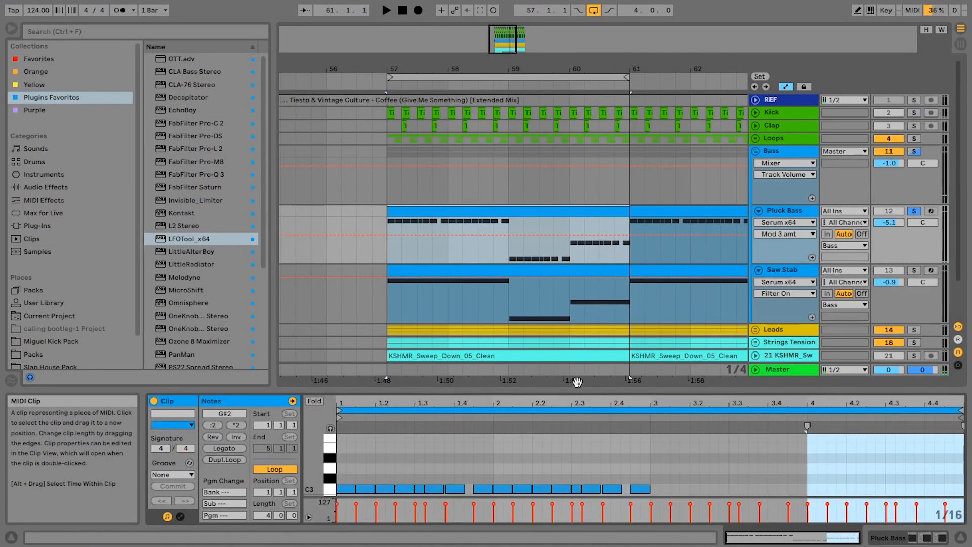
{"action": "left_click_drag", "start_coordinate": [539, 388], "coordinate": [540, 158]}
{"action": "left_click_drag", "start_coordinate": [442, 173], "coordinate": [515, 228]}
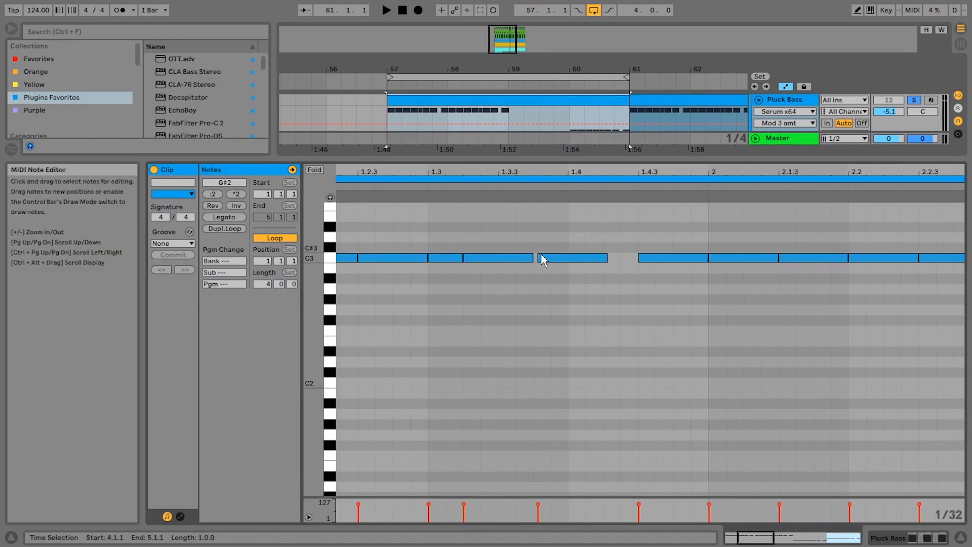
{"action": "left_click_drag", "start_coordinate": [554, 173], "coordinate": [556, 225]}
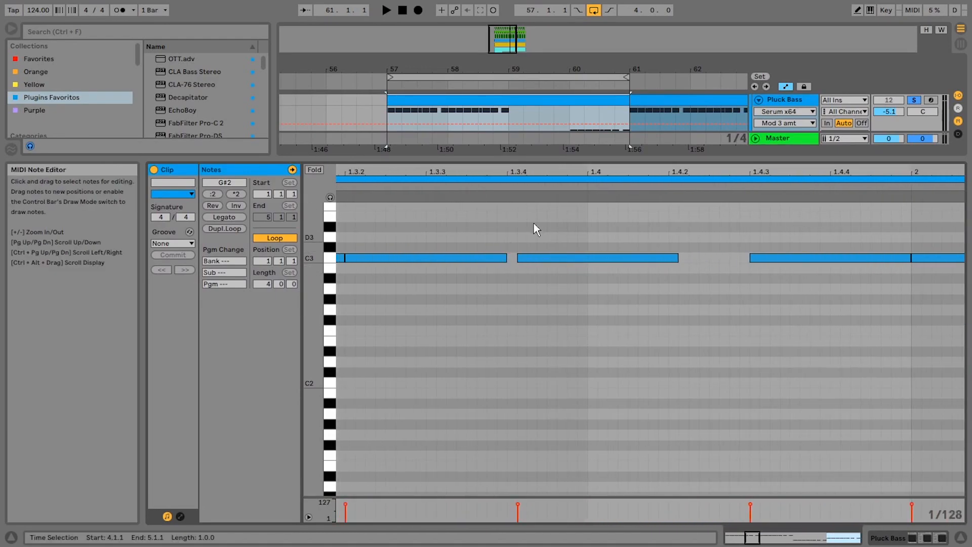
Review the full four-bar Pluck Bass clip, place the insert marker at its start, and shrink the note editor
{"action": "left_click_drag", "start_coordinate": [563, 170], "coordinate": [451, 114]}
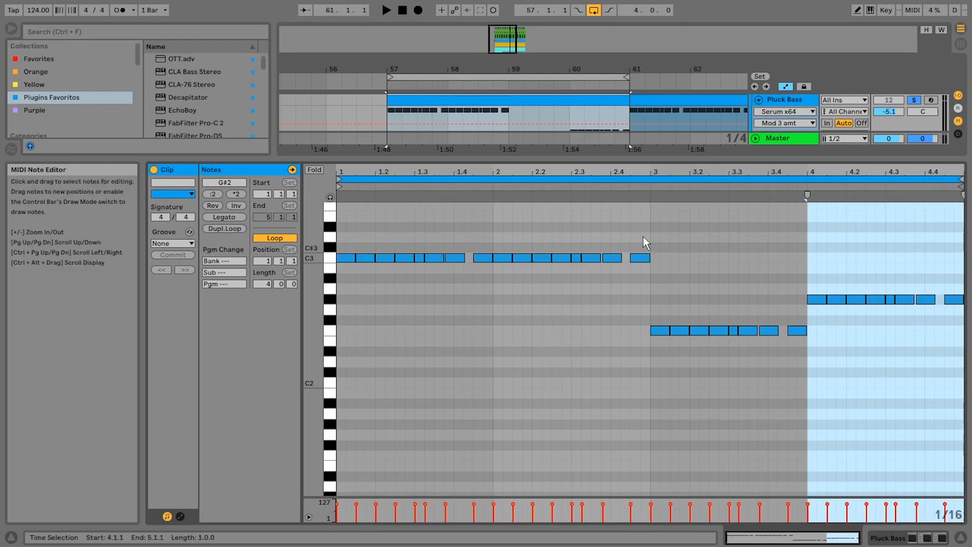
{"action": "left_click", "coordinate": [347, 228]}
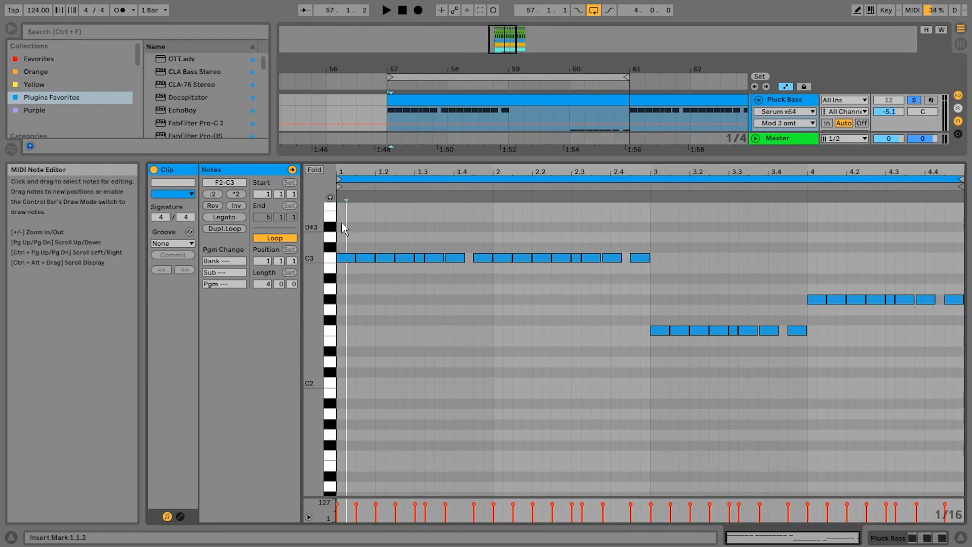
{"action": "left_click", "coordinate": [339, 228]}
{"action": "left_click_drag", "start_coordinate": [504, 160], "coordinate": [505, 392]}
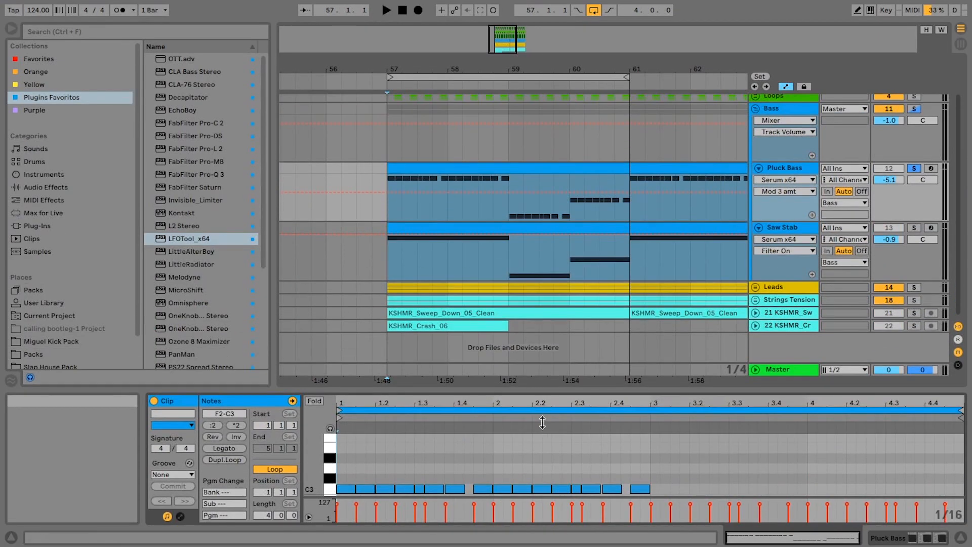
Solo the Kick track together with the Bass group and listen to them from bar 57
{"action": "scroll", "coordinate": [472, 228], "scroll_direction": "up", "scroll_amount": 3}
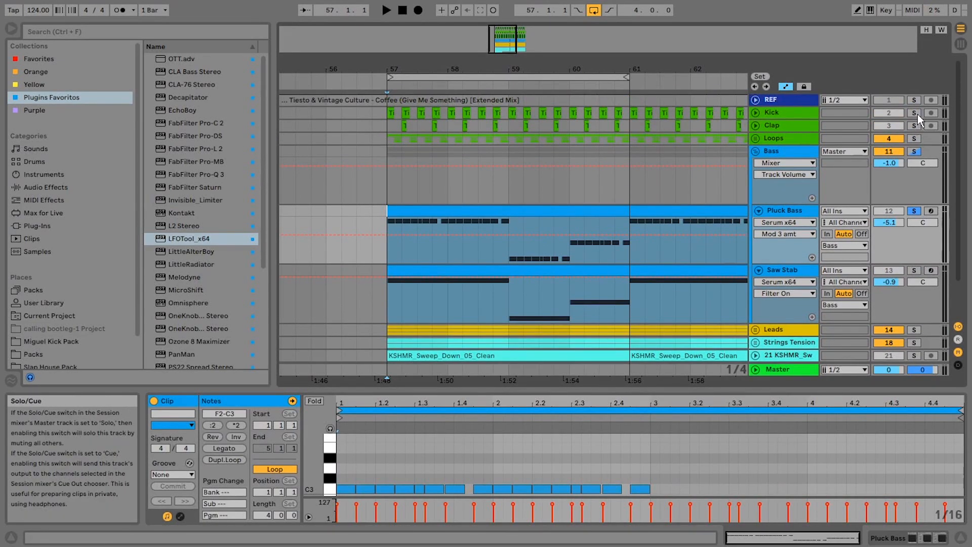
{"action": "key", "text": "space"}
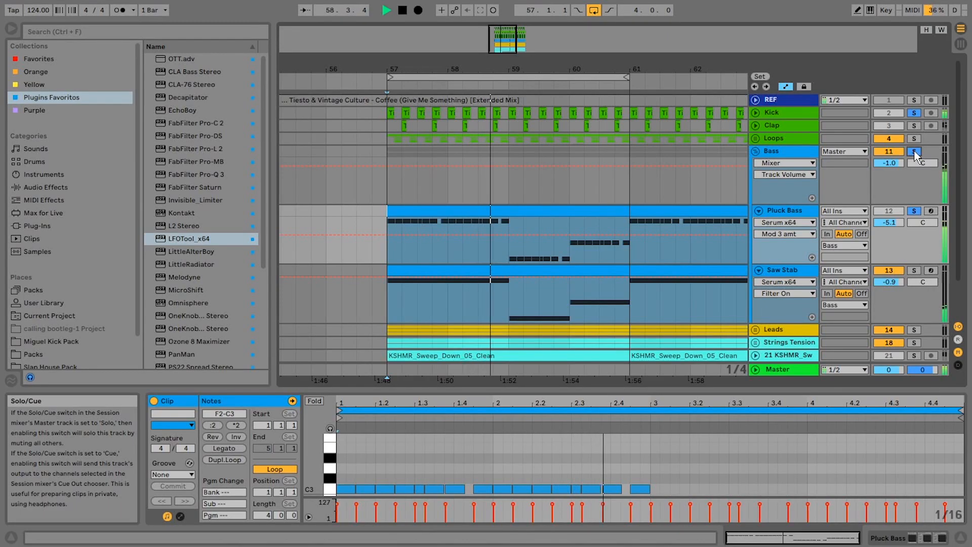
{"action": "key", "text": "space"}
Clear the solos, fold the Bass group and unfold the Leads group
{"action": "left_click", "coordinate": [755, 151]}
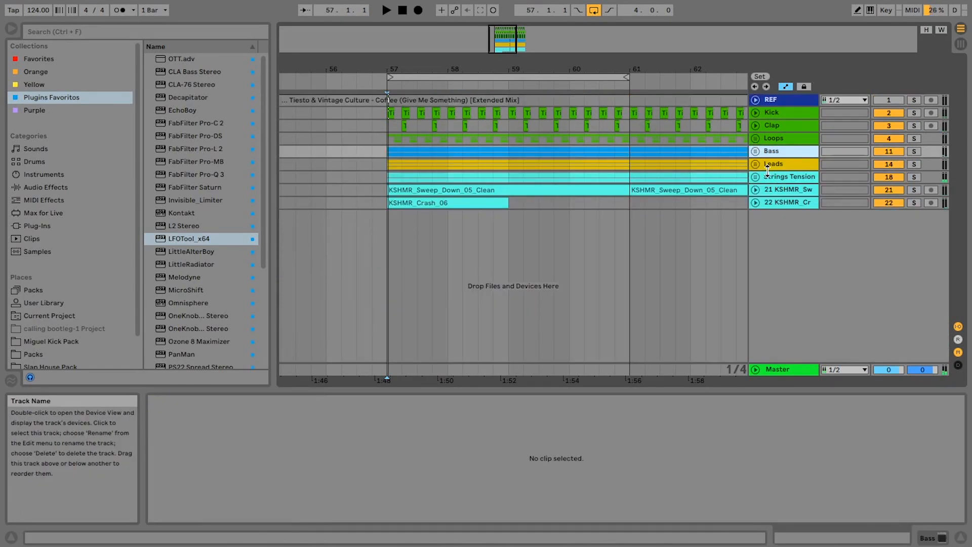
{"action": "left_click", "coordinate": [757, 165]}
{"action": "scroll", "coordinate": [537, 175], "scroll_direction": "down", "scroll_amount": 4}
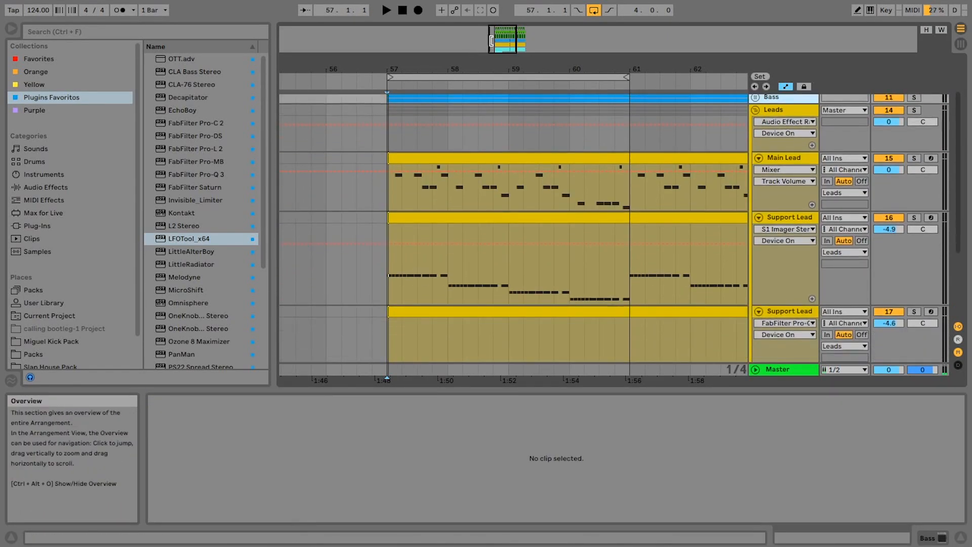
Reduce the heights of both Support Lead tracks so the lead tracks fit in view, with the insert marker at bar 57
{"action": "left_click_drag", "start_coordinate": [492, 47], "coordinate": [491, 40]}
{"action": "left_click_drag", "start_coordinate": [791, 305], "coordinate": [793, 271]}
{"action": "left_click", "coordinate": [416, 70]}
{"action": "scroll", "coordinate": [786, 334], "scroll_direction": "down", "scroll_amount": 1}
{"action": "left_click", "coordinate": [785, 340]}
{"action": "left_click_drag", "start_coordinate": [790, 338], "coordinate": [790, 304]}
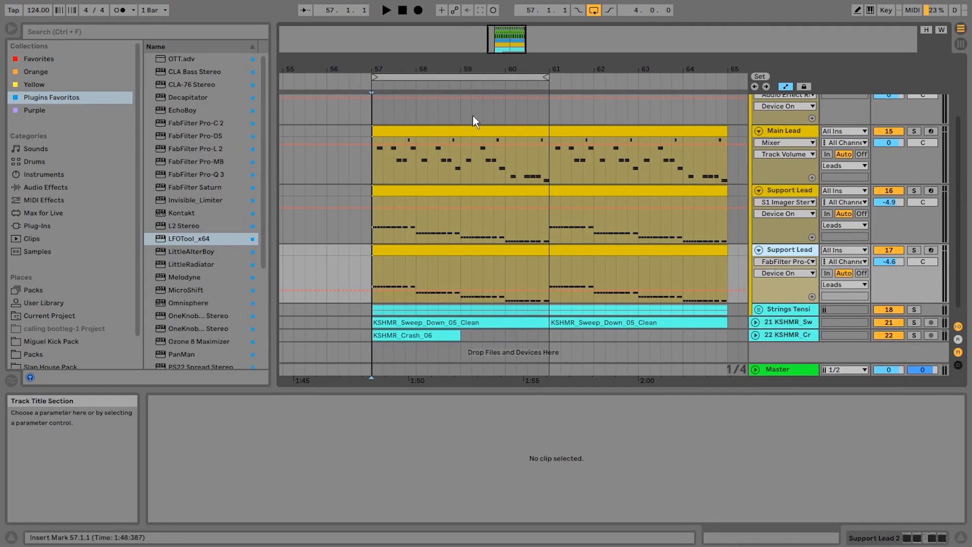
Solo the whole Leads group and listen to the loop from bar 57
{"action": "left_click_drag", "start_coordinate": [502, 40], "coordinate": [501, 40]}
{"action": "left_click_drag", "start_coordinate": [501, 39], "coordinate": [499, 40]}
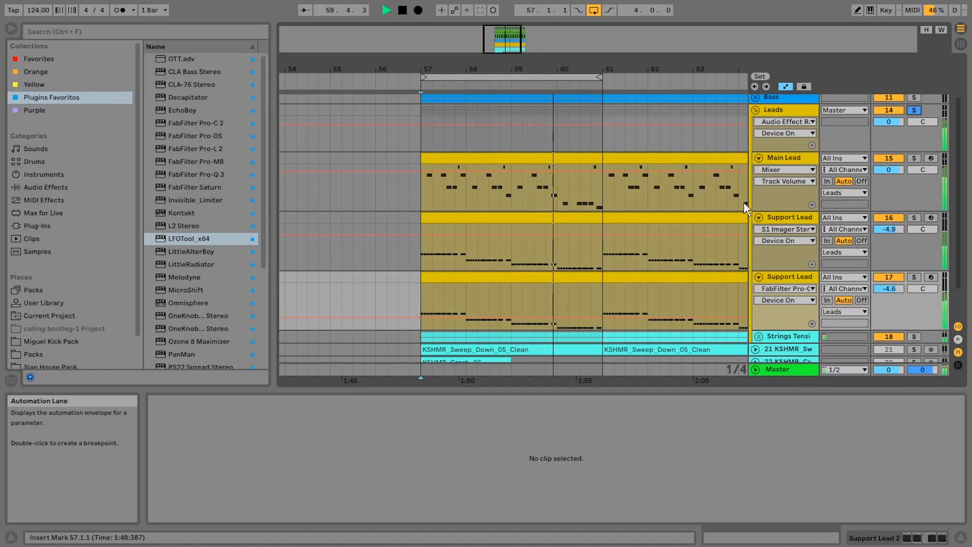
{"action": "key", "text": "space"}
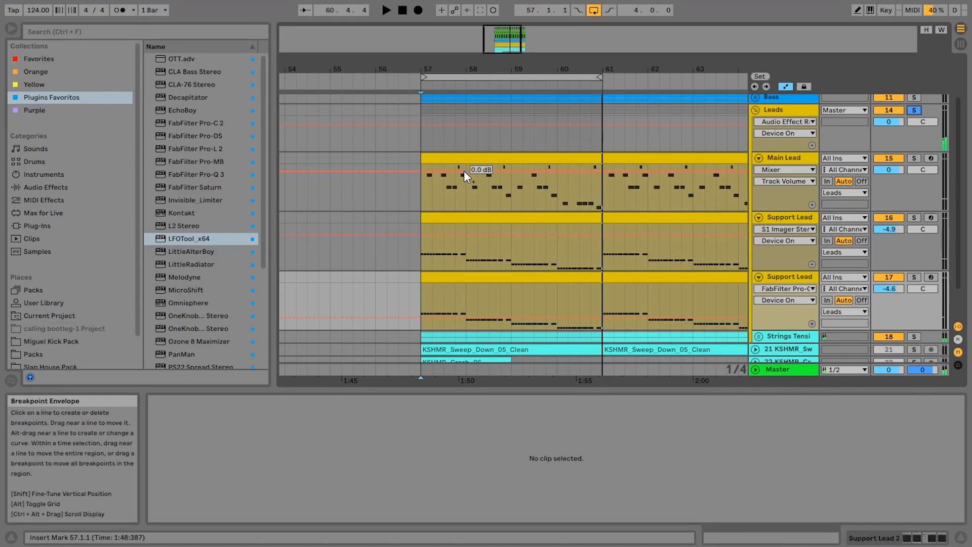
Solo the Main Lead track within the Leads group and start playback from bar 57
{"action": "key", "text": "Up"}
{"action": "key", "text": "Up"}
{"action": "key", "text": "Up"}
{"action": "scroll", "coordinate": [697, 179], "scroll_direction": "up", "scroll_amount": 1}
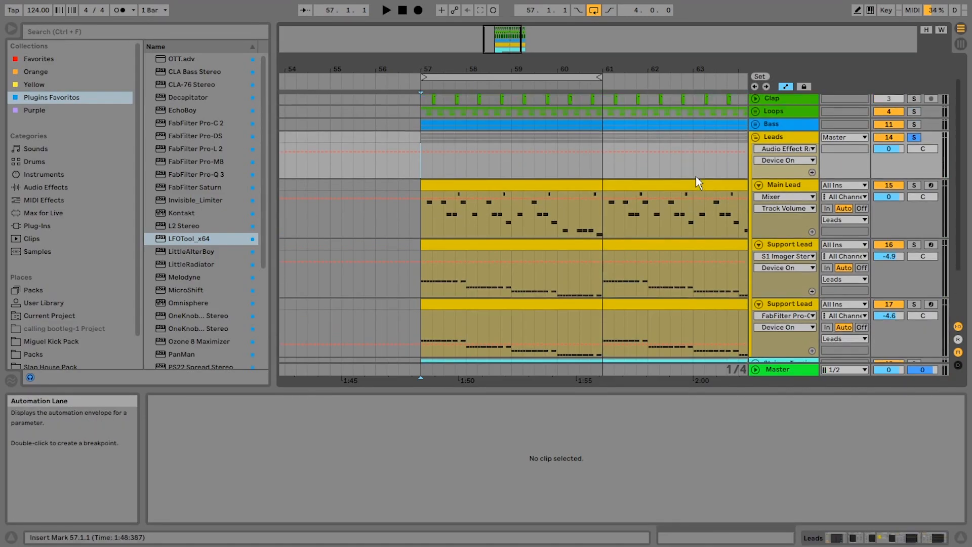
{"action": "scroll", "coordinate": [709, 183], "scroll_direction": "up", "scroll_amount": 1}
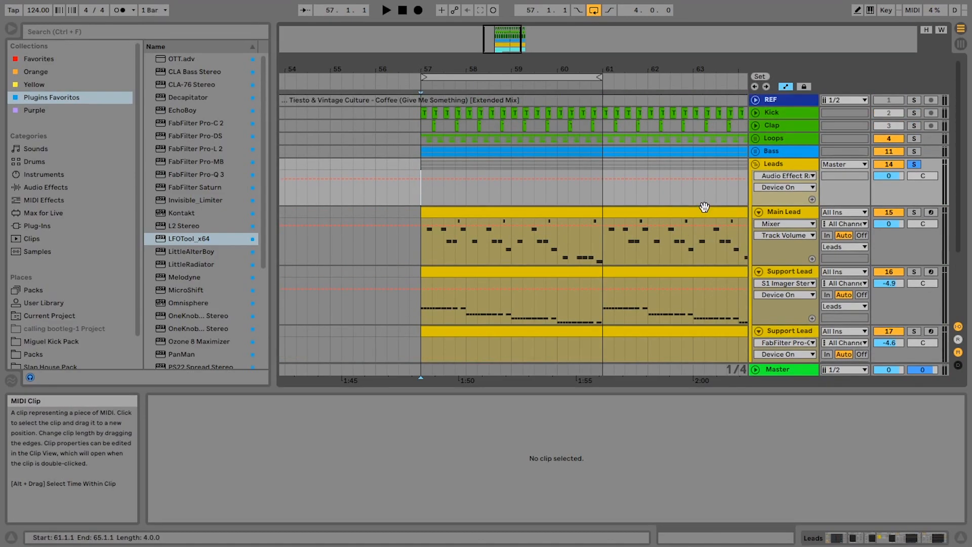
{"action": "left_click", "coordinate": [914, 212]}
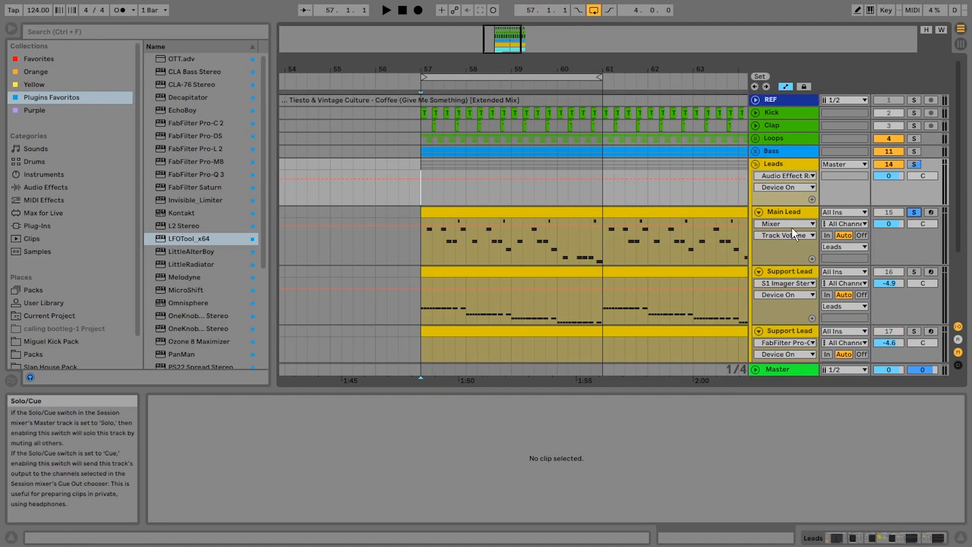
{"action": "left_click", "coordinate": [788, 213]}
{"action": "key", "text": "space"}
View the first Main Lead clip, then open the track's Serum and examine its oscillator, noise, filter and envelope
{"action": "left_click", "coordinate": [597, 233]}
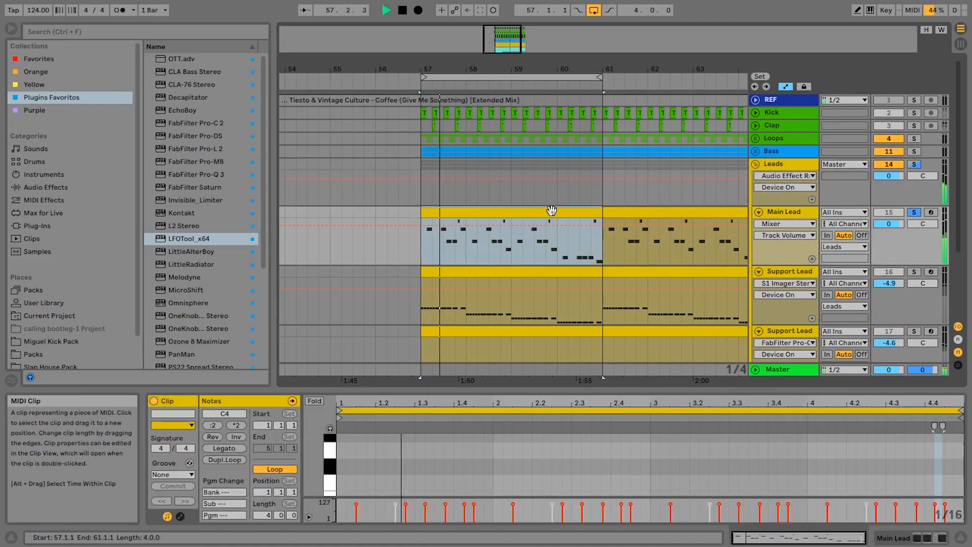
{"action": "left_click", "coordinate": [793, 213]}
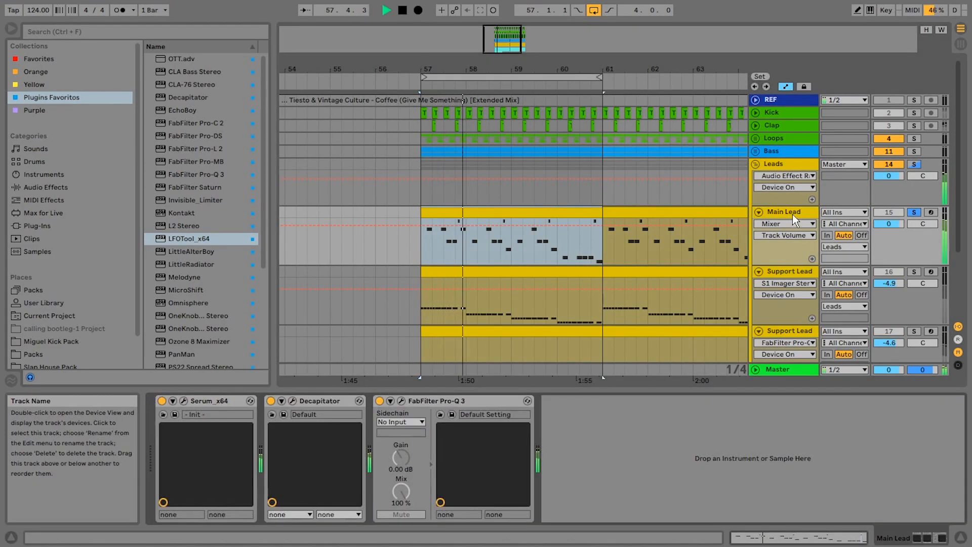
{"action": "left_click", "coordinate": [185, 400]}
{"action": "left_click_drag", "start_coordinate": [569, 45], "coordinate": [646, 25]}
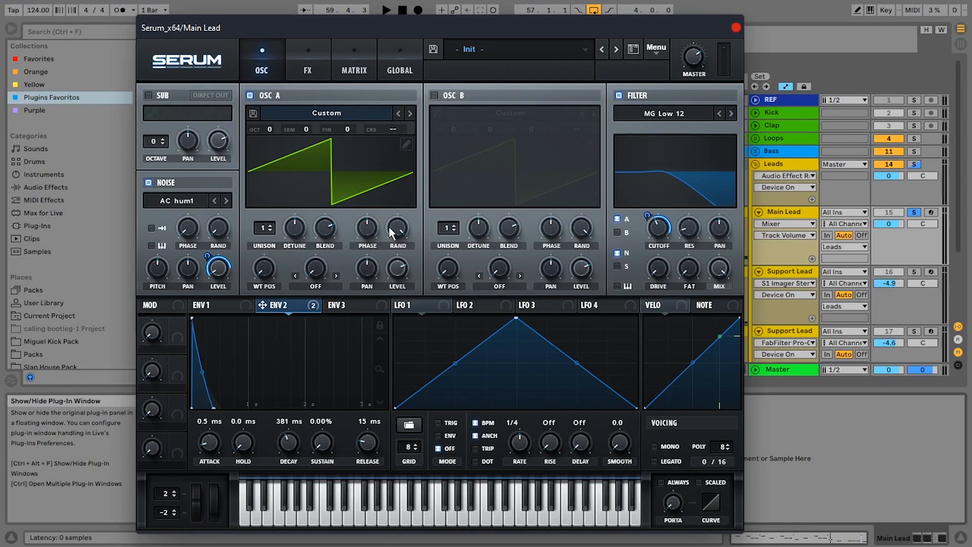
Bypass the Hyper/Dimension, Distortion and Chorus effects in the Main Lead's Serum
{"action": "left_click", "coordinate": [309, 70]}
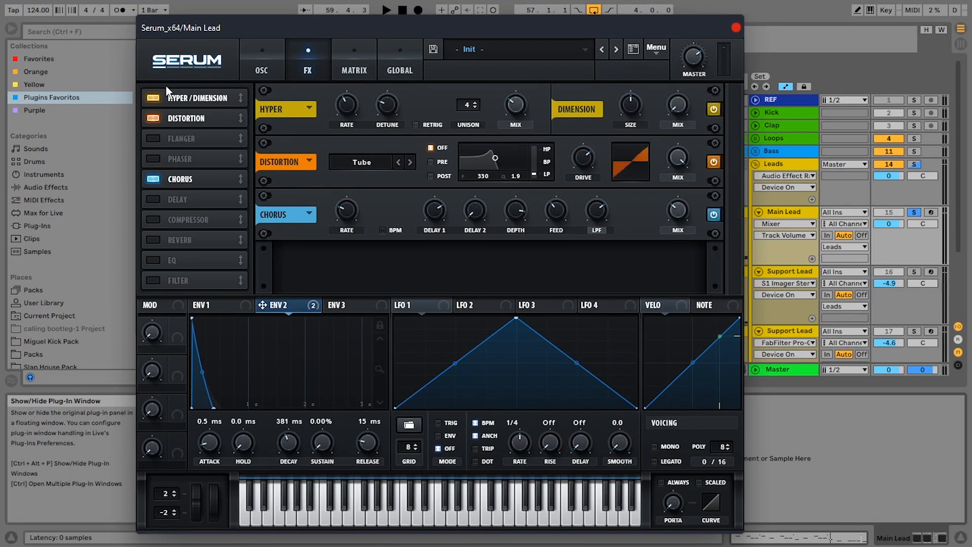
{"action": "left_click", "coordinate": [712, 109]}
{"action": "left_click", "coordinate": [713, 162]}
{"action": "left_click", "coordinate": [714, 214]}
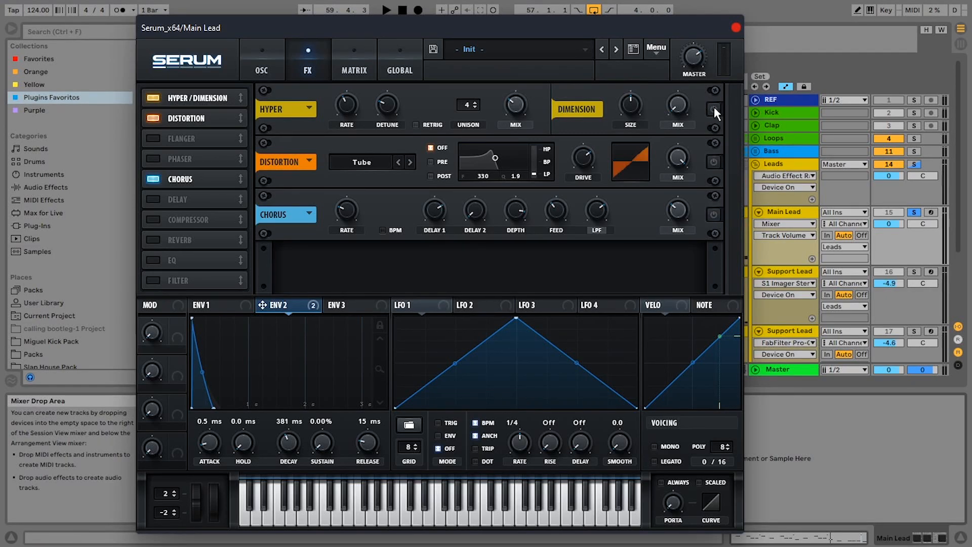
Listen to the dry Main Lead and re-enable Hyper/Dimension during playback to hear the difference
{"action": "key", "text": "space"}
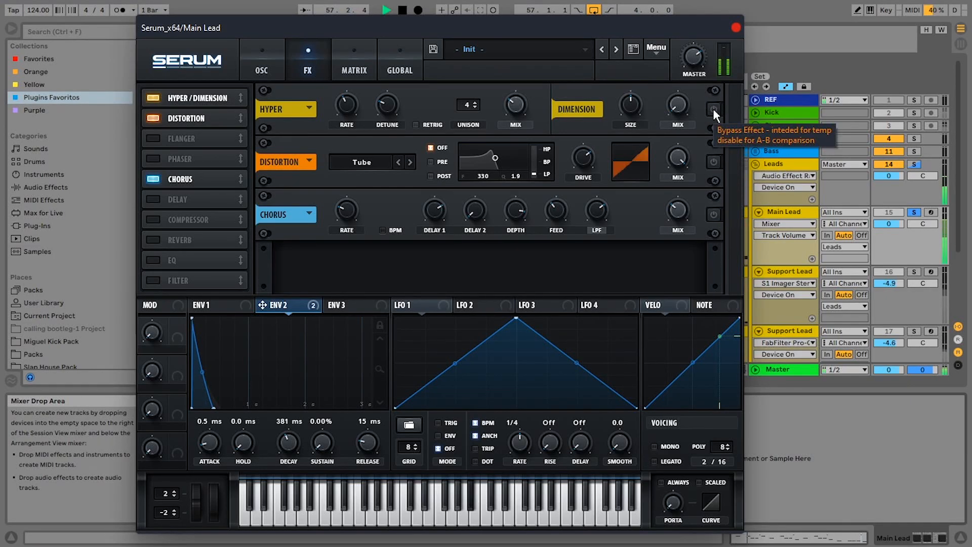
{"action": "left_click", "coordinate": [714, 109]}
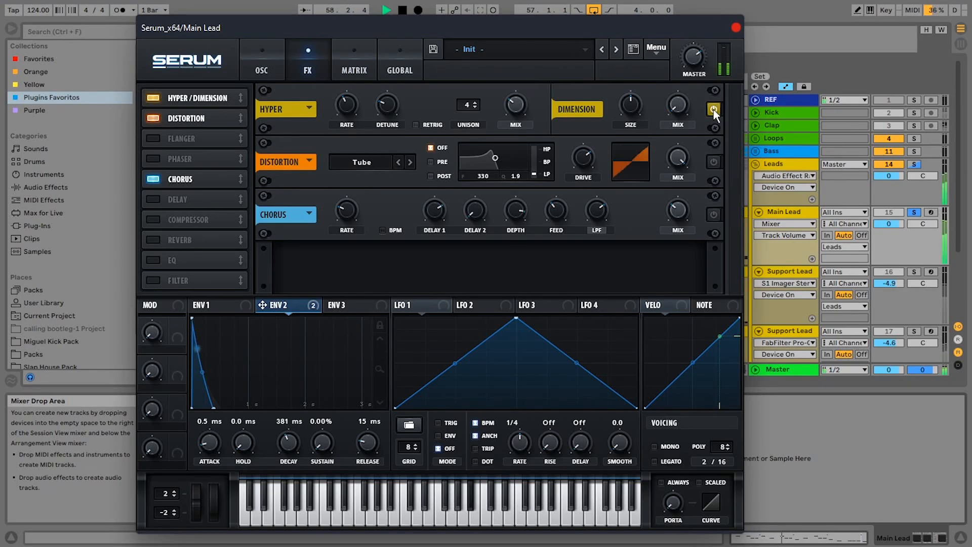
{"action": "key", "text": "space"}
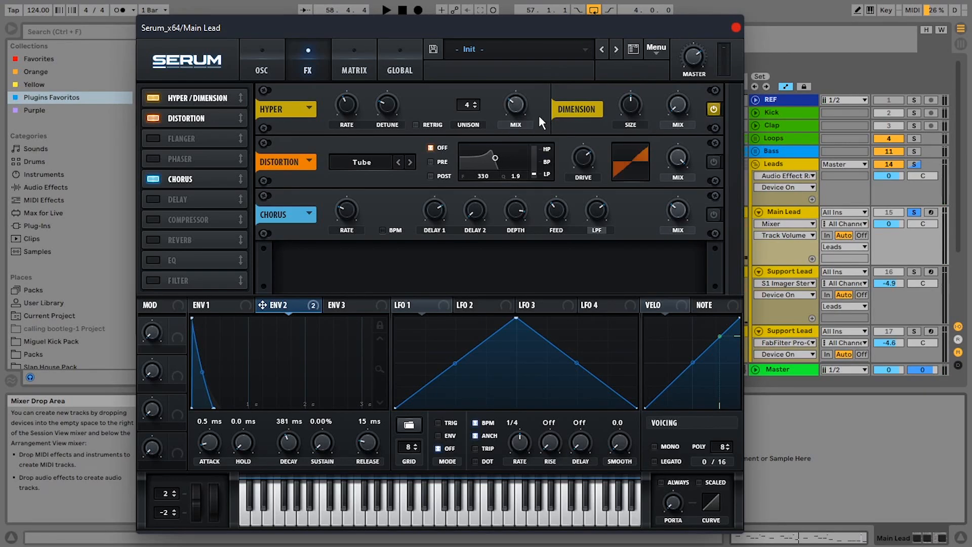
Check Serum's oscillator settings again, then re-enable the Tube Distortion and listen to its effect on the Main Lead
{"action": "left_click", "coordinate": [263, 56]}
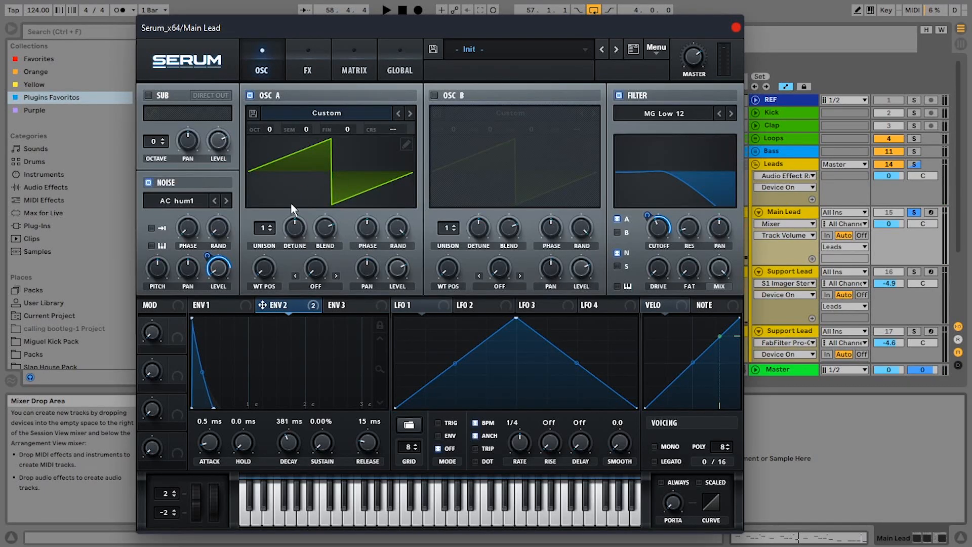
{"action": "left_click", "coordinate": [311, 56]}
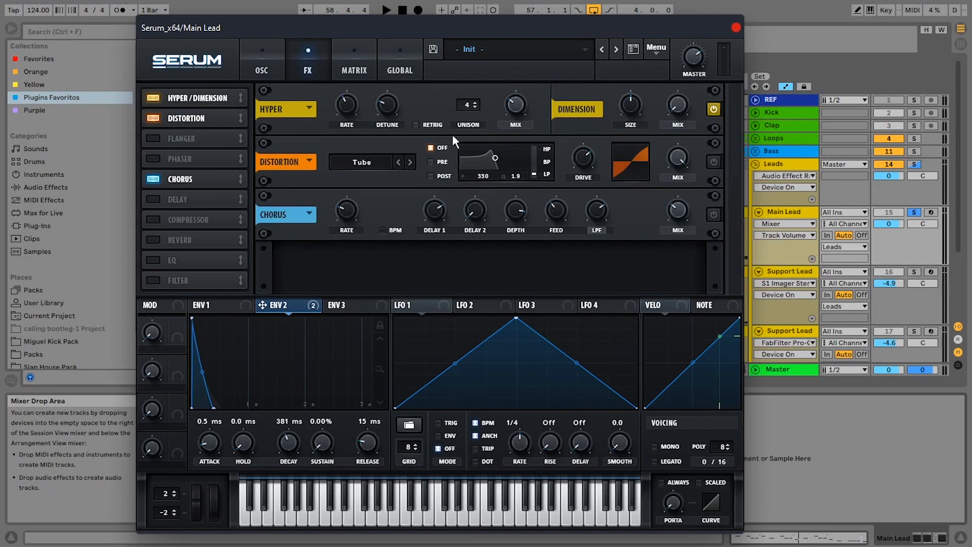
{"action": "left_click", "coordinate": [717, 161]}
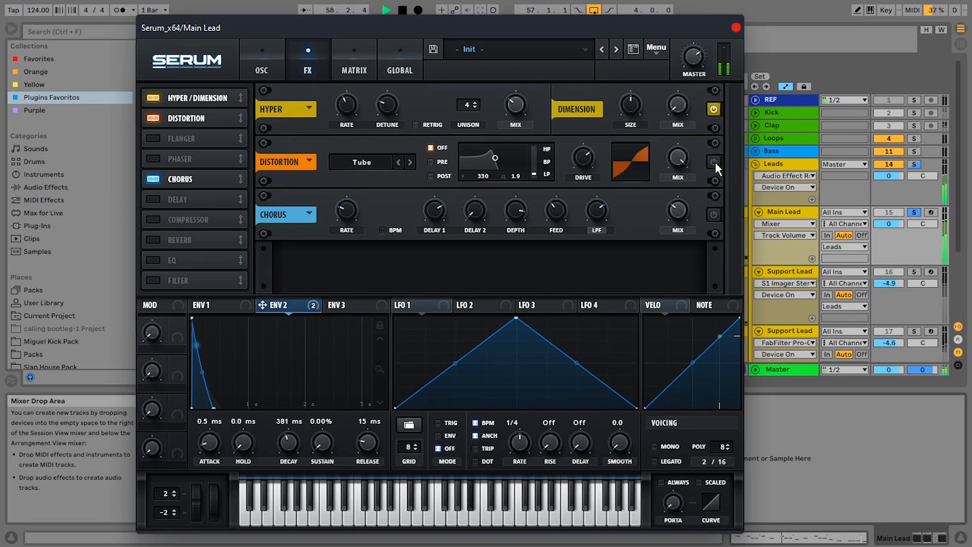
{"action": "key", "text": "space"}
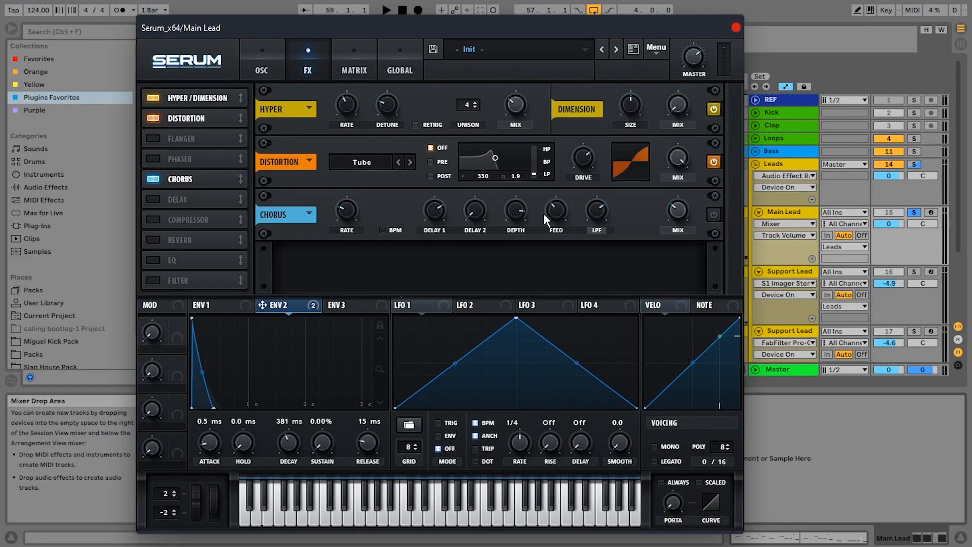
Re-enable Serum's Chorus, compare the Main Lead with it off and on during playback, then close Serum and stop
{"action": "left_click", "coordinate": [714, 216]}
{"action": "key", "text": "space"}
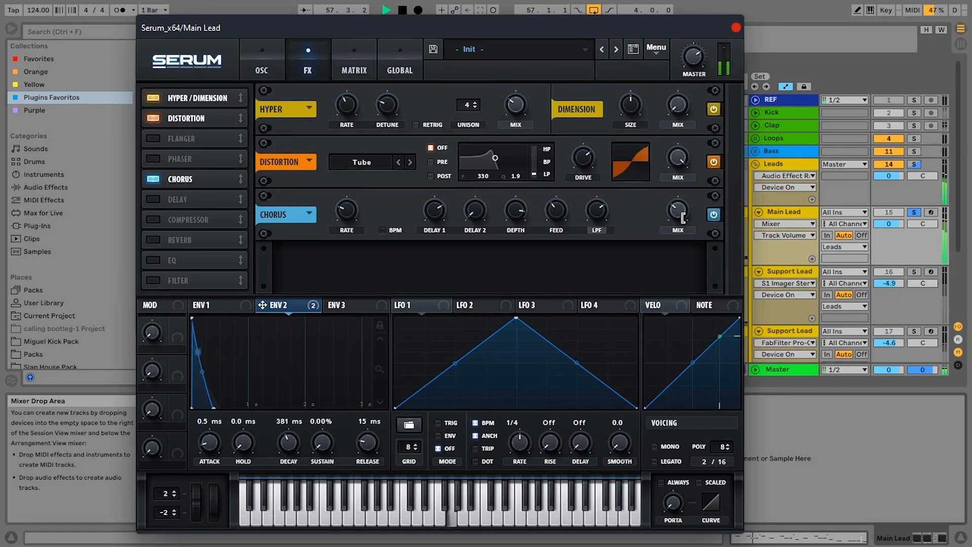
{"action": "left_click", "coordinate": [714, 214]}
{"action": "left_click", "coordinate": [714, 214]}
{"action": "left_click", "coordinate": [736, 27]}
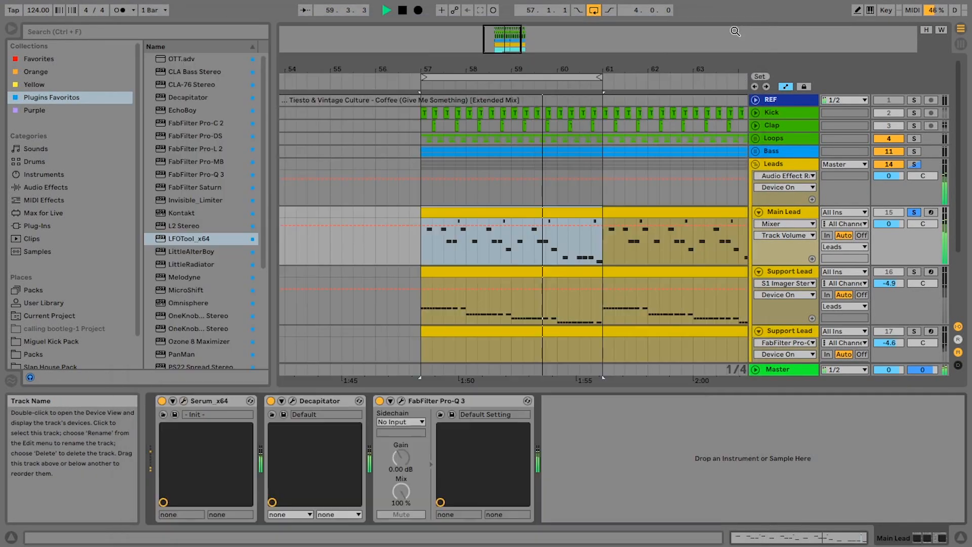
{"action": "key", "text": "space"}
Solo both Support Lead tracks in place of the Main Lead and listen to them from bar 57
{"action": "scroll", "coordinate": [845, 278], "scroll_direction": "down", "scroll_amount": 4}
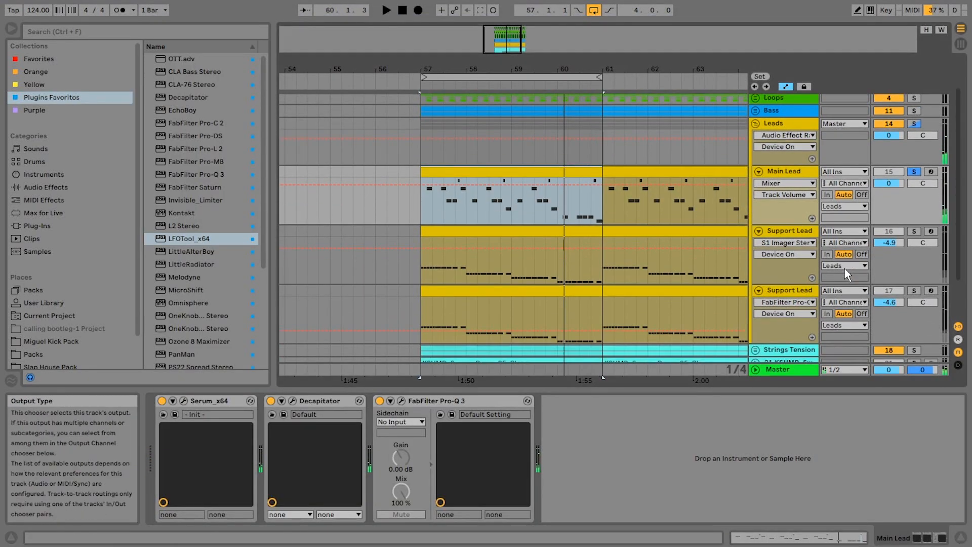
{"action": "left_click", "coordinate": [806, 220]}
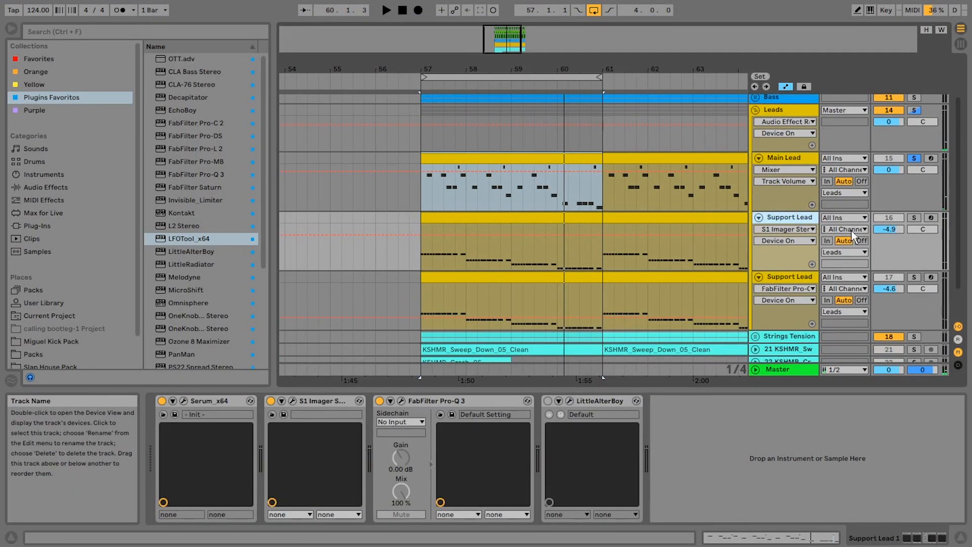
{"action": "left_click", "coordinate": [914, 218]}
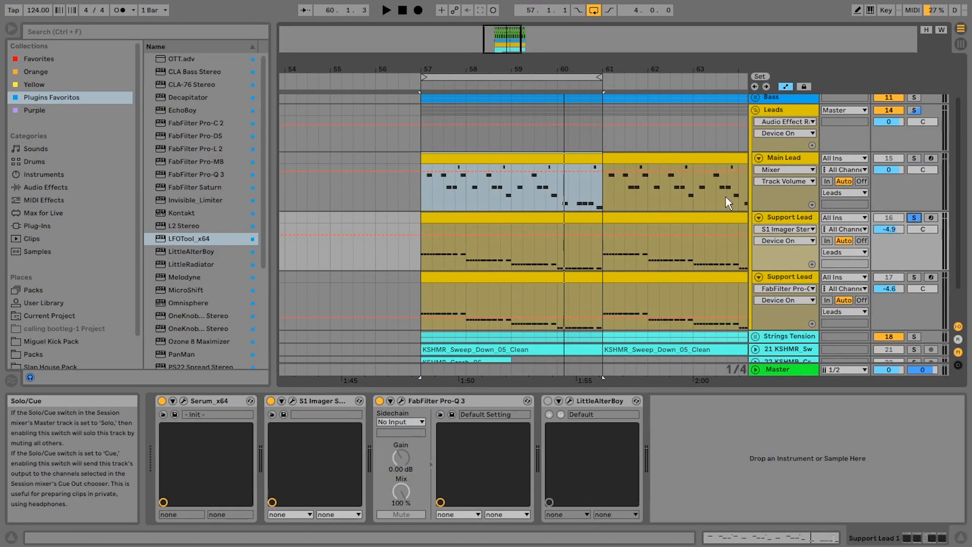
{"action": "left_click", "coordinate": [429, 254]}
{"action": "key", "text": "space"}
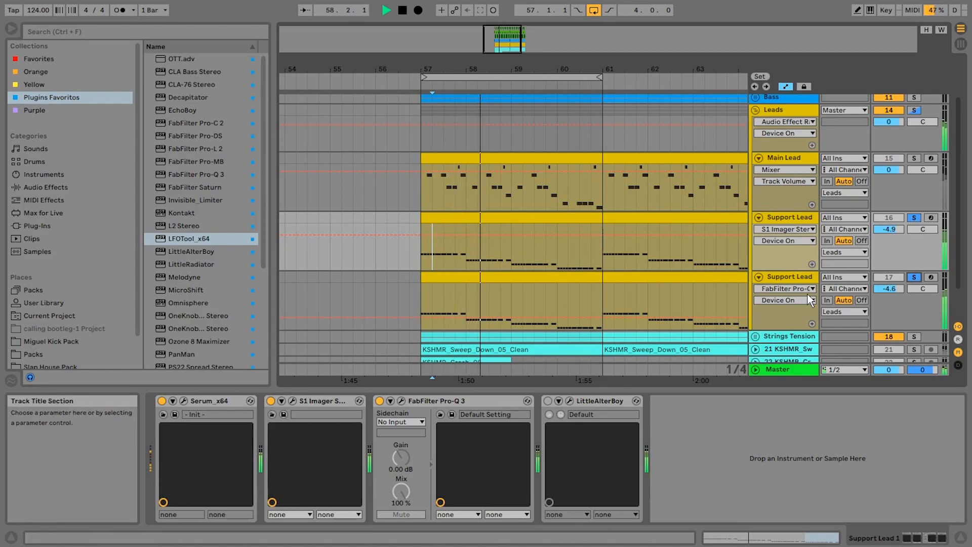
{"action": "key", "text": "space"}
Open the first Support Lead 1 clip together with the Main Lead clip in an enlarged note editor and compare their notes around bar 2
{"action": "left_click", "coordinate": [423, 148]}
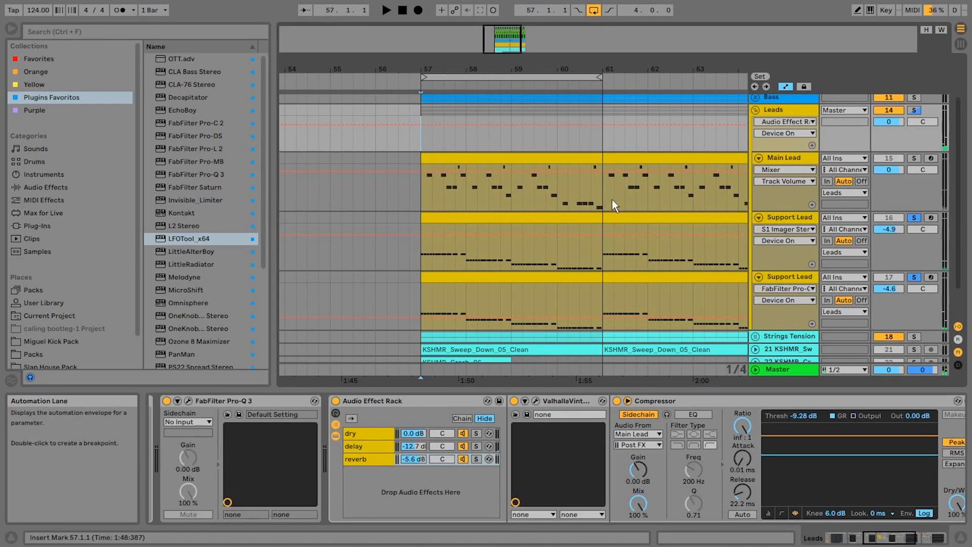
{"action": "left_click", "coordinate": [800, 223]}
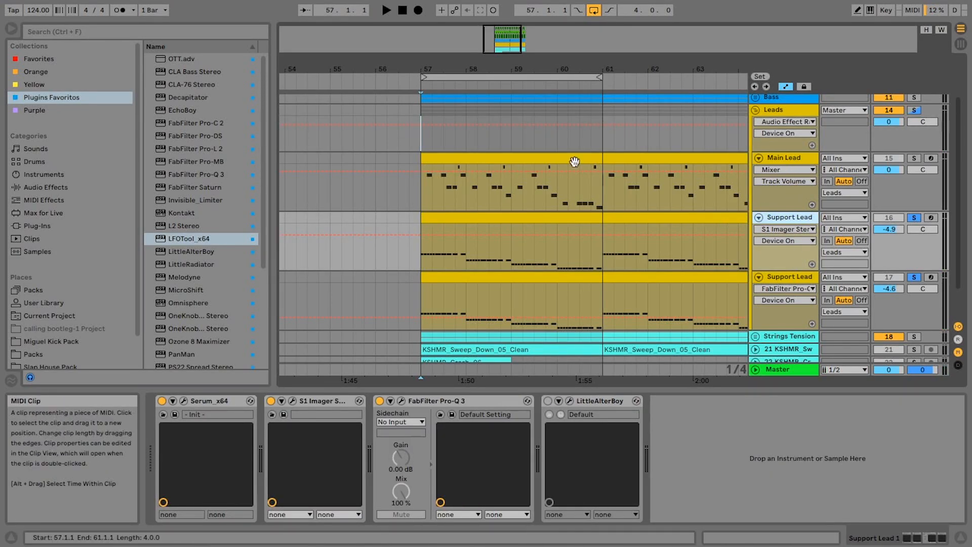
{"action": "left_click", "coordinate": [532, 219]}
{"action": "left_click_drag", "start_coordinate": [582, 391], "coordinate": [557, 49]}
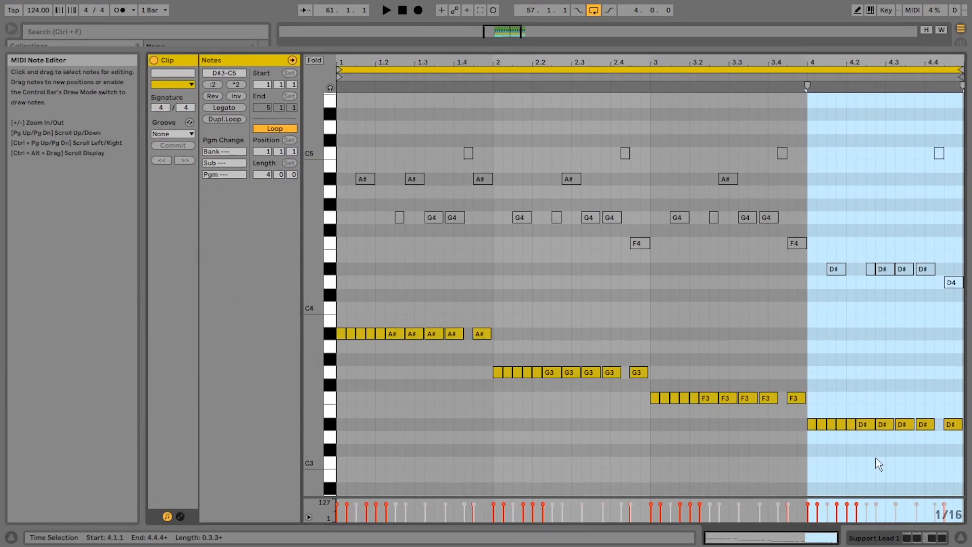
{"action": "left_click", "coordinate": [494, 274]}
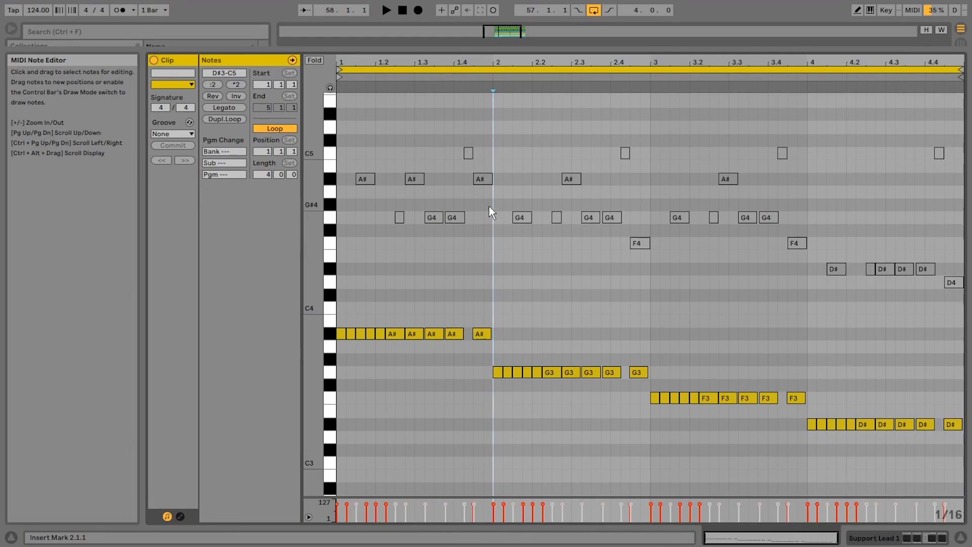
Shrink the note editor, select Support Lead 1's first four bars from bar 57 and show that track's device chain
{"action": "left_click_drag", "start_coordinate": [506, 51], "coordinate": [625, 383]}
{"action": "scroll", "coordinate": [501, 208], "scroll_direction": "up", "scroll_amount": 4}
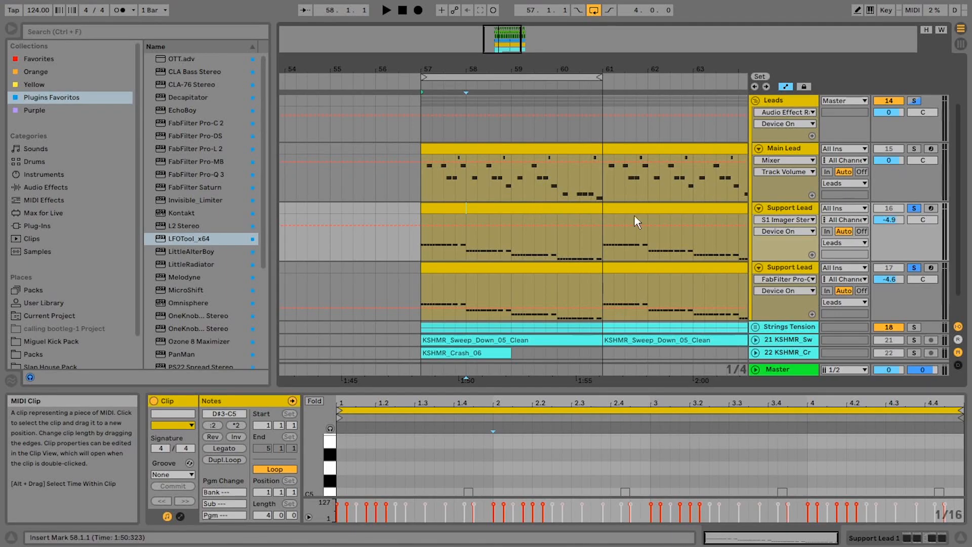
{"action": "left_click", "coordinate": [794, 209]}
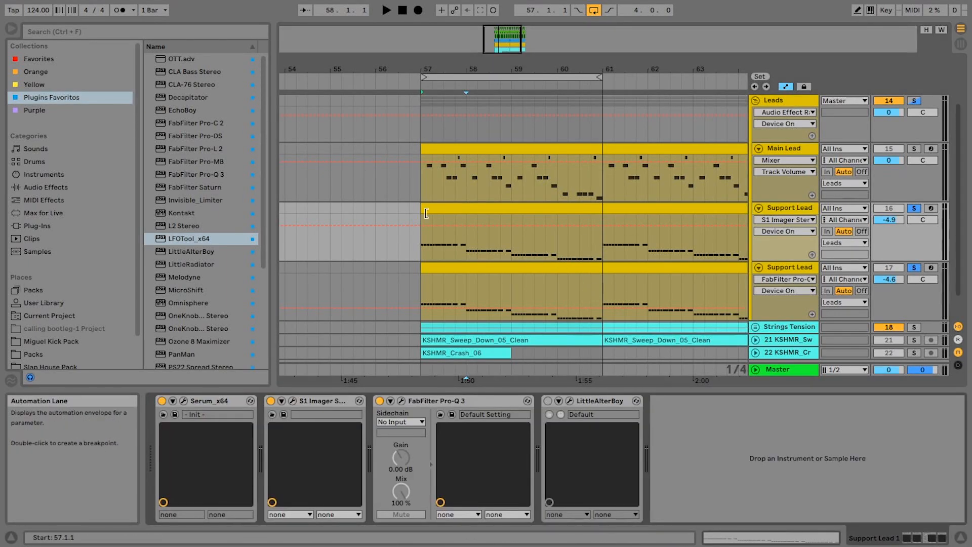
{"action": "left_click", "coordinate": [486, 209]}
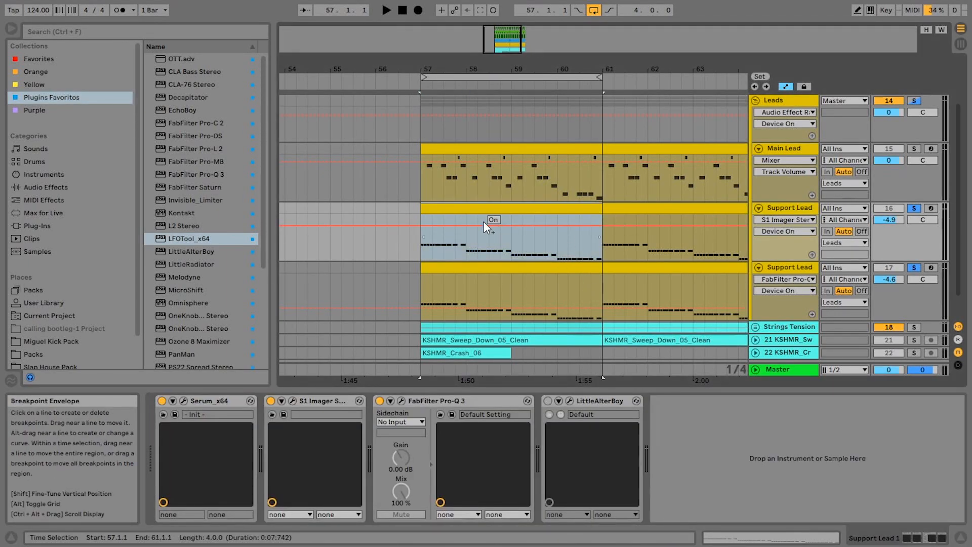
{"action": "left_click", "coordinate": [791, 208]}
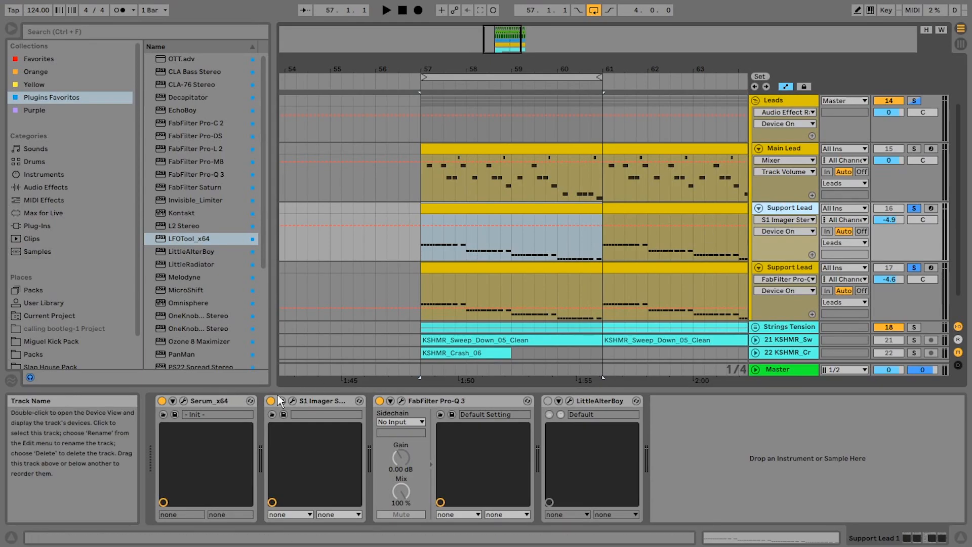
Solo Support Lead 1, listen to it from bar 57, and review its Serum oscillator, filter, Envelope 2 and effects settings
{"action": "left_click", "coordinate": [184, 400]}
{"action": "left_click", "coordinate": [914, 209]}
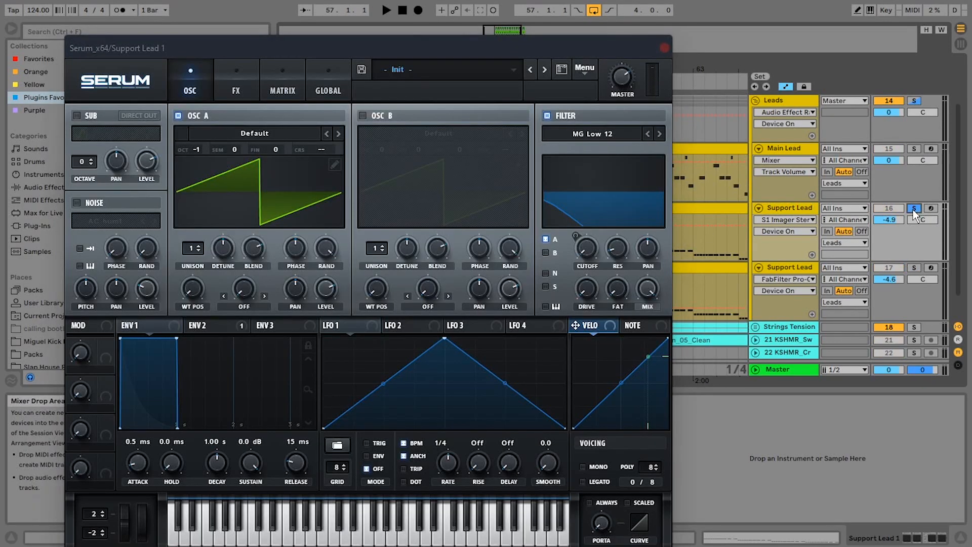
{"action": "key", "text": "space"}
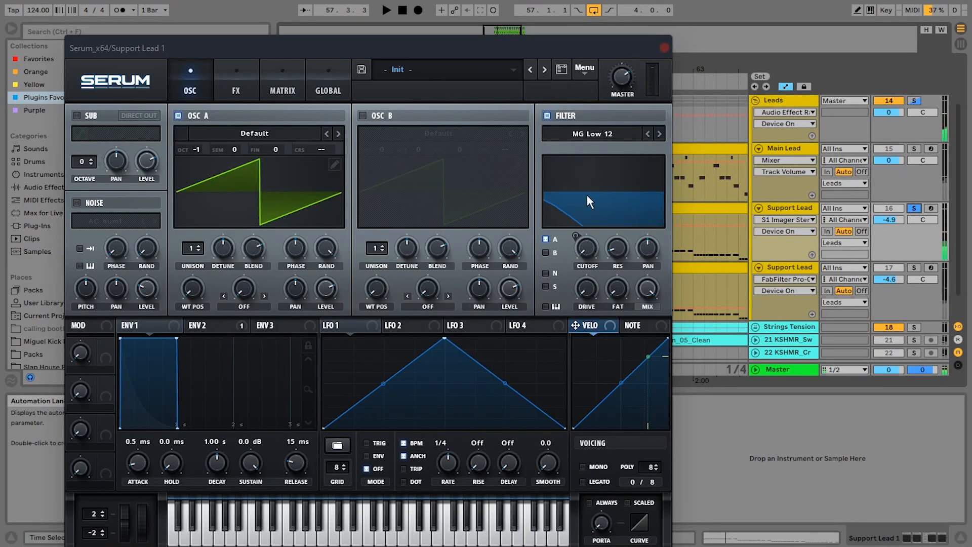
{"action": "left_click", "coordinate": [223, 325]}
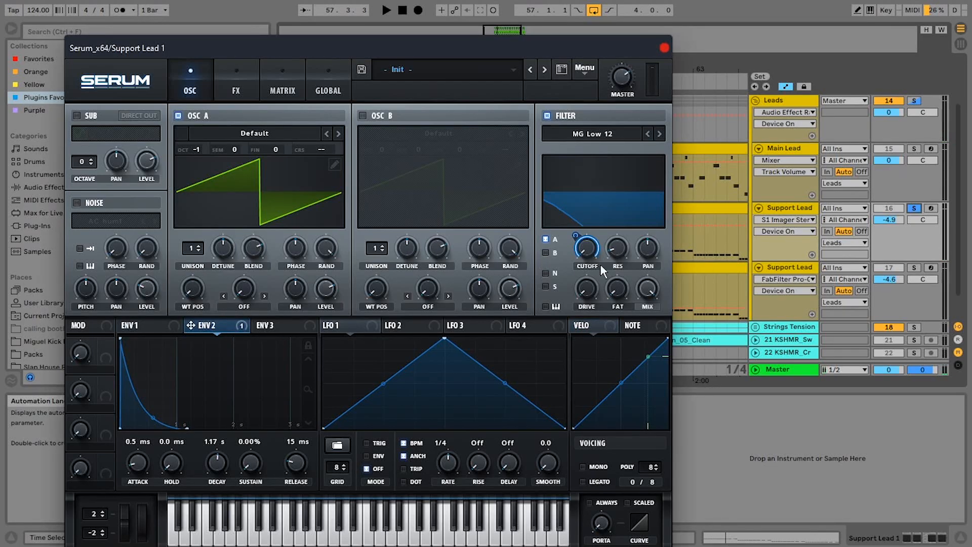
{"action": "left_click", "coordinate": [225, 82]}
{"action": "left_click", "coordinate": [191, 82]}
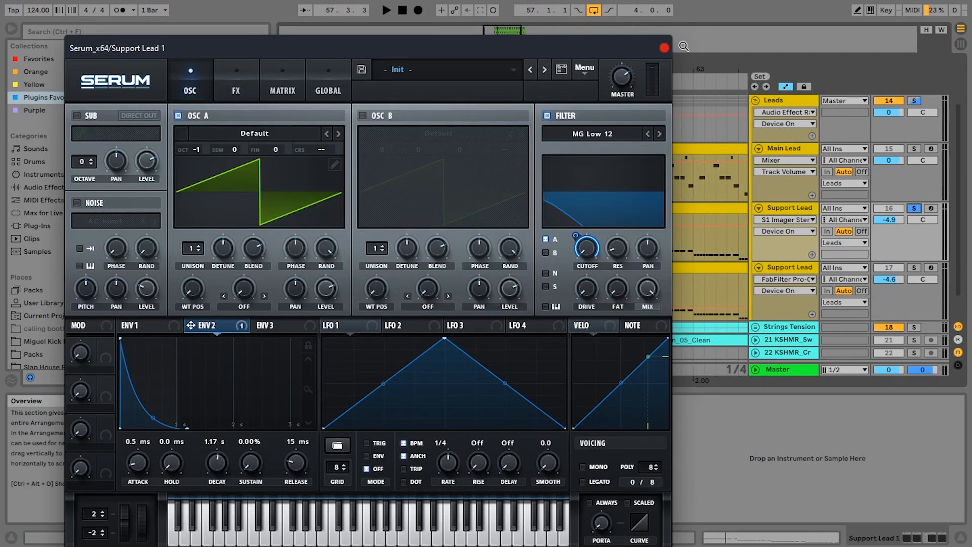
Close Serum and check the stereo width setup in Support Lead 1's S1 Imager, then close that plug-in
{"action": "left_click", "coordinate": [665, 47]}
{"action": "left_click", "coordinate": [293, 400]}
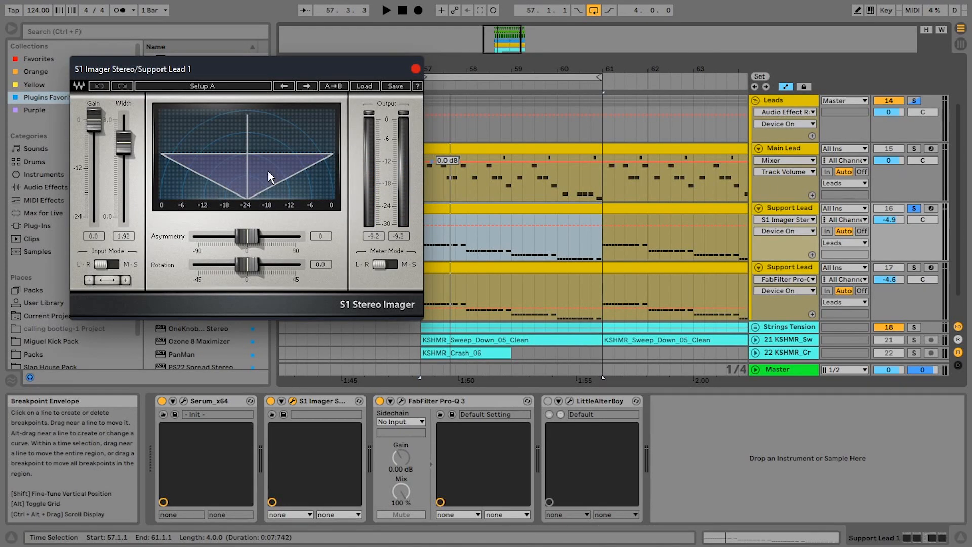
{"action": "left_click", "coordinate": [417, 67]}
Solo Support Lead 2, listen to it from bar 57, then examine its Serum oscillators, filter and Envelope 2
{"action": "left_click", "coordinate": [914, 268]}
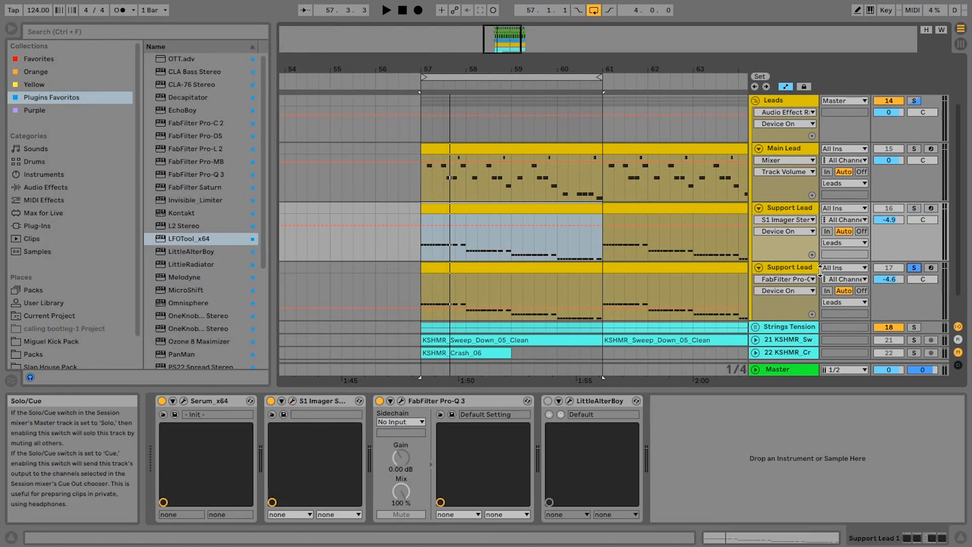
{"action": "left_click", "coordinate": [796, 269]}
{"action": "key", "text": "space"}
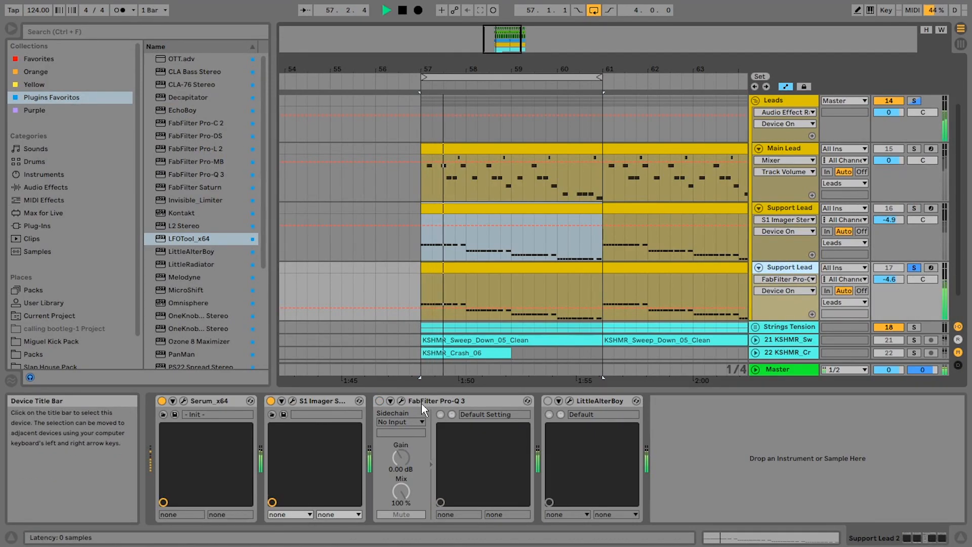
{"action": "key", "text": "space"}
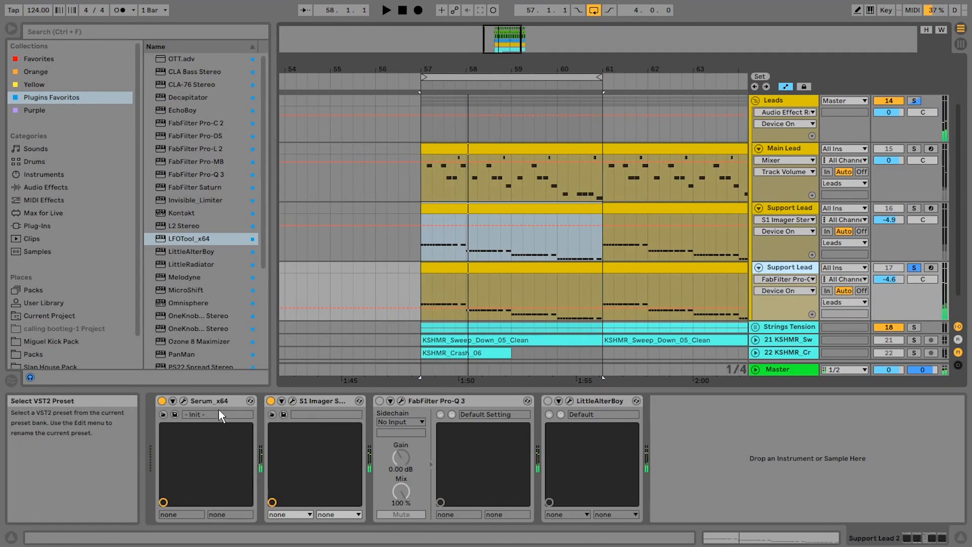
{"action": "left_click", "coordinate": [184, 401]}
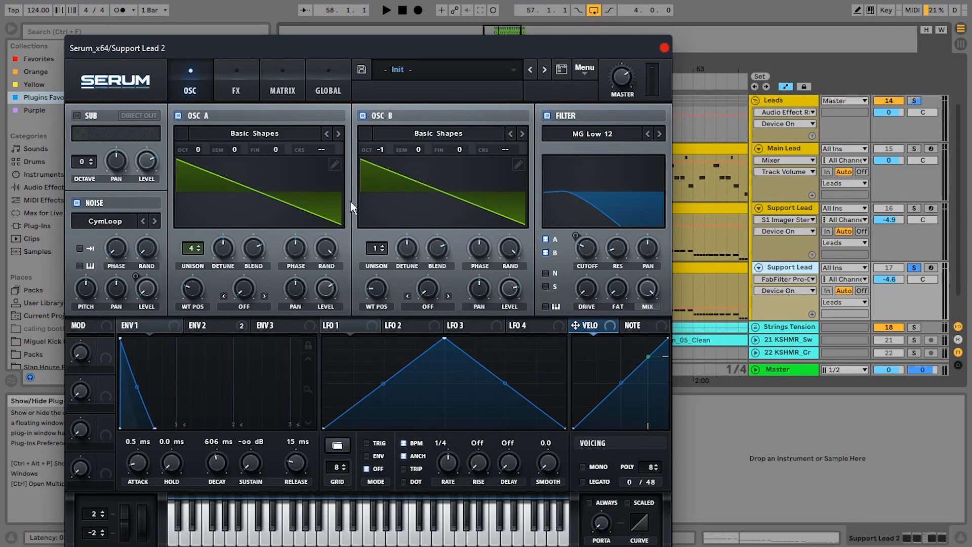
{"action": "left_click", "coordinate": [209, 325]}
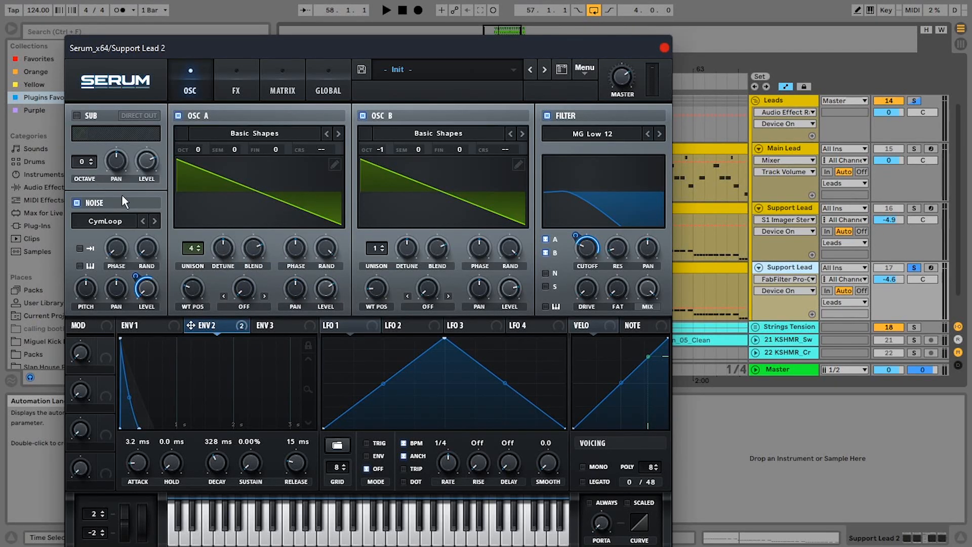
Compare Support Lead 2 with Serum's Noise oscillator off and on during playback, leaving it enabled, then stop
{"action": "left_click", "coordinate": [78, 204]}
{"action": "key", "text": "space"}
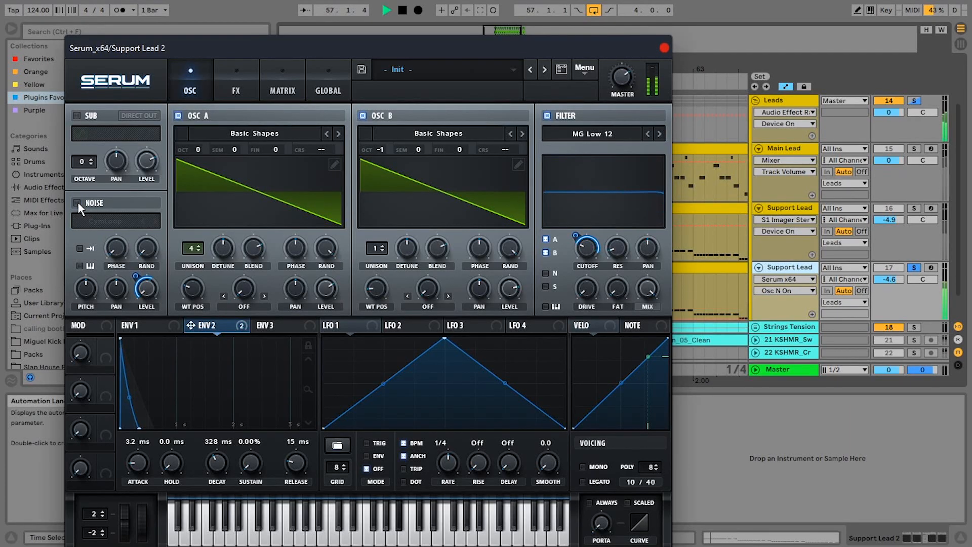
{"action": "left_click", "coordinate": [78, 204]}
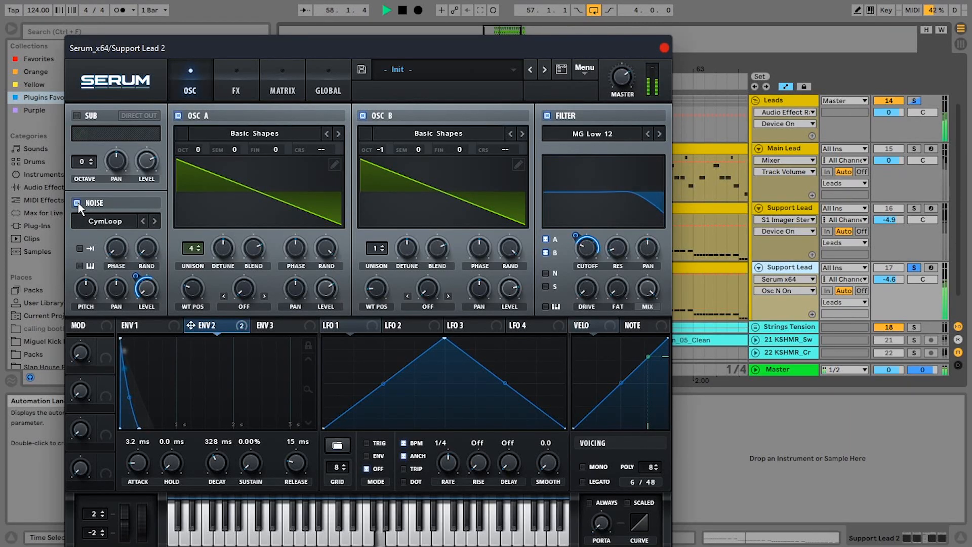
{"action": "left_click", "coordinate": [78, 204]}
{"action": "left_click", "coordinate": [78, 204]}
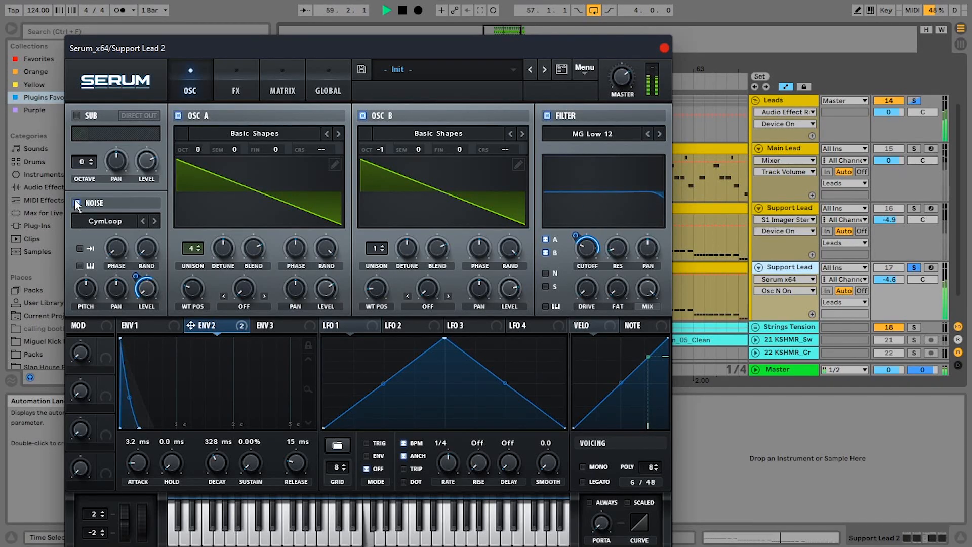
{"action": "key", "text": "space"}
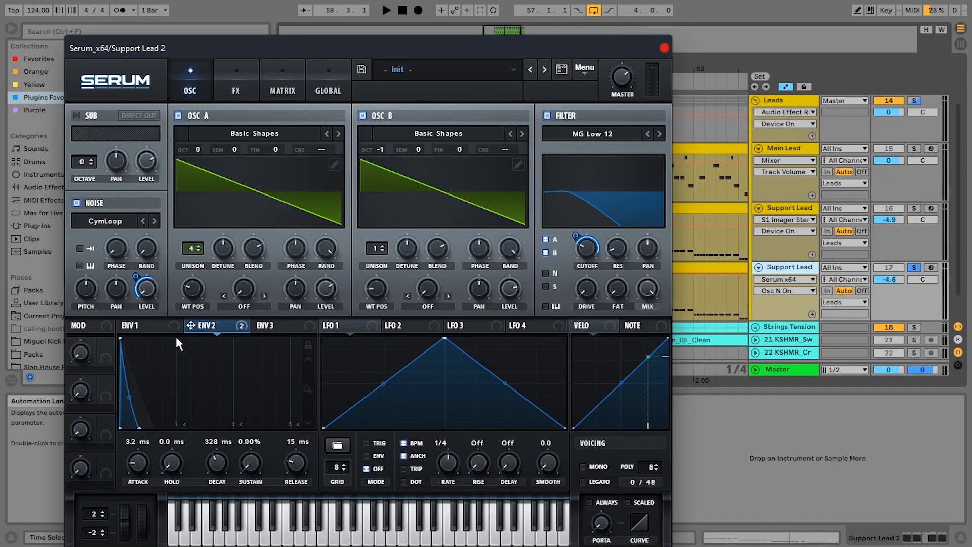
Check Serum's effects page on Support Lead 2, close Serum, then review and close the track's S1 Imager
{"action": "left_click", "coordinate": [236, 85]}
{"action": "left_click", "coordinate": [195, 83]}
{"action": "left_click", "coordinate": [664, 48]}
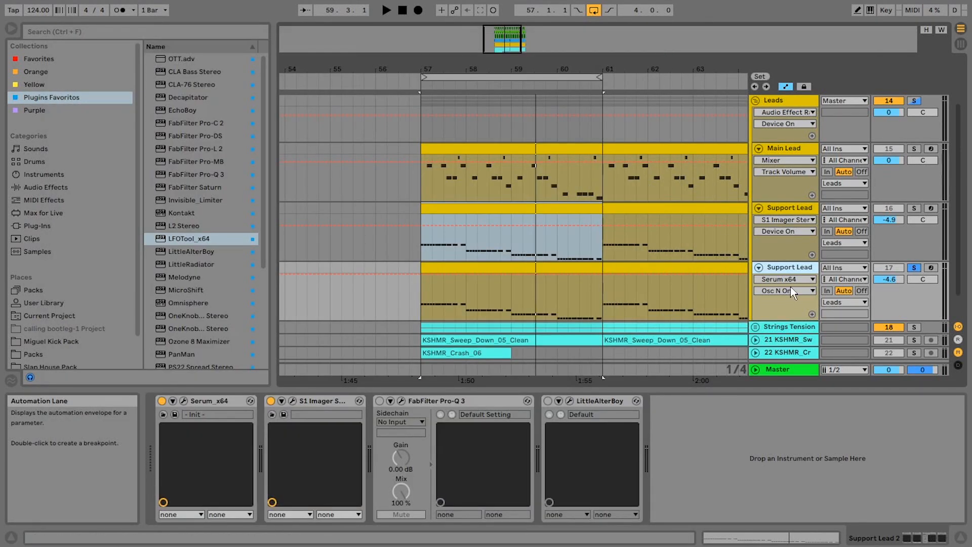
{"action": "left_click", "coordinate": [293, 401]}
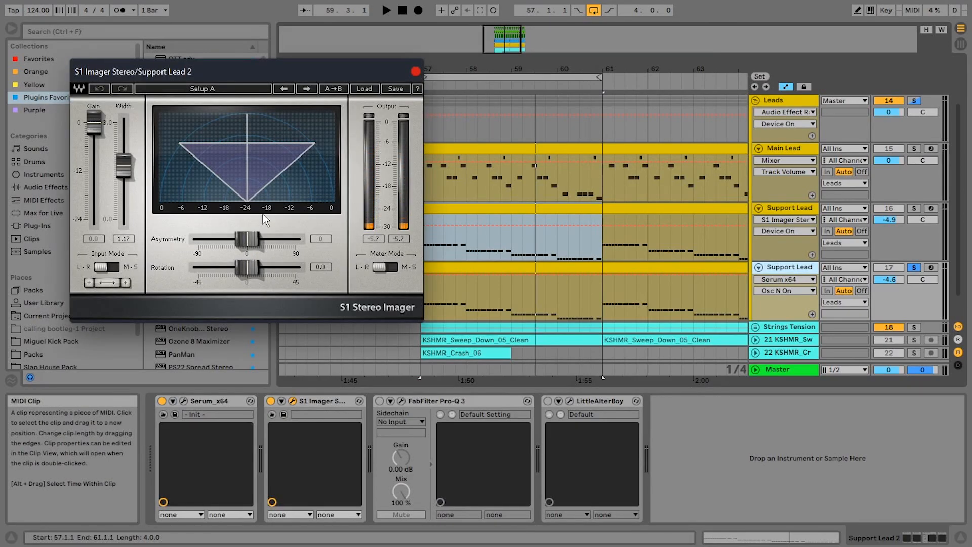
{"action": "left_click", "coordinate": [416, 71]}
Solo the whole Leads group, place the playback start at bar 57 and show the group's effect chain from OTT onward
{"action": "scroll", "coordinate": [446, 108], "scroll_direction": "up", "scroll_amount": 2}
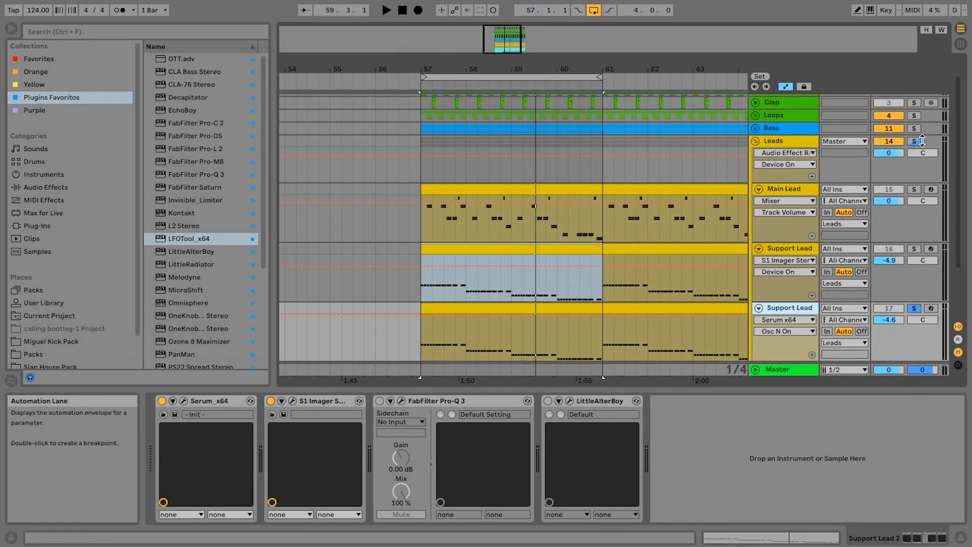
{"action": "left_click", "coordinate": [916, 144]}
{"action": "left_click", "coordinate": [792, 141]}
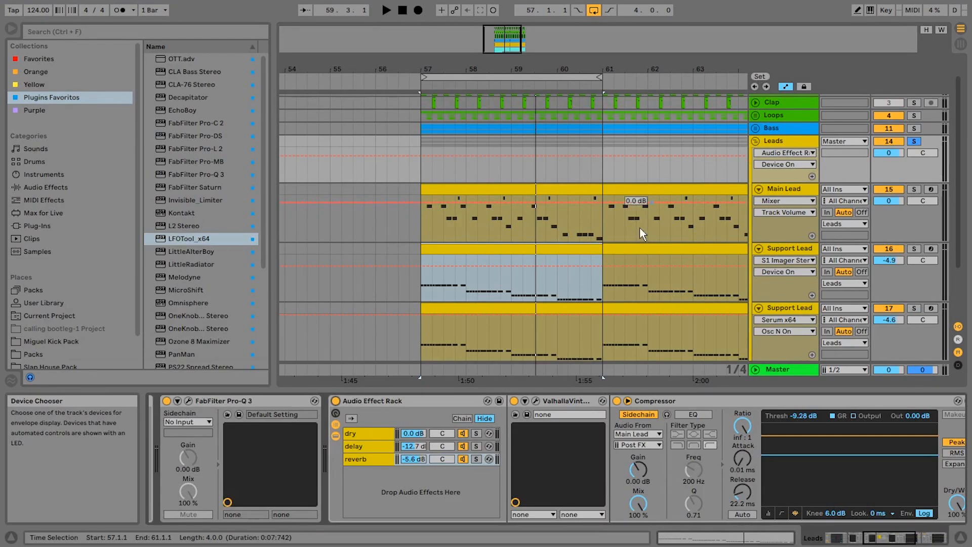
{"action": "left_click", "coordinate": [884, 534]}
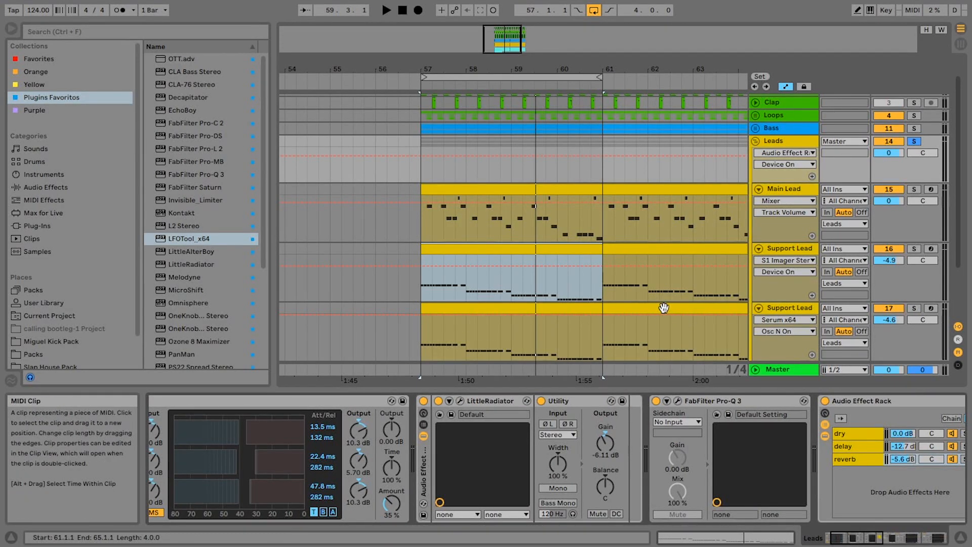
{"action": "left_click", "coordinate": [413, 172]}
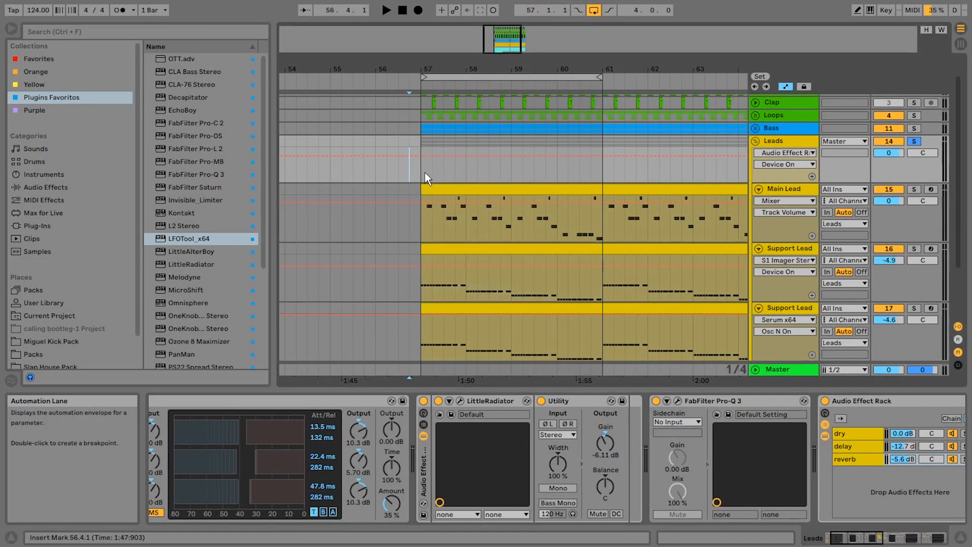
{"action": "left_click", "coordinate": [782, 141]}
{"action": "scroll", "coordinate": [533, 224], "scroll_direction": "down", "scroll_amount": 1}
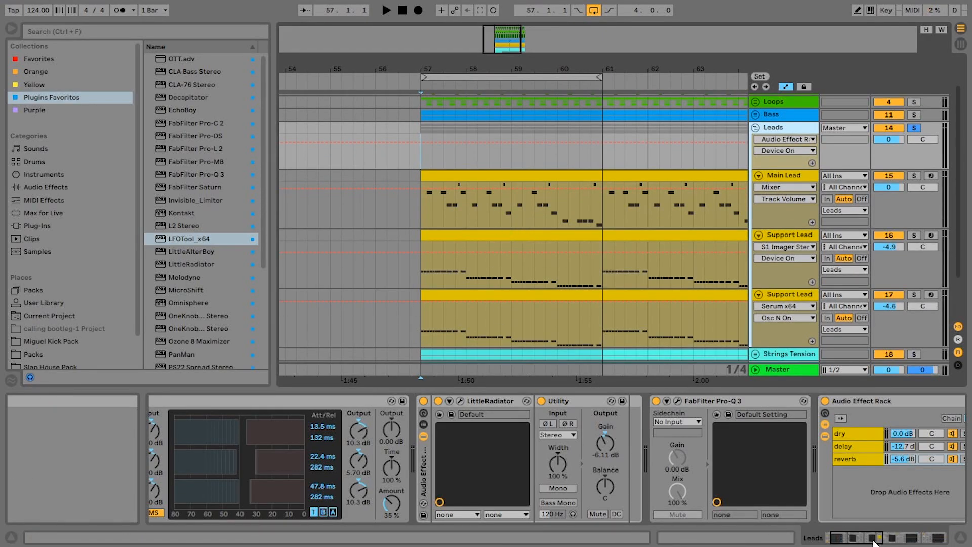
{"action": "left_click_drag", "start_coordinate": [875, 539], "coordinate": [852, 539]}
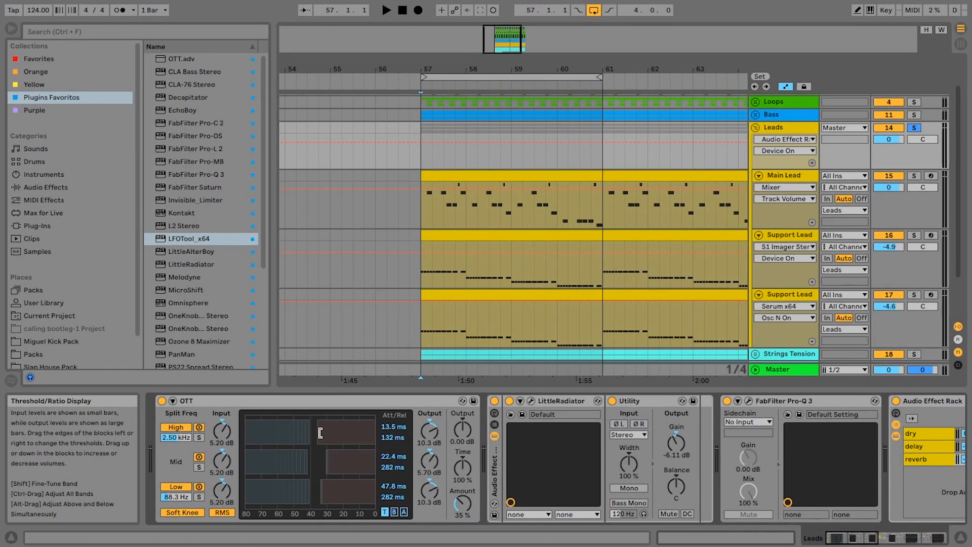
Compare the Leads group with the LittleRadiator and Utility rack on and off during playback, checking LittleRadiator's settings in between
{"action": "key", "text": "space"}
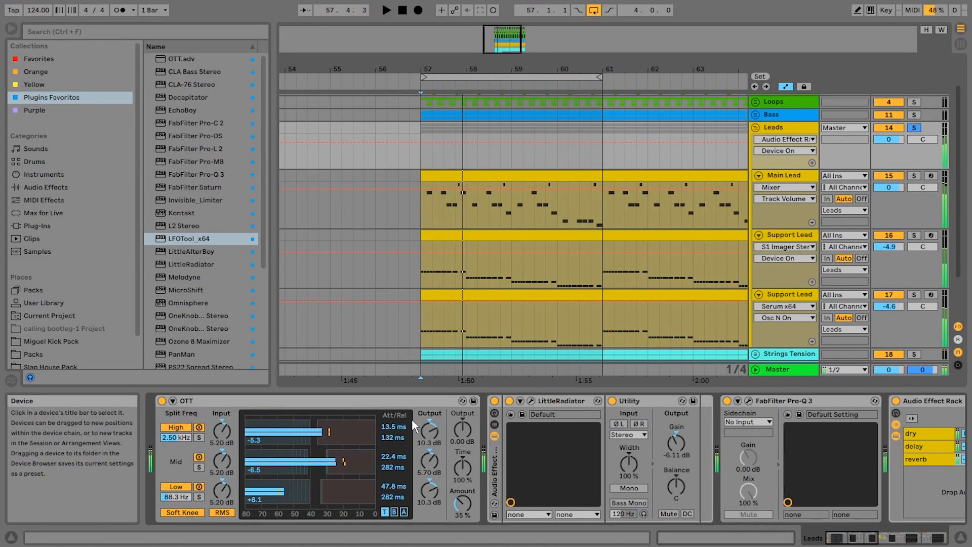
{"action": "left_click", "coordinate": [496, 401]}
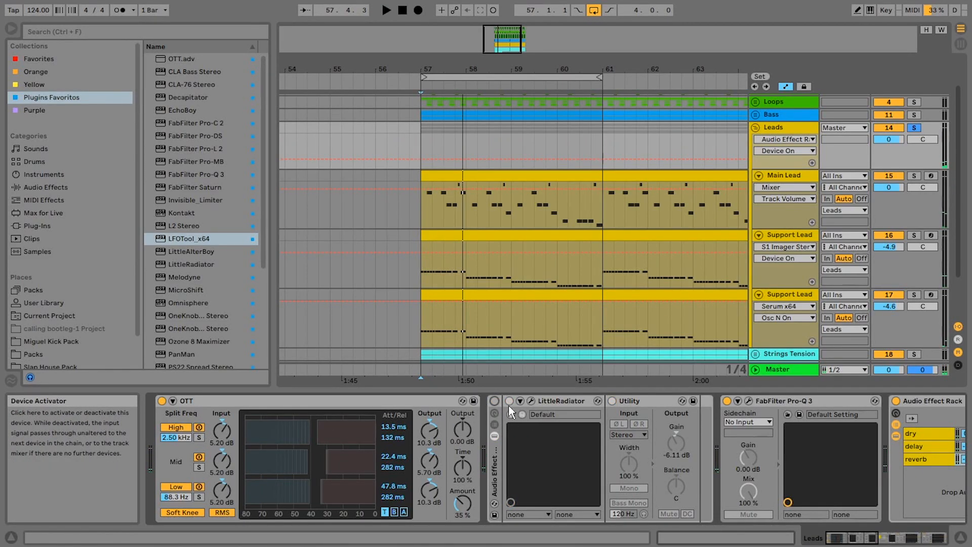
{"action": "left_click", "coordinate": [530, 401]}
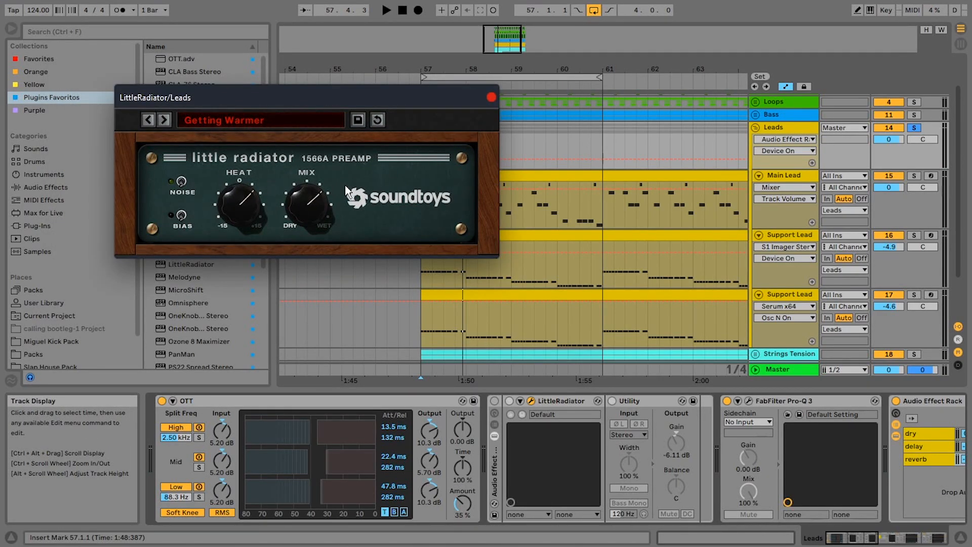
{"action": "left_click", "coordinate": [491, 97]}
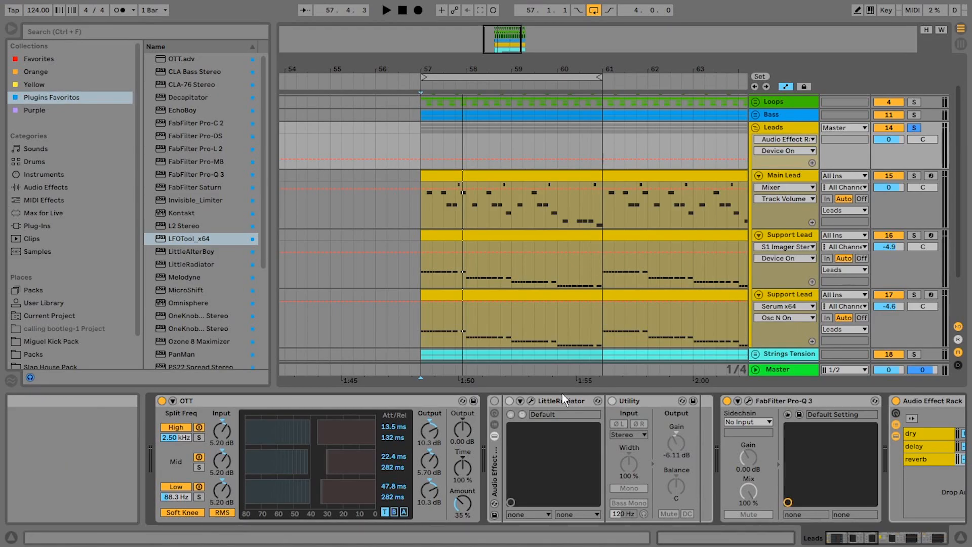
{"action": "key", "text": "space"}
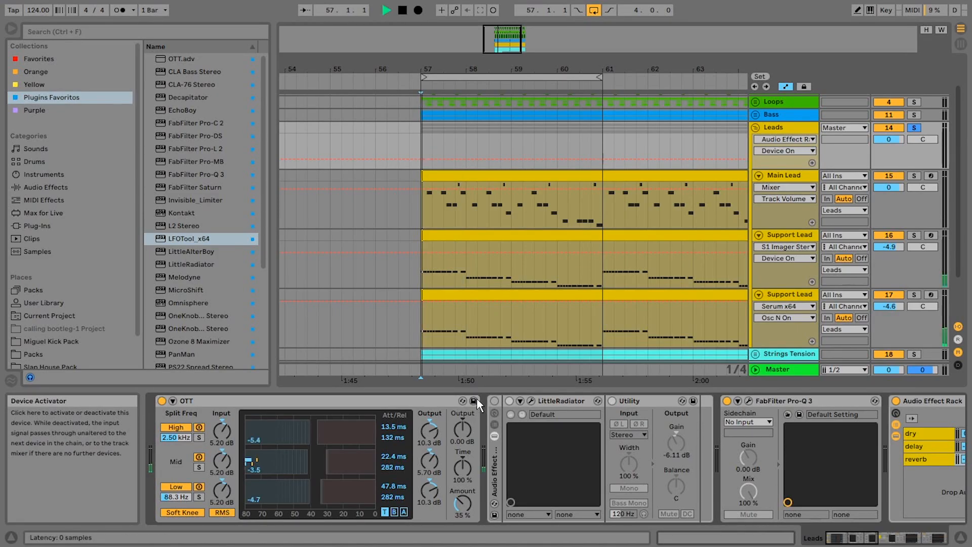
{"action": "left_click", "coordinate": [492, 400]}
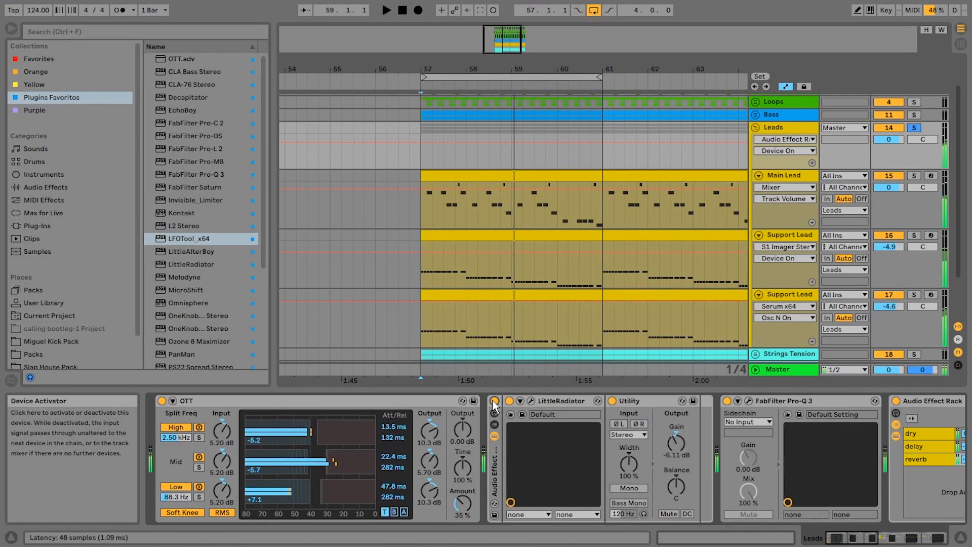
{"action": "key", "text": "space"}
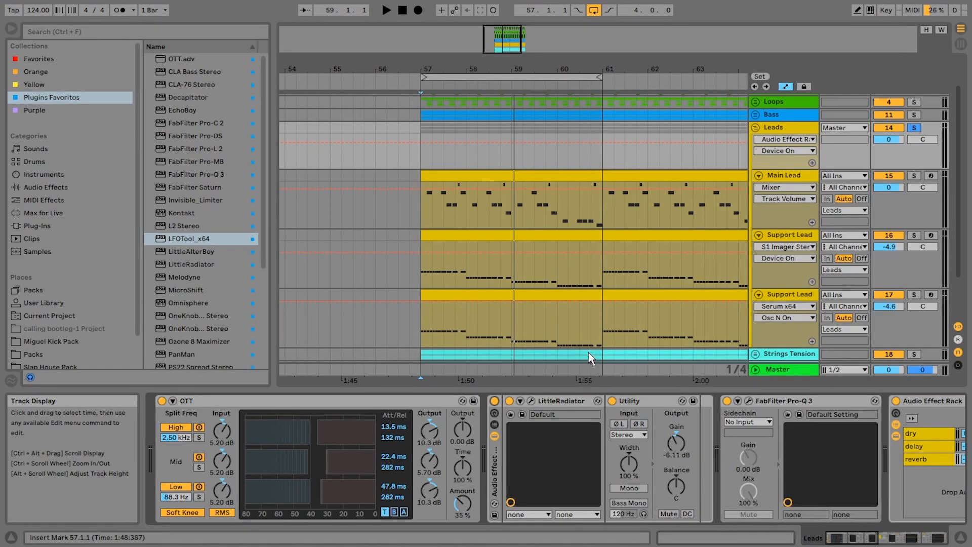
Check LittleRadiator's preamp settings and FabFilter Pro-Q 3's EQ curve in the Leads group's chain, closing each plug-in window
{"action": "left_click", "coordinate": [408, 402]}
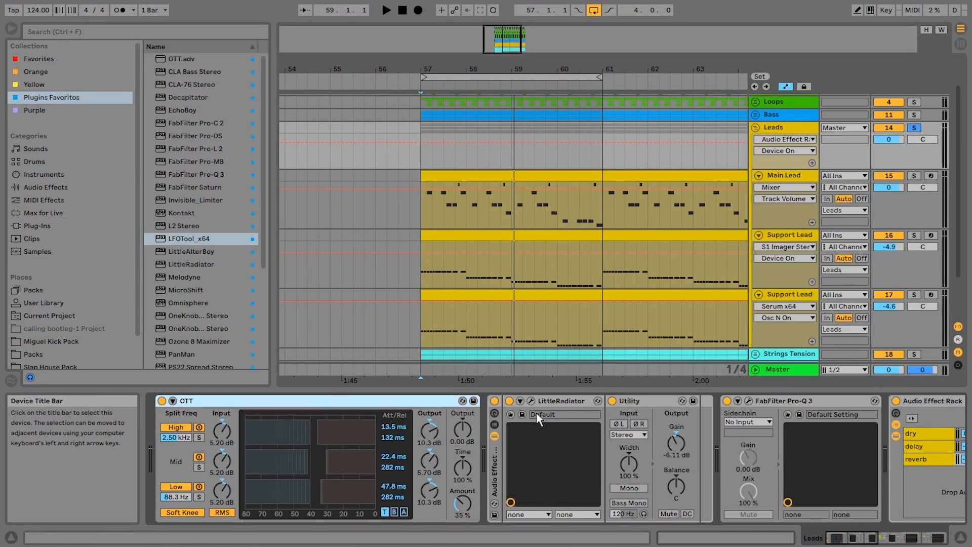
{"action": "left_click", "coordinate": [531, 401]}
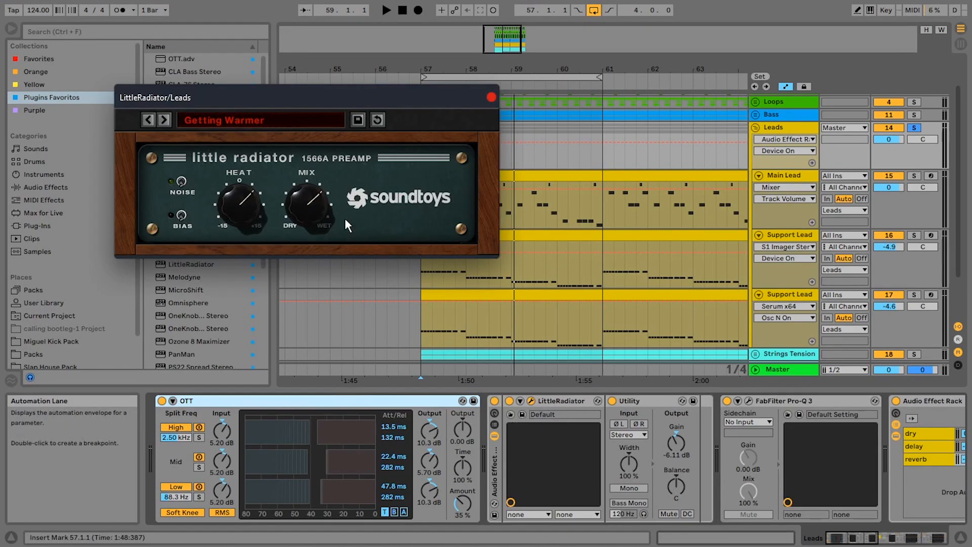
{"action": "left_click", "coordinate": [491, 96]}
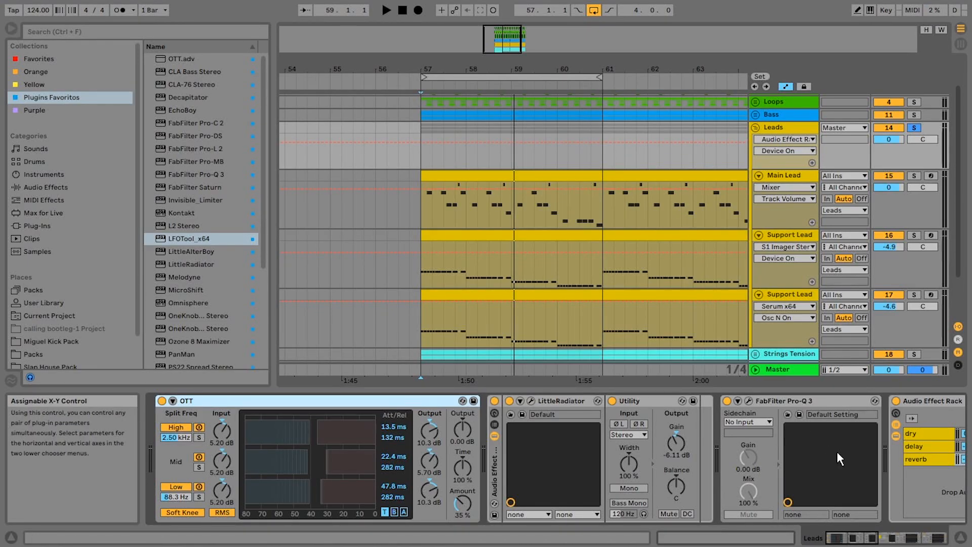
{"action": "left_click", "coordinate": [859, 540]}
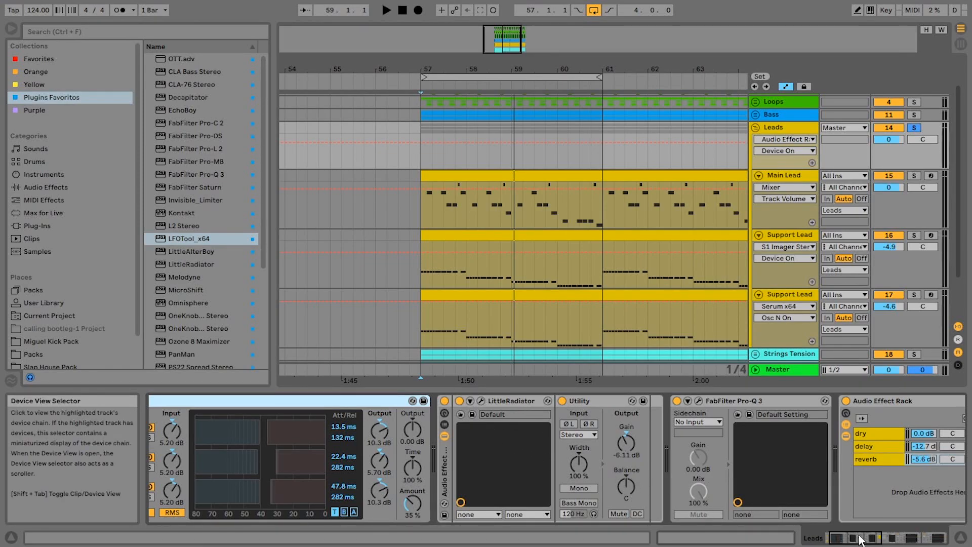
{"action": "left_click_drag", "start_coordinate": [861, 540], "coordinate": [889, 542]}
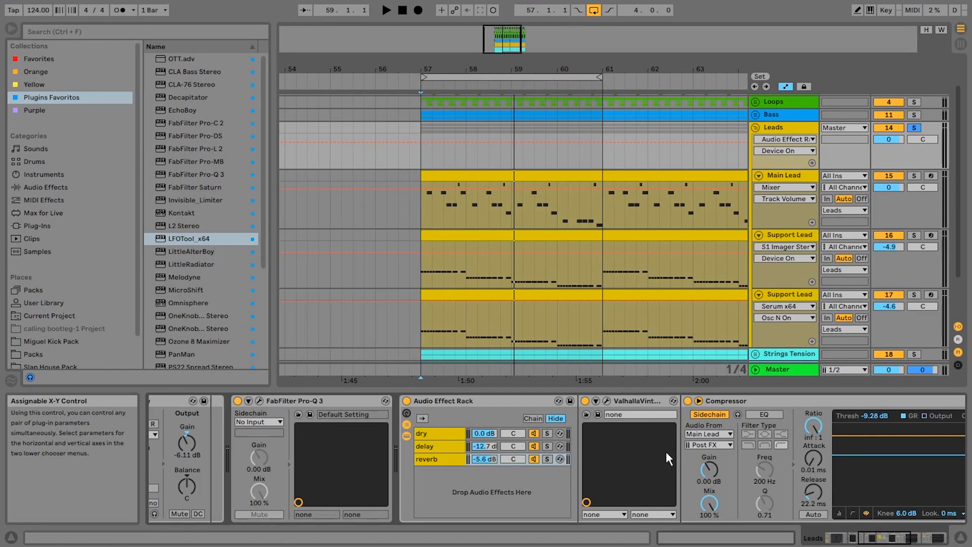
{"action": "left_click", "coordinate": [259, 401]}
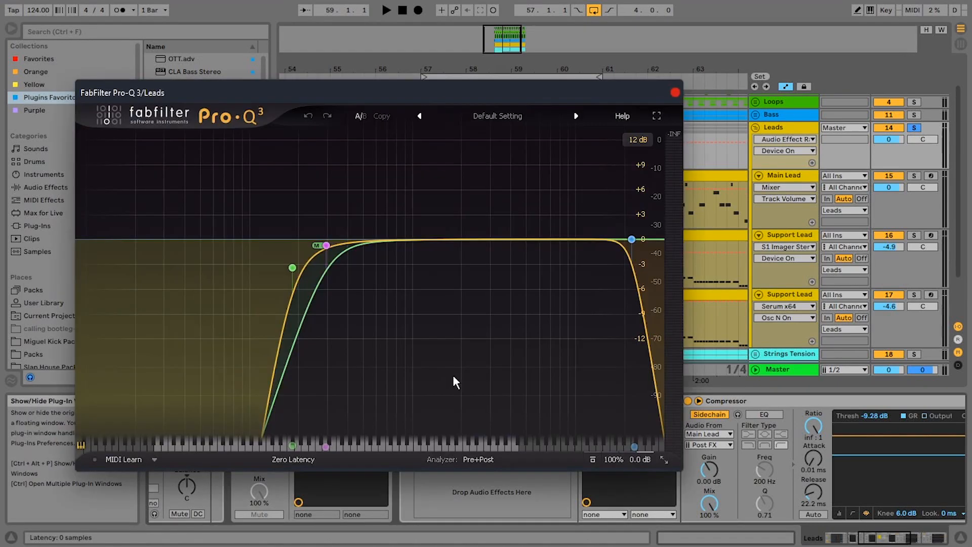
{"action": "left_click", "coordinate": [676, 92]}
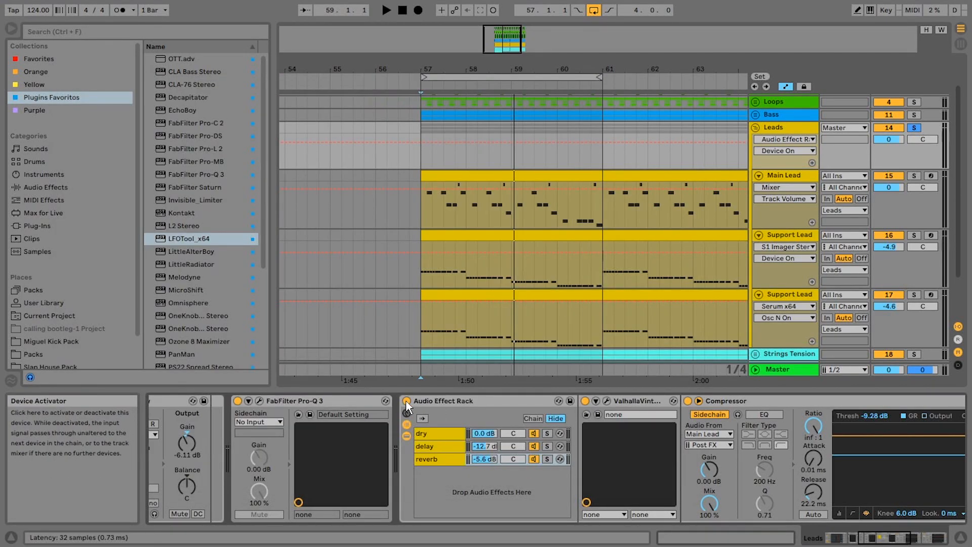
Compare the Leads group with the dry, delay and reverb rack off and on during playback, leaving it enabled, and stop
{"action": "left_click", "coordinate": [440, 459]}
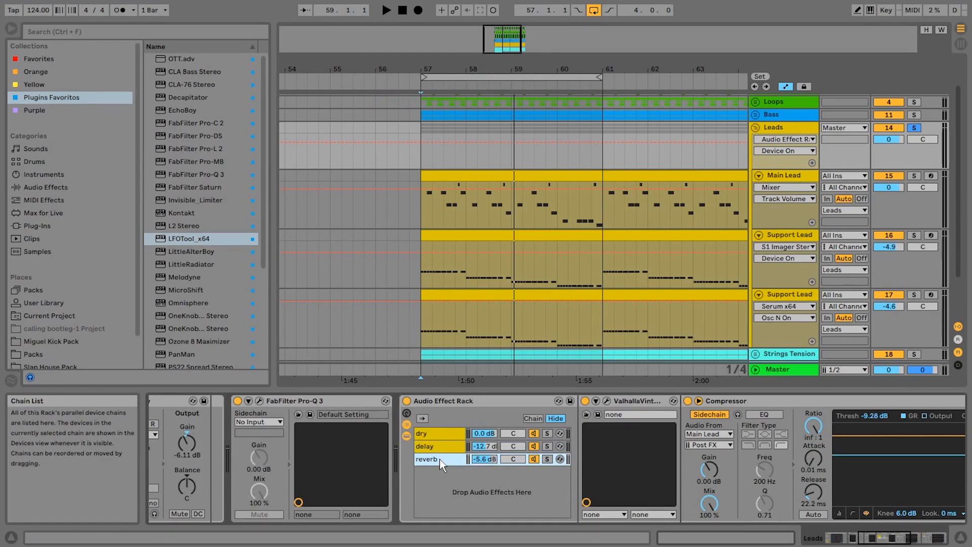
{"action": "left_click", "coordinate": [408, 402]}
{"action": "key", "text": "space"}
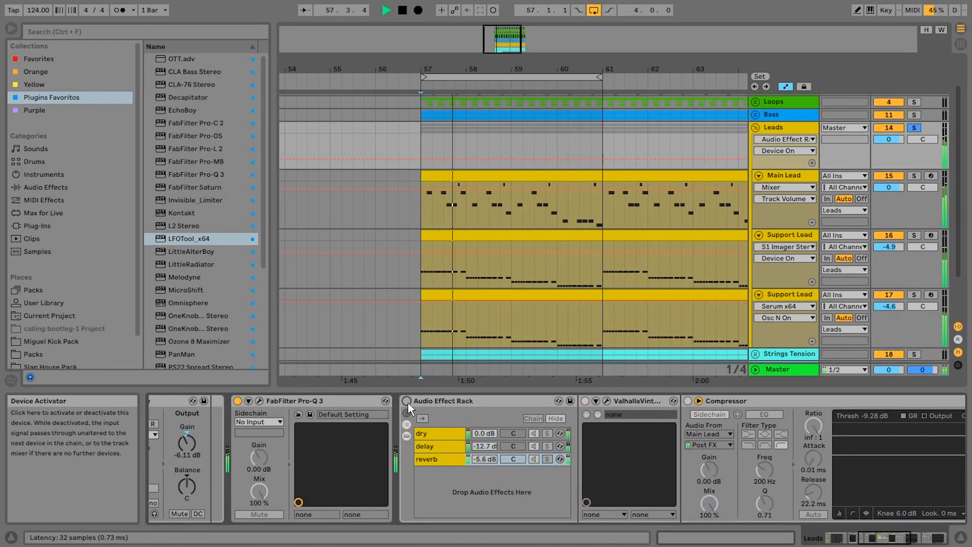
{"action": "left_click", "coordinate": [408, 402]}
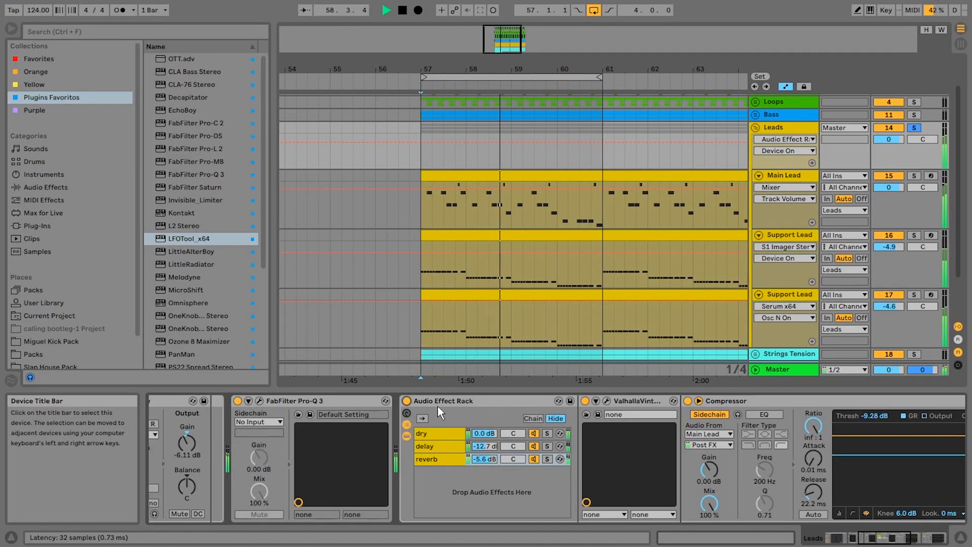
{"action": "left_click_drag", "start_coordinate": [904, 538], "coordinate": [919, 538]}
{"action": "key", "text": "space"}
Review EchoBoy on the rack's delay chain and ValhallaVintageVerb on its reverb chain, closing both plug-in windows
{"action": "left_click", "coordinate": [238, 445]}
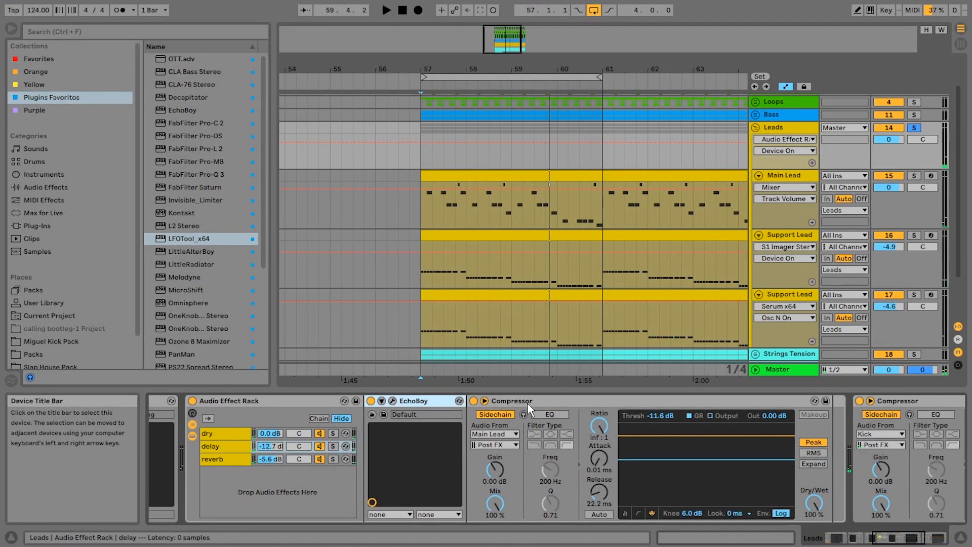
{"action": "left_click", "coordinate": [392, 401]}
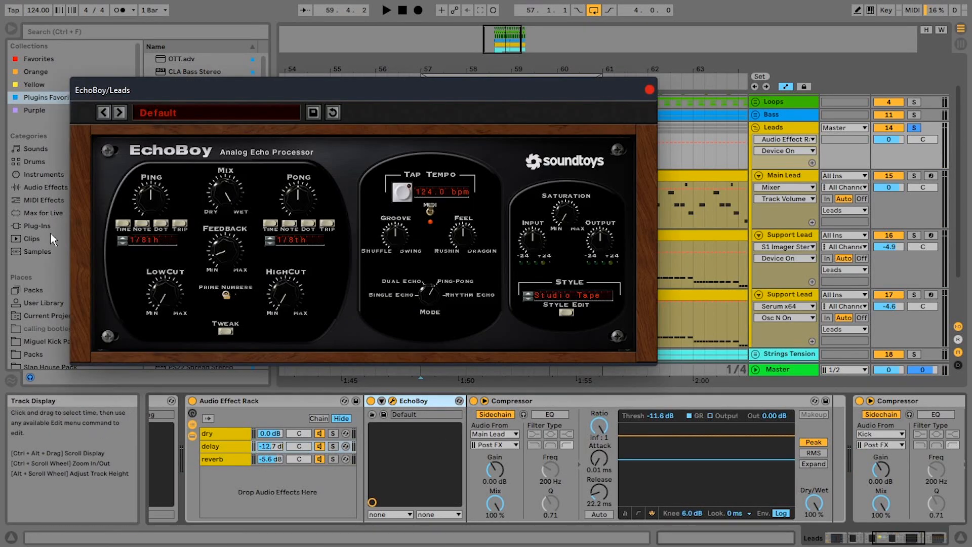
{"action": "left_click", "coordinate": [650, 90]}
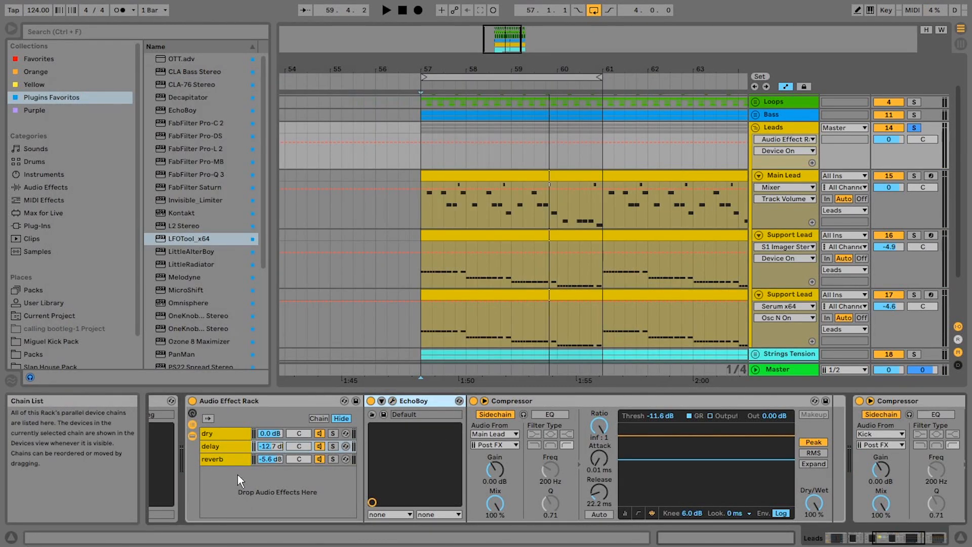
{"action": "left_click", "coordinate": [213, 459]}
{"action": "left_click", "coordinate": [392, 401]}
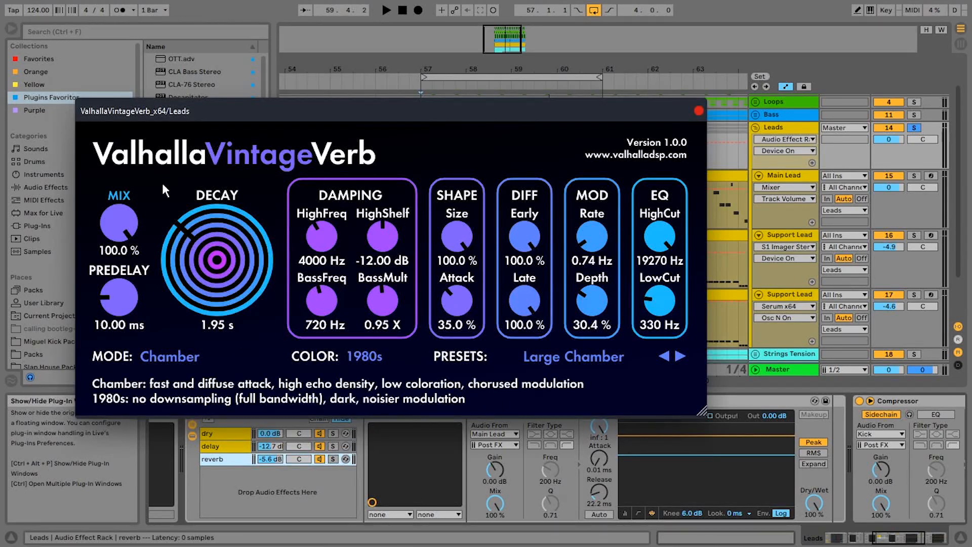
{"action": "left_click_drag", "start_coordinate": [326, 108], "coordinate": [321, 63]}
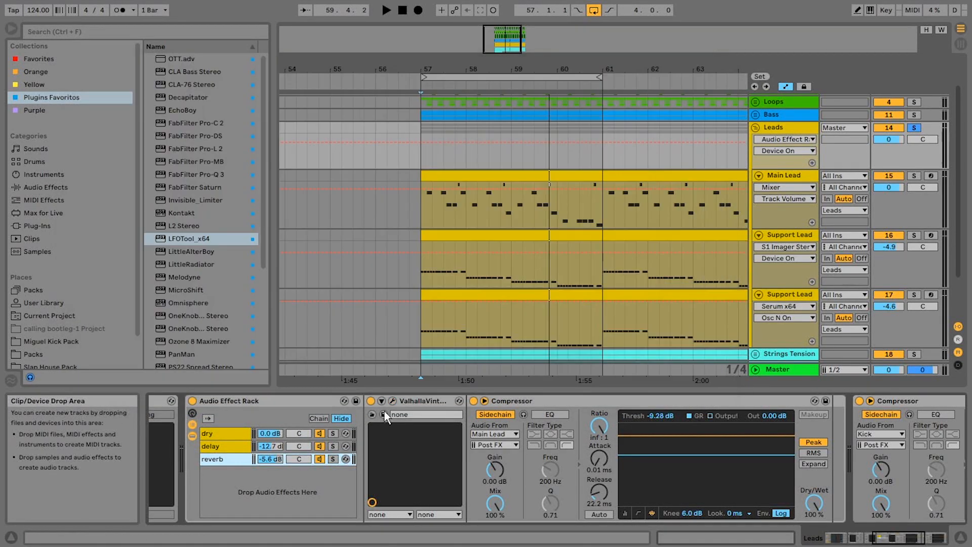
{"action": "left_click", "coordinate": [393, 400]}
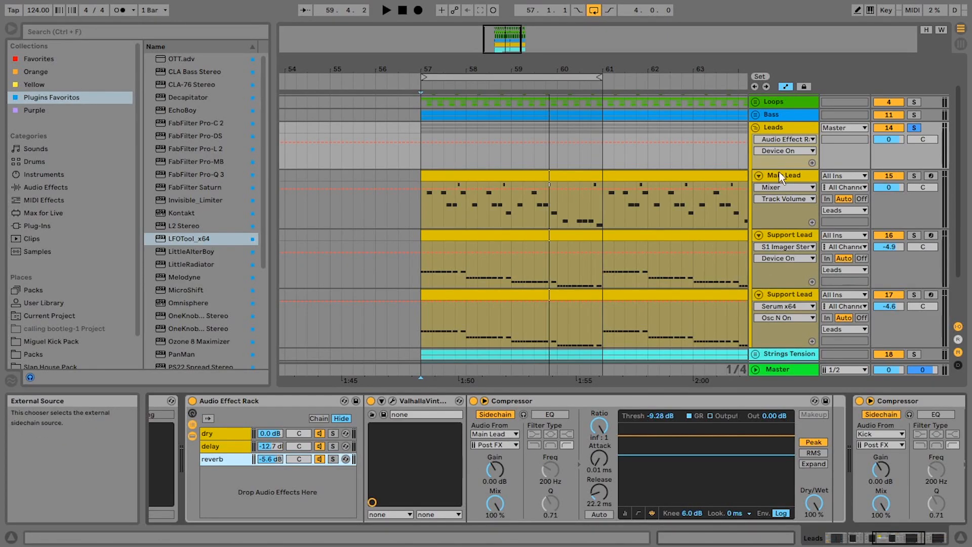
Examine the delay chain's sidechain Compressor reacting to the Main Lead during playback, and show the reverb chain's Compressor
{"action": "left_click", "coordinate": [247, 446]}
{"action": "key", "text": "space"}
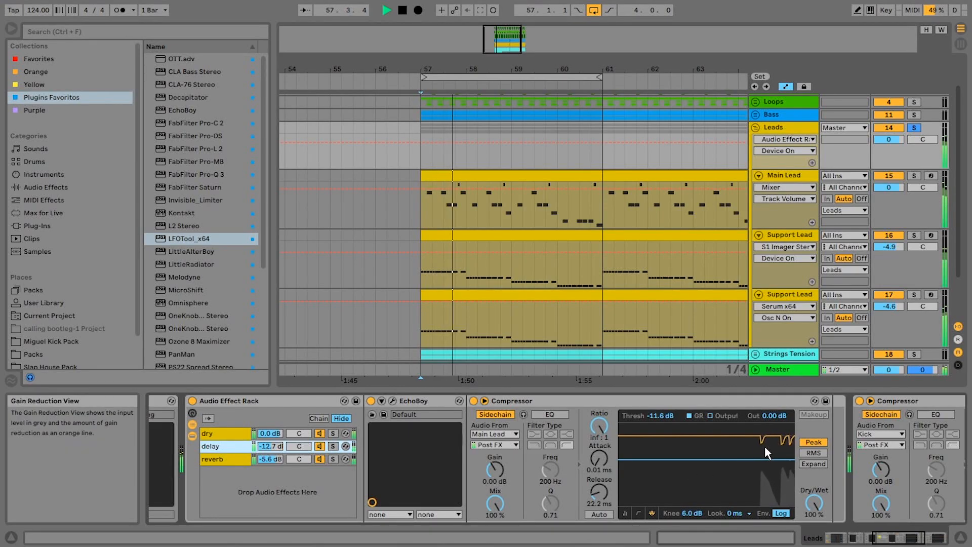
{"action": "key", "text": "space"}
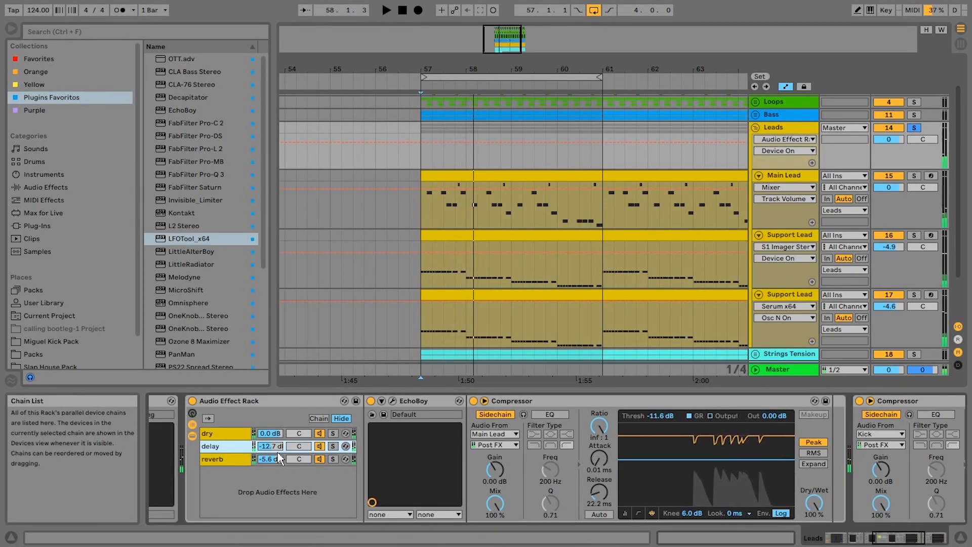
{"action": "left_click", "coordinate": [230, 457]}
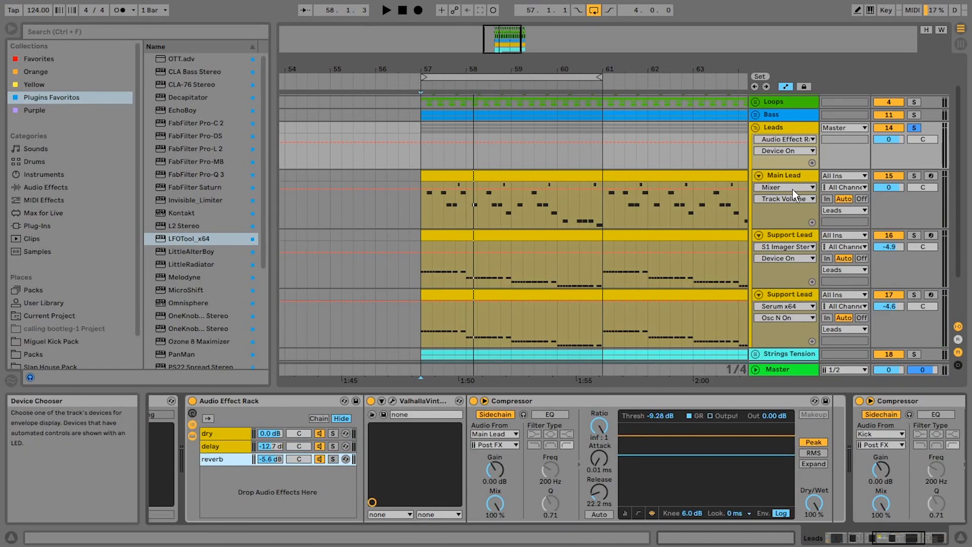
Audition the two Support Lead tracks soloed together for a short playback, then clear the solos
{"action": "left_click", "coordinate": [801, 236]}
{"action": "left_click", "coordinate": [809, 158]}
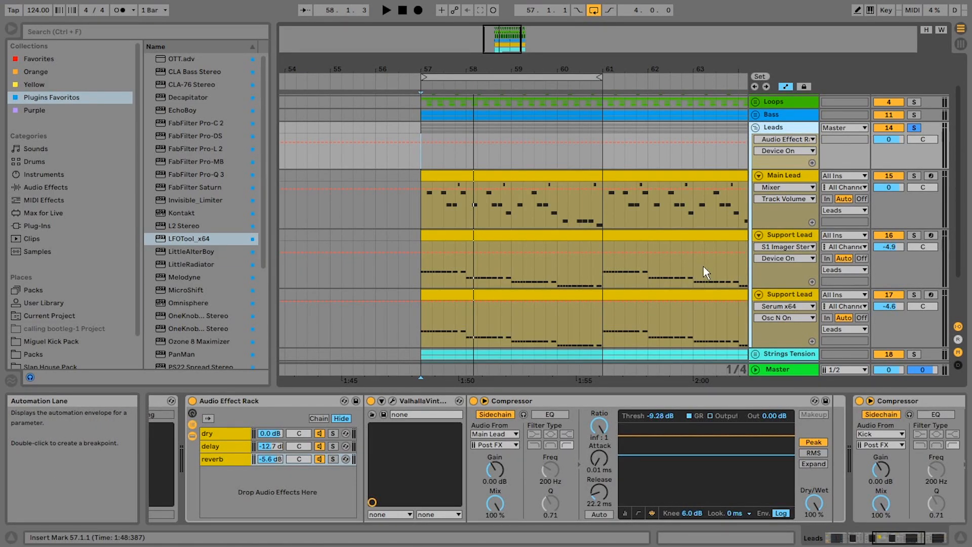
{"action": "left_click", "coordinate": [915, 238]}
{"action": "left_click", "coordinate": [916, 296], "text": "ctrl"}
{"action": "key", "text": "space"}
{"action": "key", "text": "space"}
{"action": "left_click", "coordinate": [915, 296]}
{"action": "scroll", "coordinate": [777, 213], "scroll_direction": "up", "scroll_amount": 1}
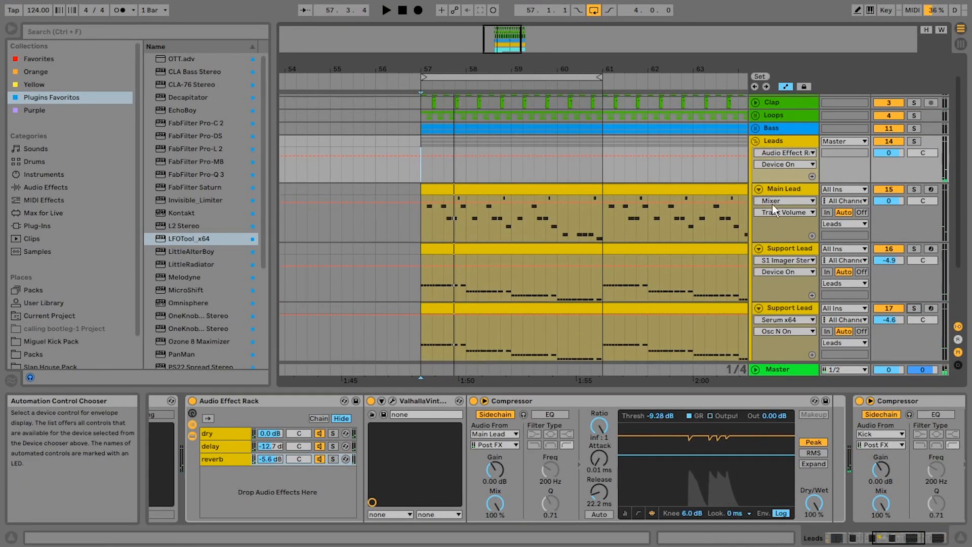
Fold the Leads group and audition the Kick, Bass and Leads soloed together, then briefly check inside the Loops group
{"action": "left_click", "coordinate": [755, 141]}
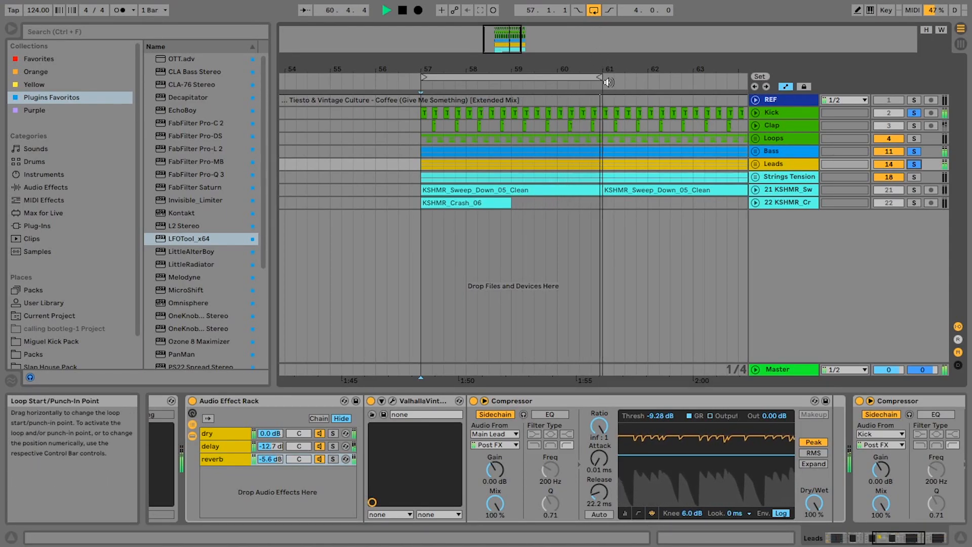
{"action": "key", "text": "space"}
{"action": "left_click", "coordinate": [914, 164]}
{"action": "left_click", "coordinate": [756, 139]}
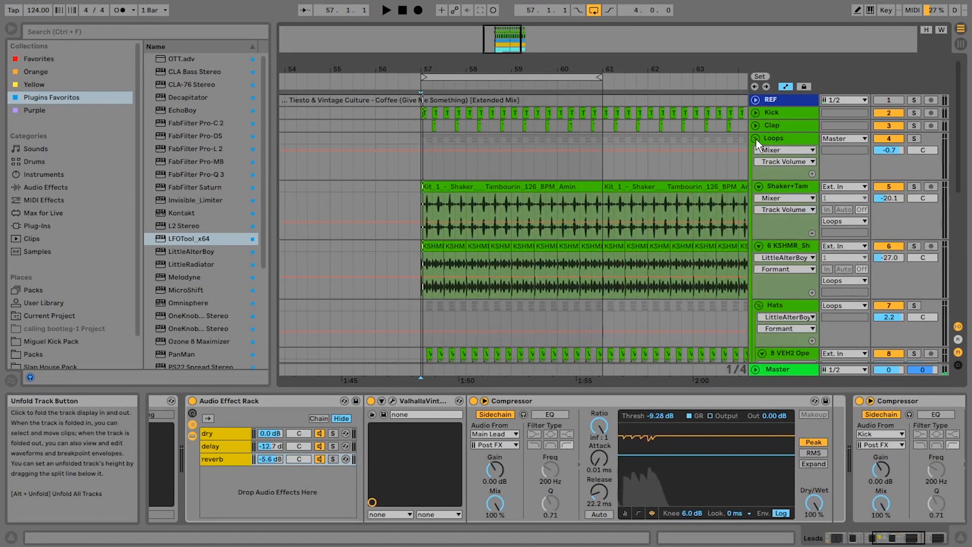
{"action": "left_click", "coordinate": [756, 139]}
Audition the drum tracks and Loops soloed together with the Bass and Leads from bar 57, then stop playback
{"action": "left_click", "coordinate": [914, 164]}
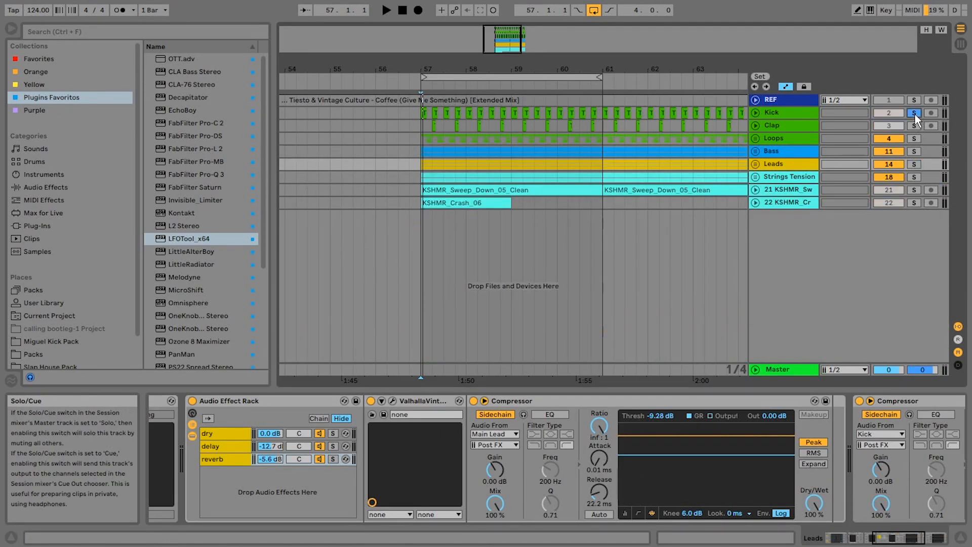
{"action": "key", "text": "space"}
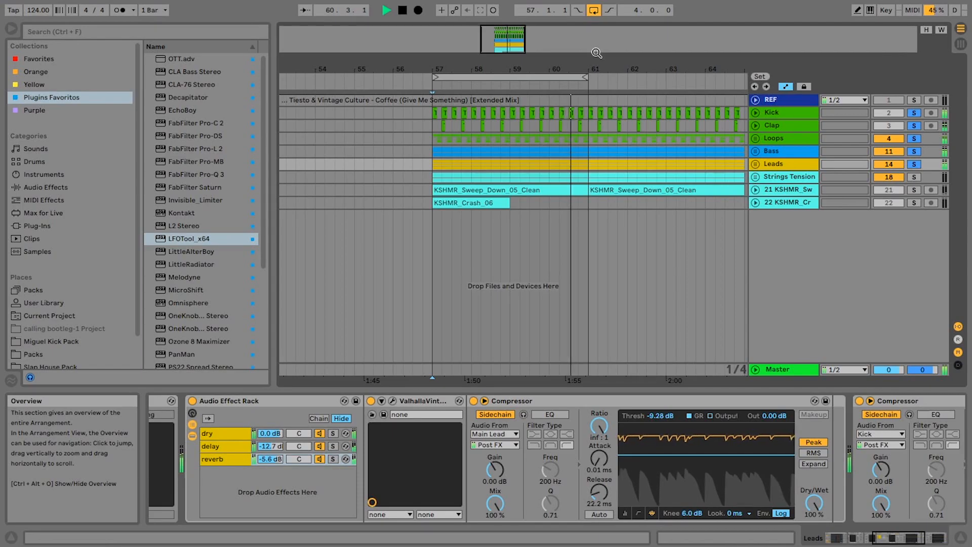
{"action": "key", "text": "space"}
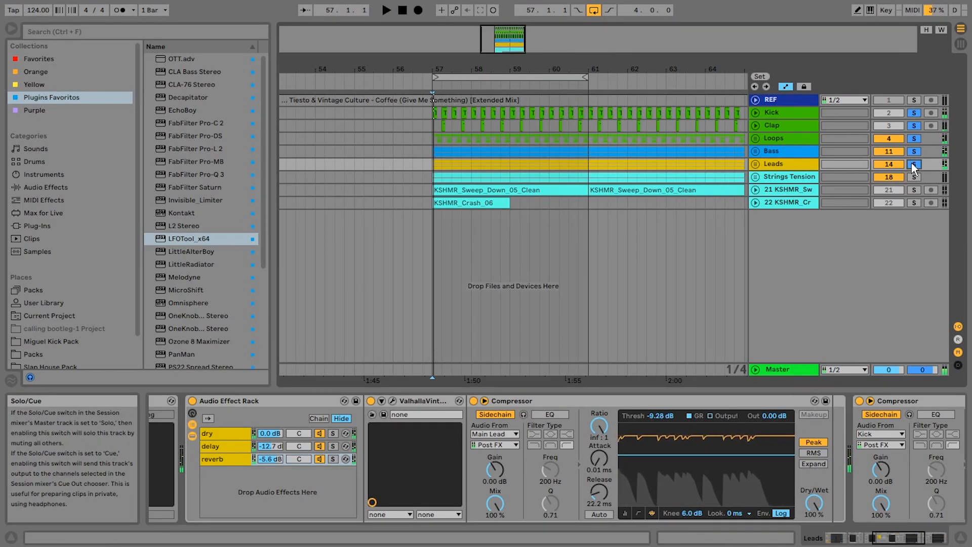
Unfold the Loops group and the Clap track in the arrangement, checking the Kick track's clips and EQ in between
{"action": "left_click", "coordinate": [755, 138]}
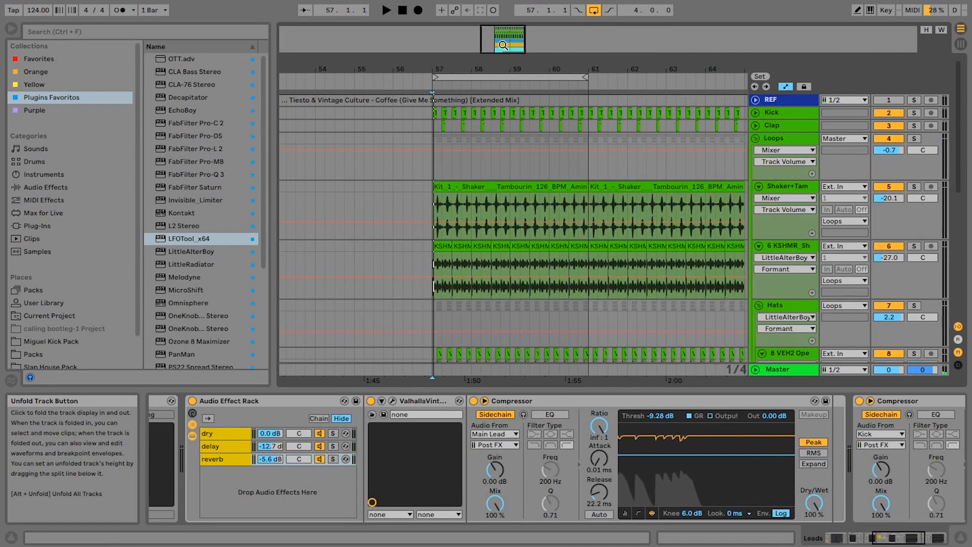
{"action": "left_click", "coordinate": [773, 113]}
{"action": "left_click", "coordinate": [756, 112]}
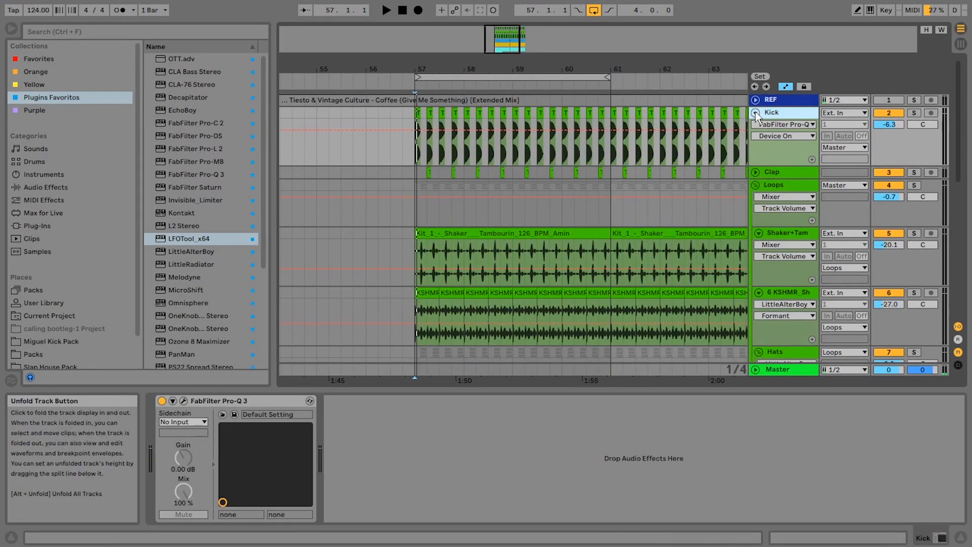
{"action": "left_click", "coordinate": [756, 112]}
{"action": "left_click", "coordinate": [756, 125]}
{"action": "left_click_drag", "start_coordinate": [499, 39], "coordinate": [499, 53]}
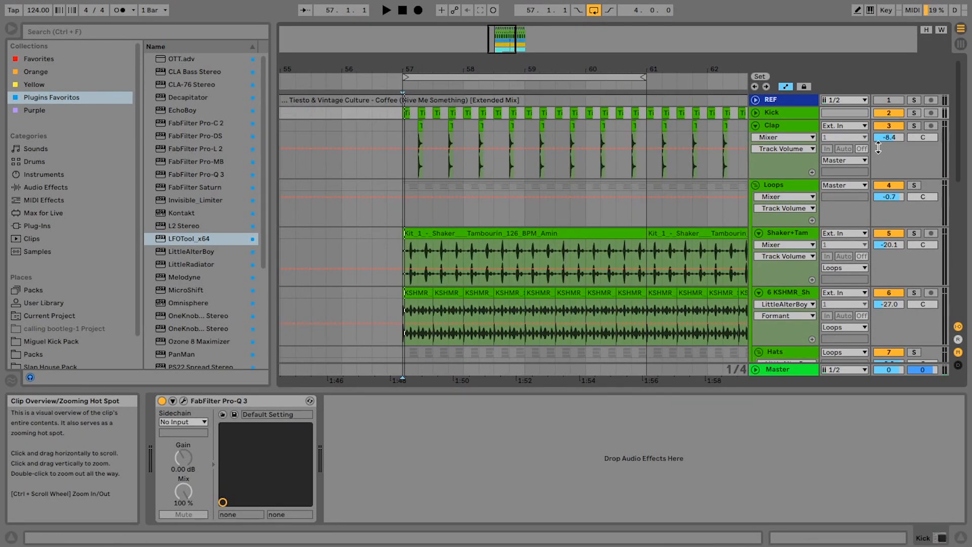
Solo the Clap track and compare its playback with its Compressor on and off, leaving the Compressor disabled
{"action": "left_click", "coordinate": [780, 131]}
{"action": "key", "text": "space"}
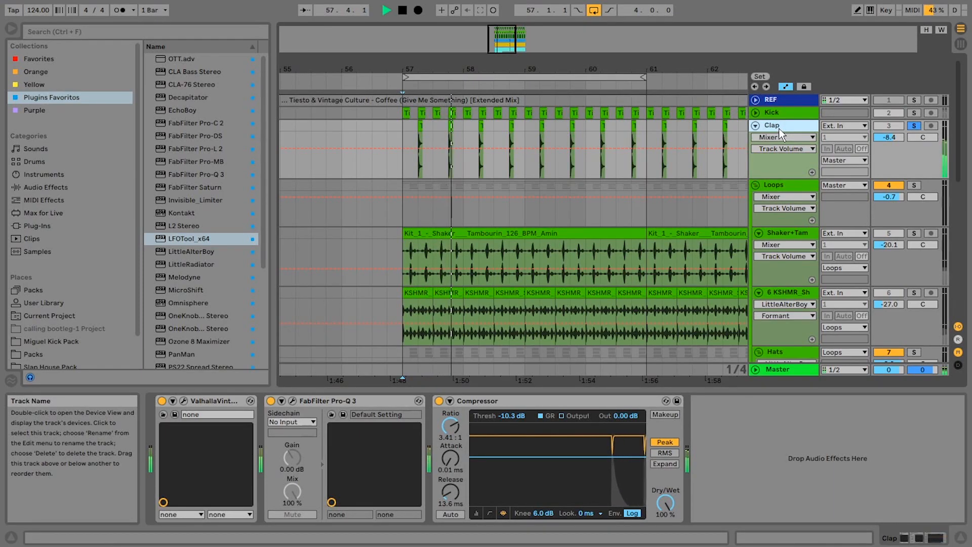
{"action": "key", "text": "space"}
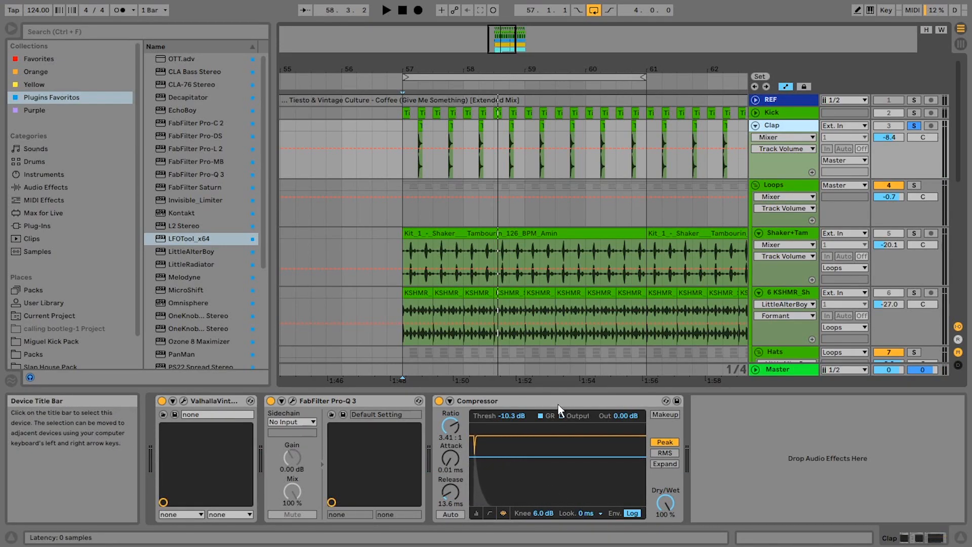
{"action": "left_click", "coordinate": [439, 404]}
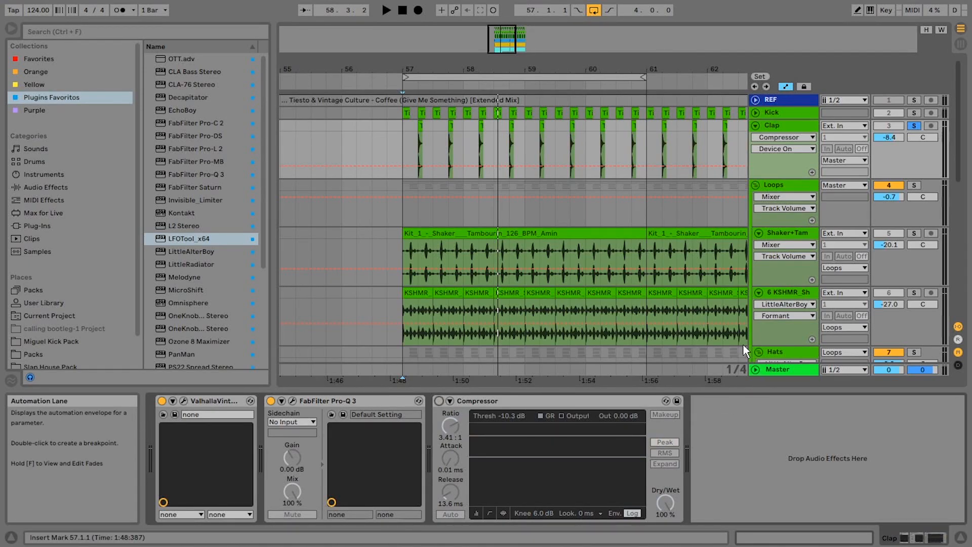
{"action": "key", "text": "space"}
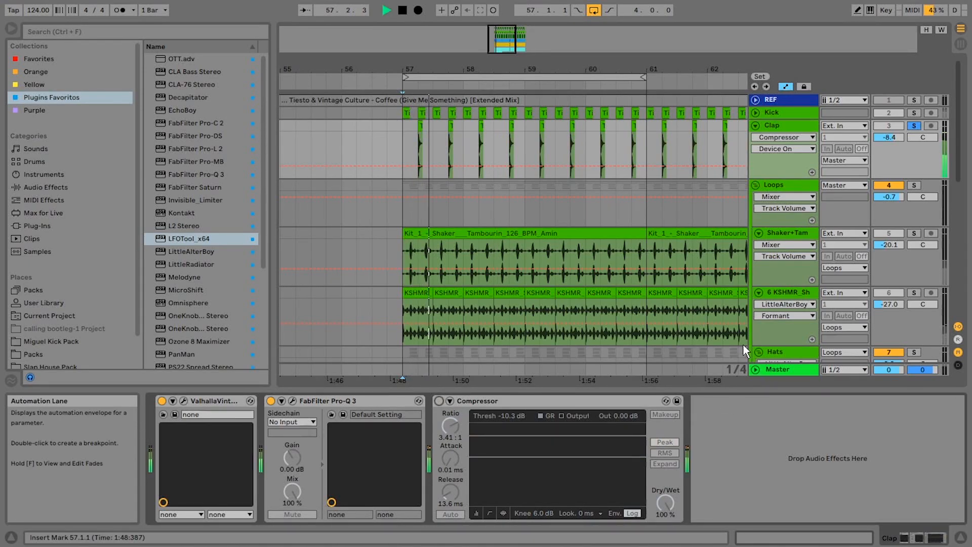
{"action": "key", "text": "space"}
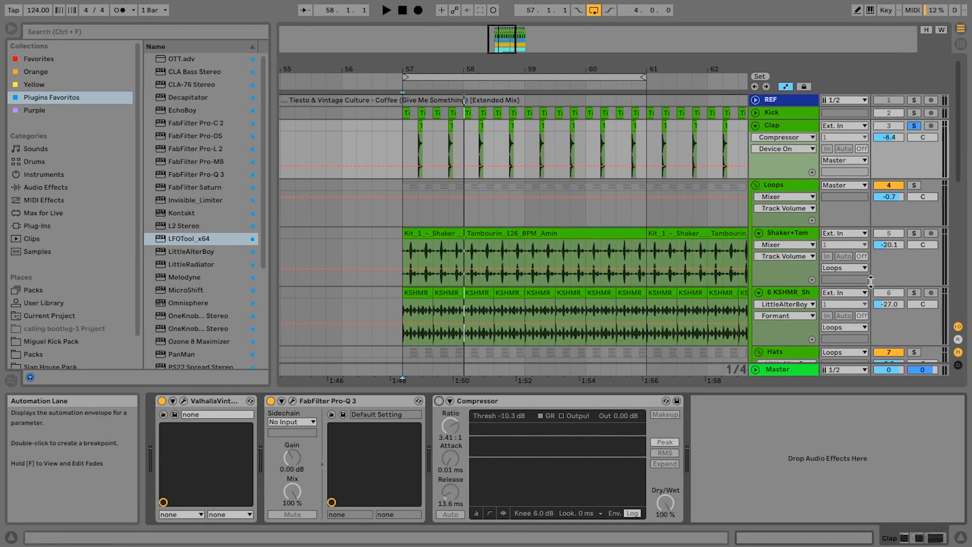
Audition the Kick and Clap soloed together with the Clap's Compressor disabled, then keep only the Clap soloed
{"action": "left_click", "coordinate": [915, 115]}
{"action": "key", "text": "space"}
{"action": "key", "text": "space"}
{"action": "left_click", "coordinate": [914, 125]}
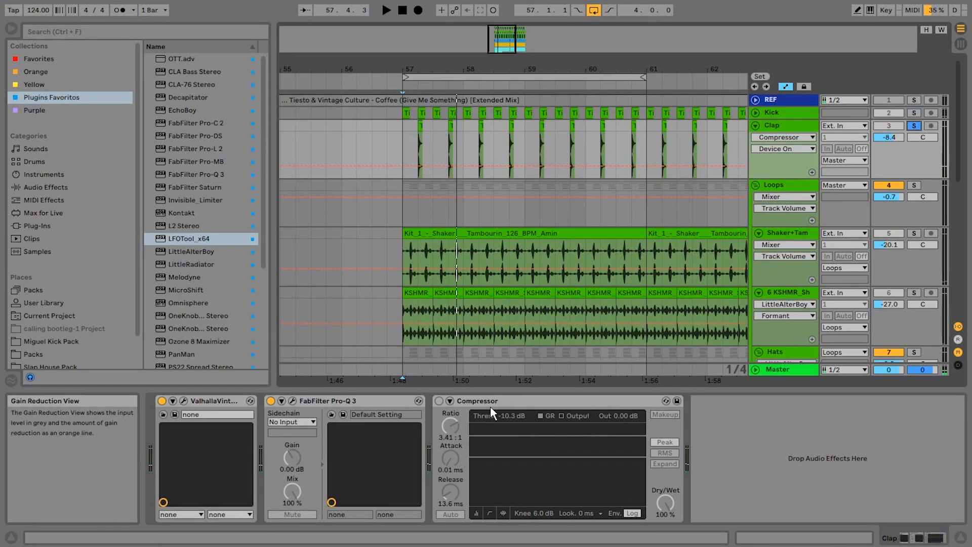
Re-enable the Clap track's Compressor and compare the soloed playback with it on and off, leaving it enabled
{"action": "left_click", "coordinate": [439, 401]}
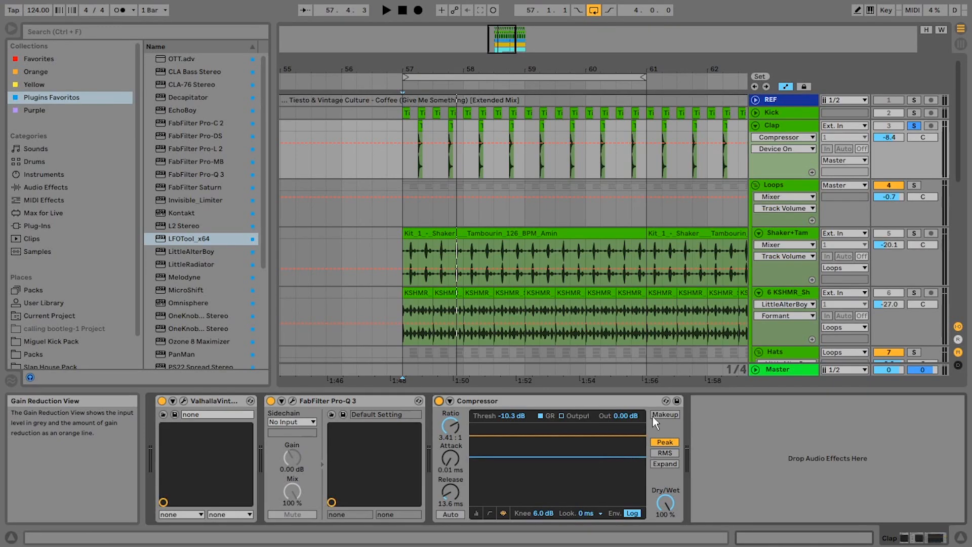
{"action": "key", "text": "space"}
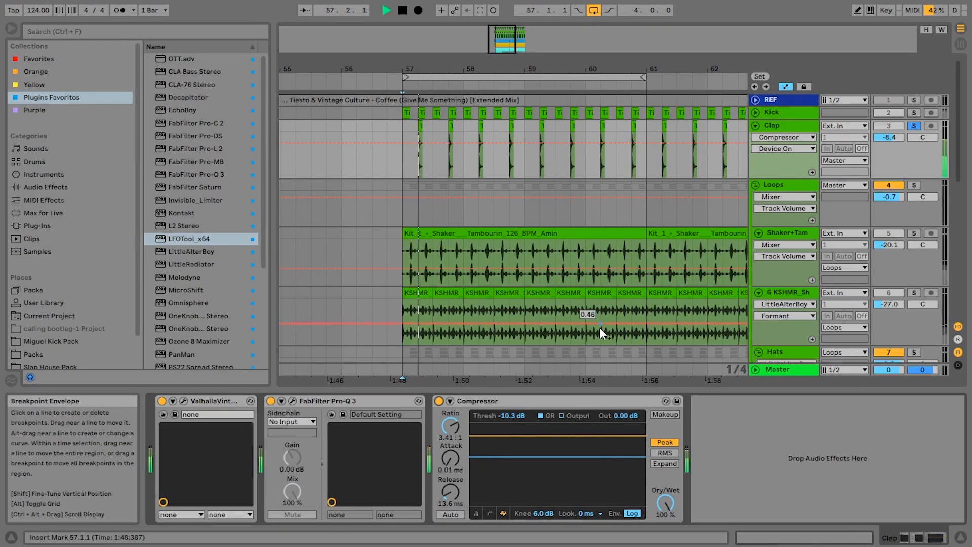
{"action": "left_click", "coordinate": [442, 401]}
{"action": "key", "text": "space"}
{"action": "key", "text": "space"}
{"action": "left_click", "coordinate": [442, 401]}
{"action": "key", "text": "space"}
{"action": "key", "text": "space"}
Audition the Kick and Clap soloed together with the Clap's Compressor enabled, then clear their solos
{"action": "left_click", "coordinate": [915, 114], "text": "ctrl"}
{"action": "key", "text": "space"}
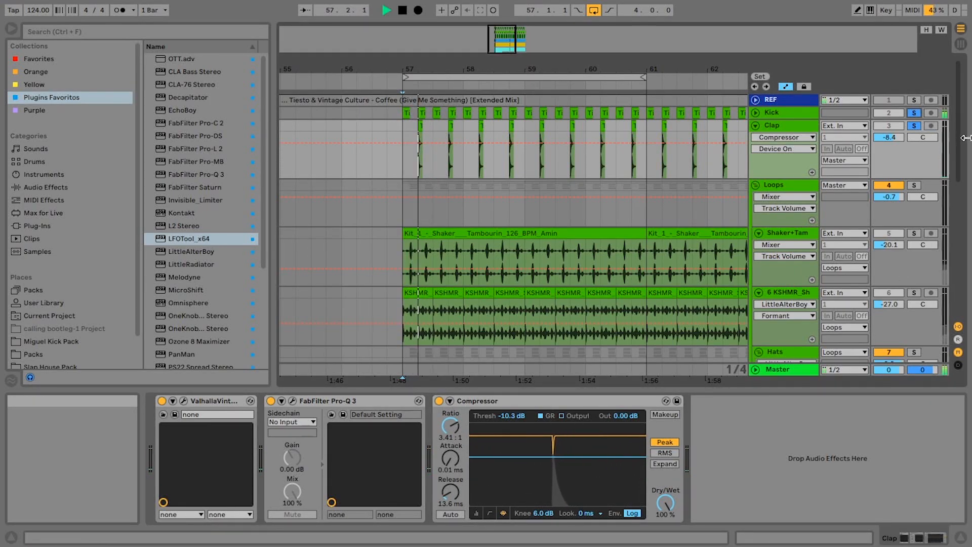
{"action": "key", "text": "space"}
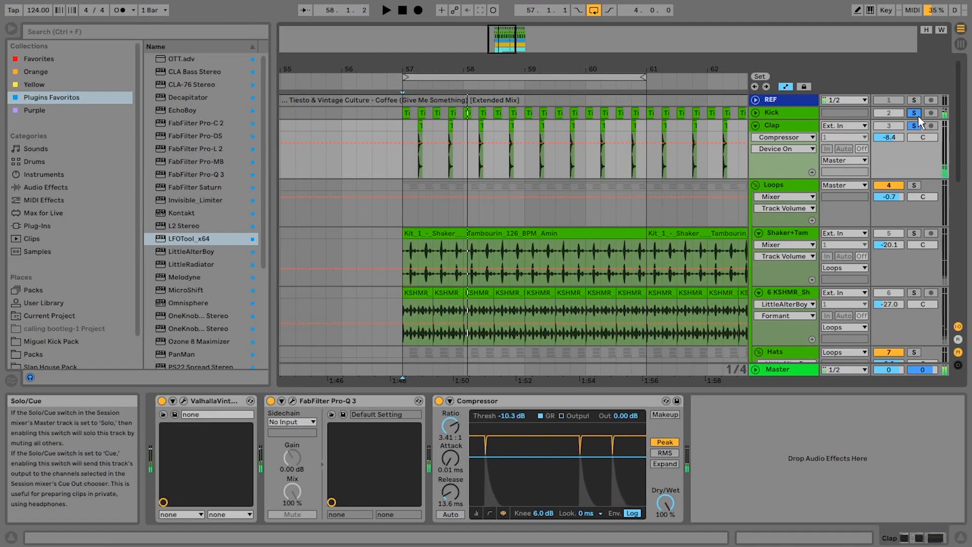
{"action": "left_click", "coordinate": [915, 113]}
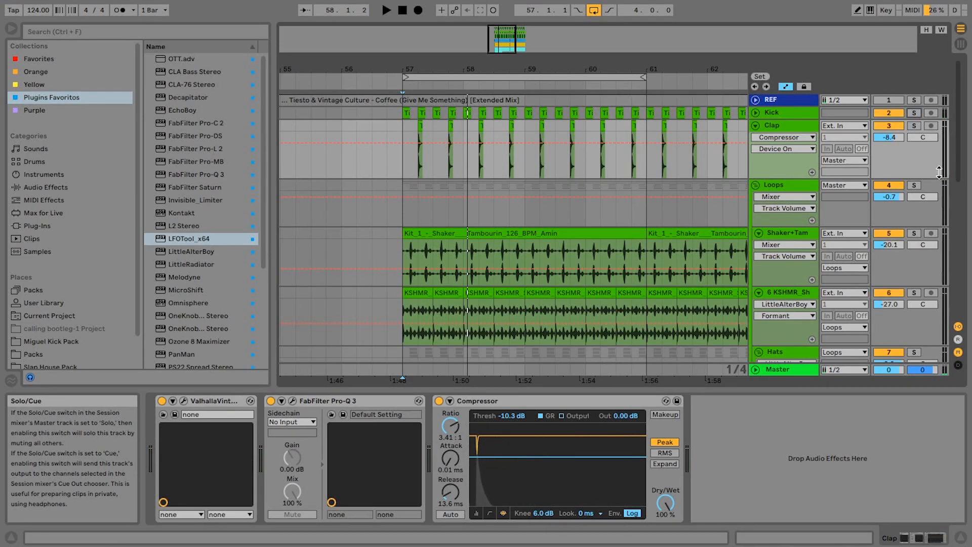
Solo the Loops group and audition it from bar 57 while looking through its tracks
{"action": "left_click", "coordinate": [914, 186]}
{"action": "scroll", "coordinate": [764, 219], "scroll_direction": "down", "scroll_amount": 2}
{"action": "key", "text": "space"}
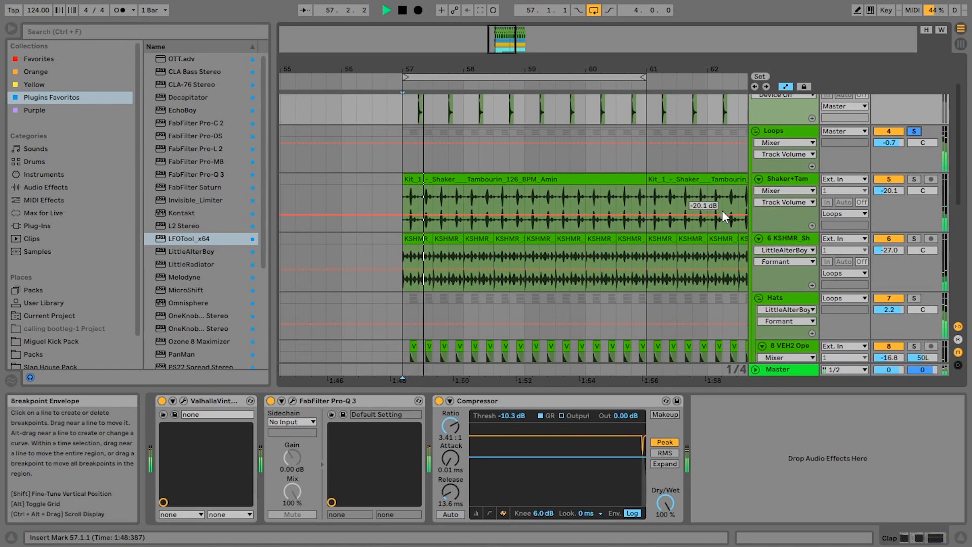
{"action": "scroll", "coordinate": [722, 211], "scroll_direction": "down", "scroll_amount": 6}
{"action": "scroll", "coordinate": [547, 157], "scroll_direction": "down", "scroll_amount": 2}
{"action": "scroll", "coordinate": [551, 181], "scroll_direction": "up", "scroll_amount": 6}
{"action": "key", "text": "space"}
Select the Hats group and open its LittleAlterBoy plug-in to examine the pitch and formant settings
{"action": "left_click", "coordinate": [801, 228]}
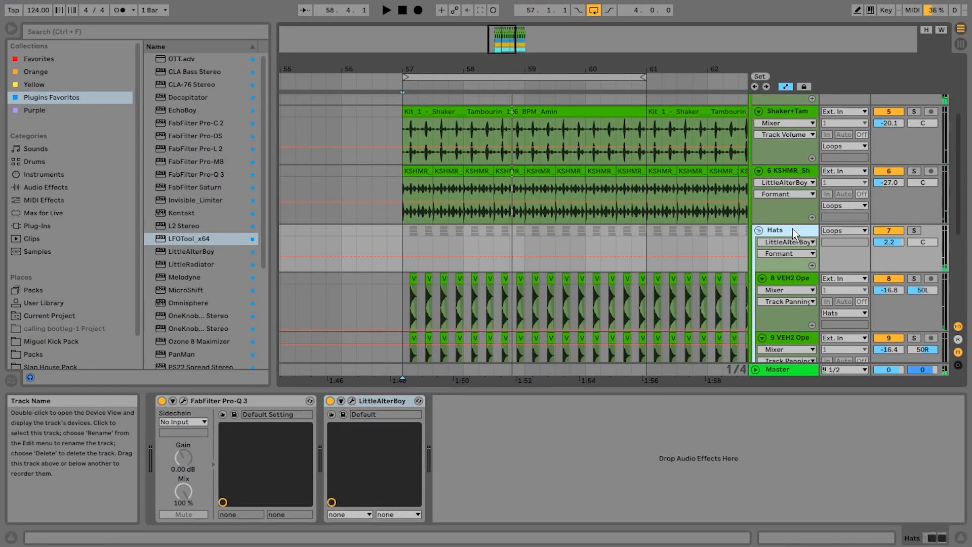
{"action": "scroll", "coordinate": [628, 259], "scroll_direction": "up", "scroll_amount": 2}
{"action": "scroll", "coordinate": [654, 245], "scroll_direction": "up", "scroll_amount": 3}
{"action": "scroll", "coordinate": [653, 246], "scroll_direction": "down", "scroll_amount": 2}
{"action": "scroll", "coordinate": [625, 261], "scroll_direction": "up", "scroll_amount": 2}
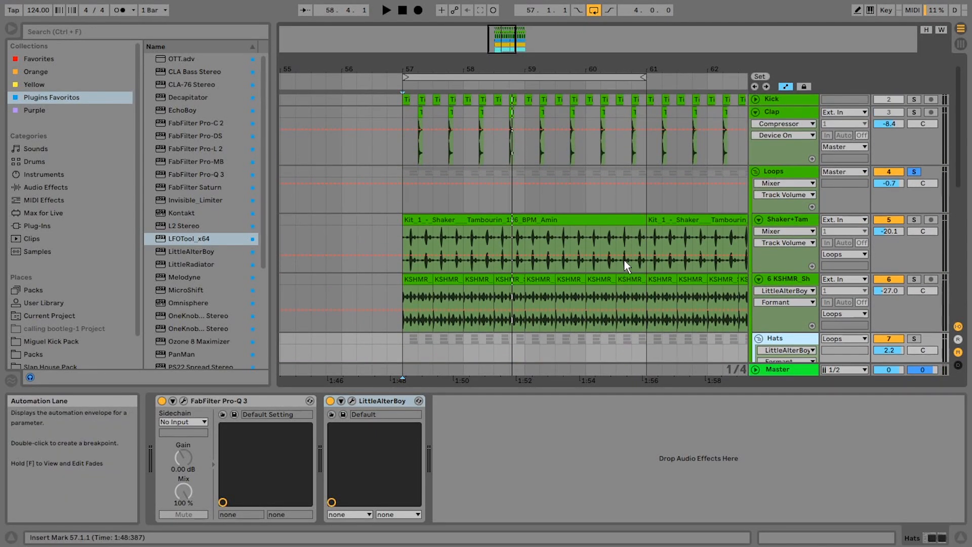
{"action": "scroll", "coordinate": [627, 266], "scroll_direction": "down", "scroll_amount": 2}
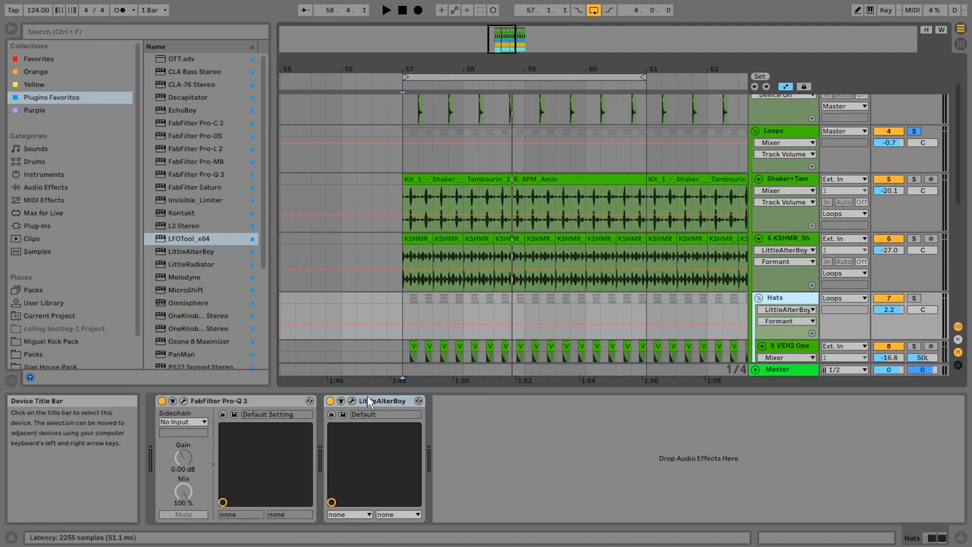
{"action": "left_click", "coordinate": [353, 401]}
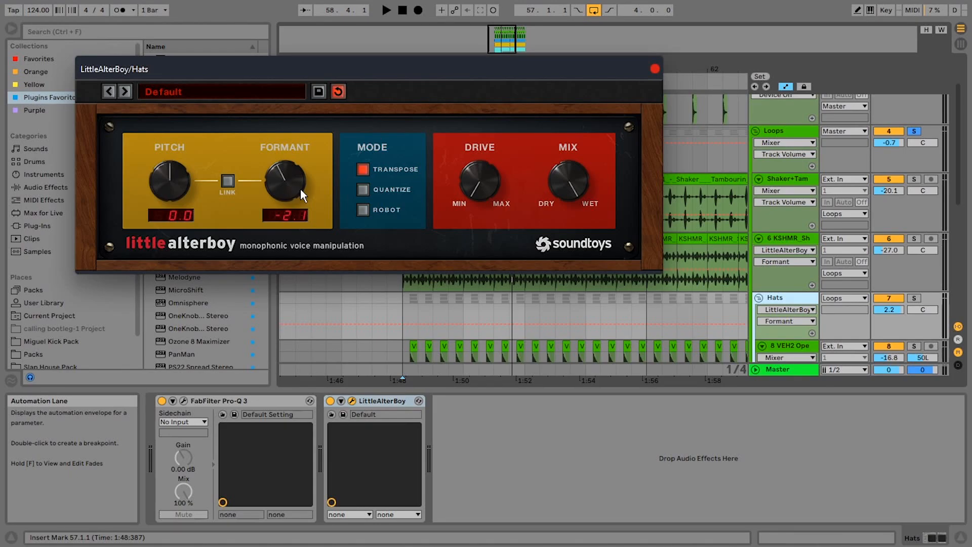
Solo the Hats group and compare its playback with LittleAlterBoy off and on, leaving the plug-in enabled
{"action": "left_click", "coordinate": [915, 298]}
{"action": "scroll", "coordinate": [907, 299], "scroll_direction": "down", "scroll_amount": 4}
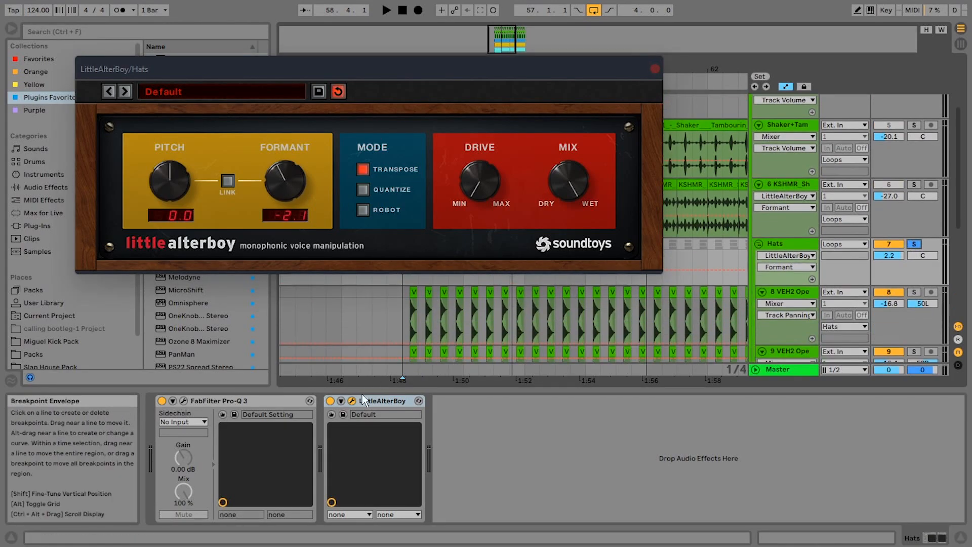
{"action": "left_click", "coordinate": [331, 401]}
{"action": "key", "text": "space"}
{"action": "key", "text": "space"}
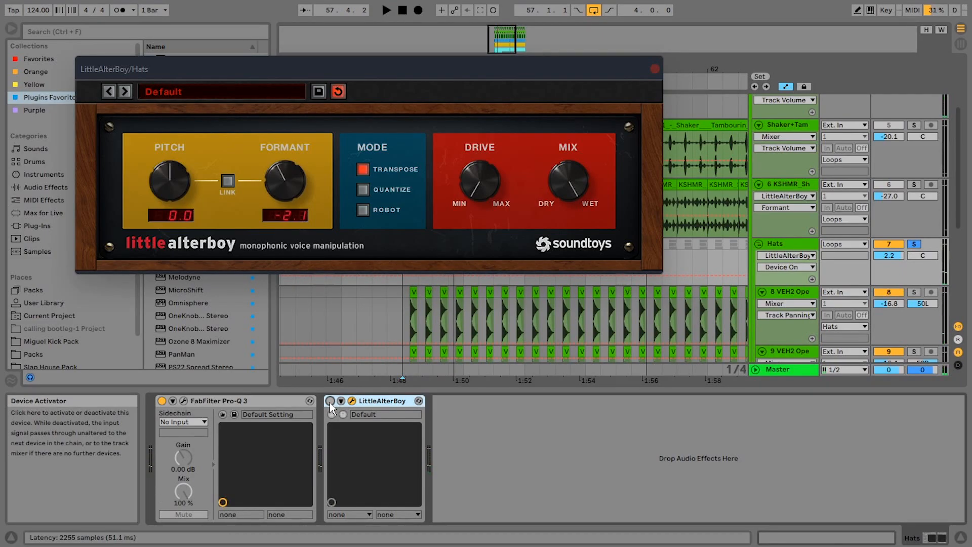
{"action": "left_click", "coordinate": [331, 401]}
{"action": "key", "text": "space"}
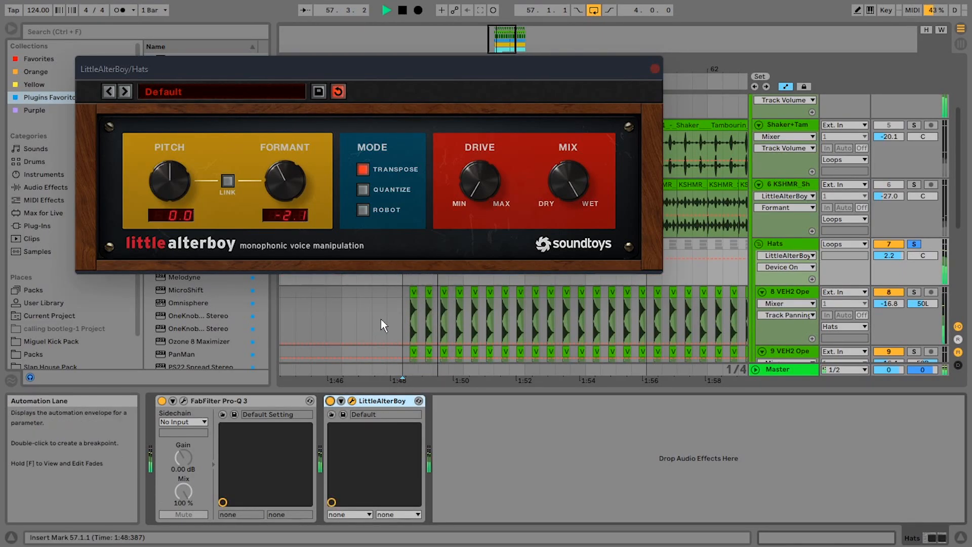
{"action": "key", "text": "space"}
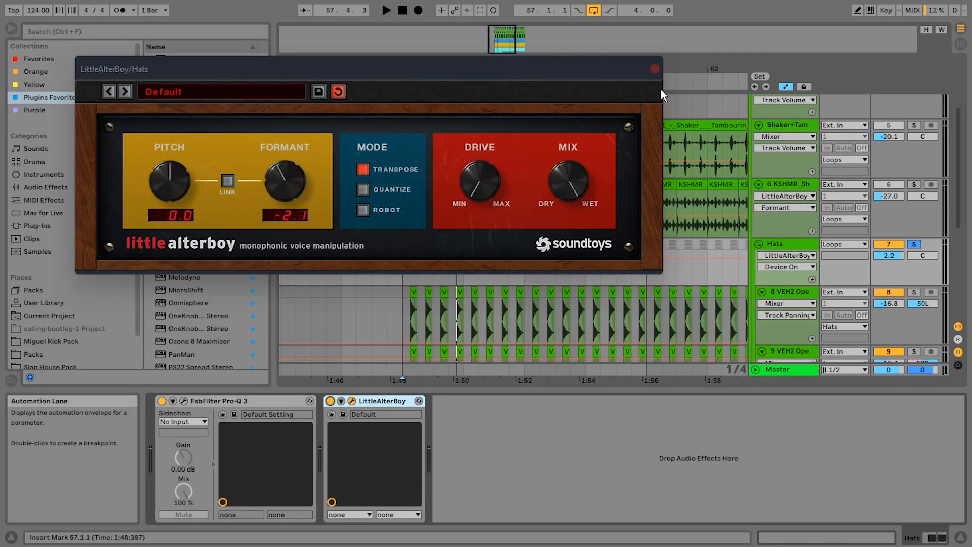
Close the Hats plug-in window, check the effects on the KSHMR shaker and Shaker+Tambourine tracks, and clear the solo
{"action": "left_click", "coordinate": [654, 68]}
{"action": "left_click", "coordinate": [804, 187]}
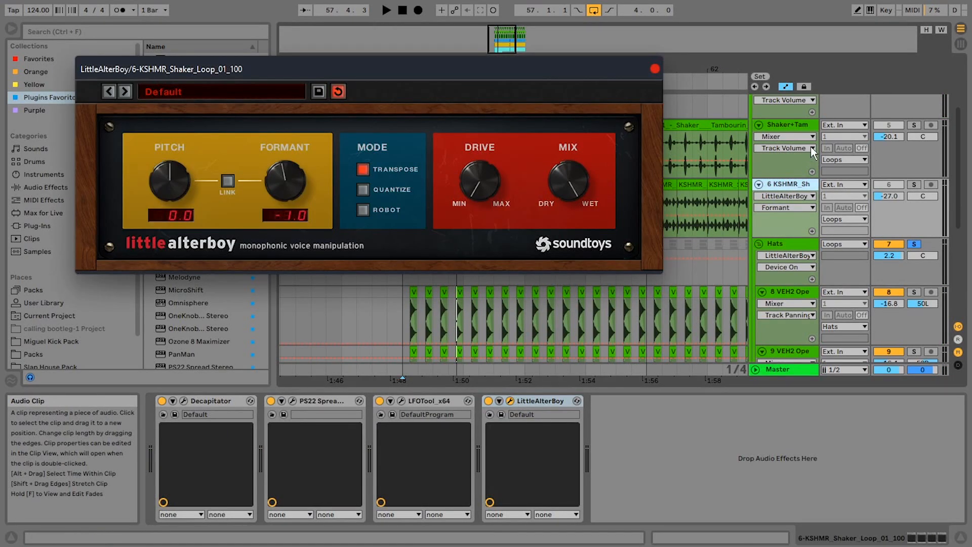
{"action": "left_click", "coordinate": [814, 159]}
{"action": "left_click", "coordinate": [915, 125]}
{"action": "left_click", "coordinate": [916, 125]}
Fold the Loops group and the Clap track in the arrangement
{"action": "scroll", "coordinate": [706, 220], "scroll_direction": "down", "scroll_amount": 3}
{"action": "scroll", "coordinate": [736, 273], "scroll_direction": "up", "scroll_amount": 4}
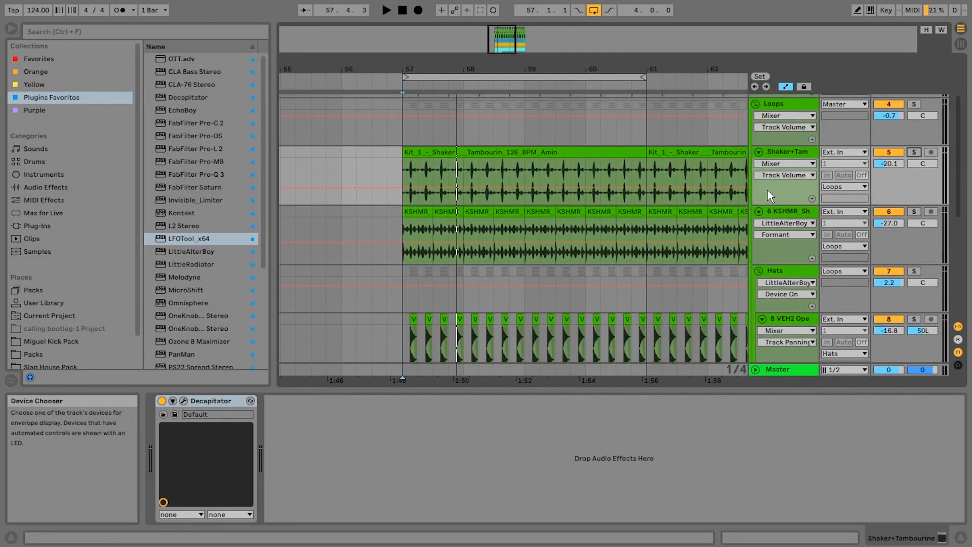
{"action": "scroll", "coordinate": [766, 194], "scroll_direction": "up", "scroll_amount": 1}
{"action": "left_click", "coordinate": [757, 131]}
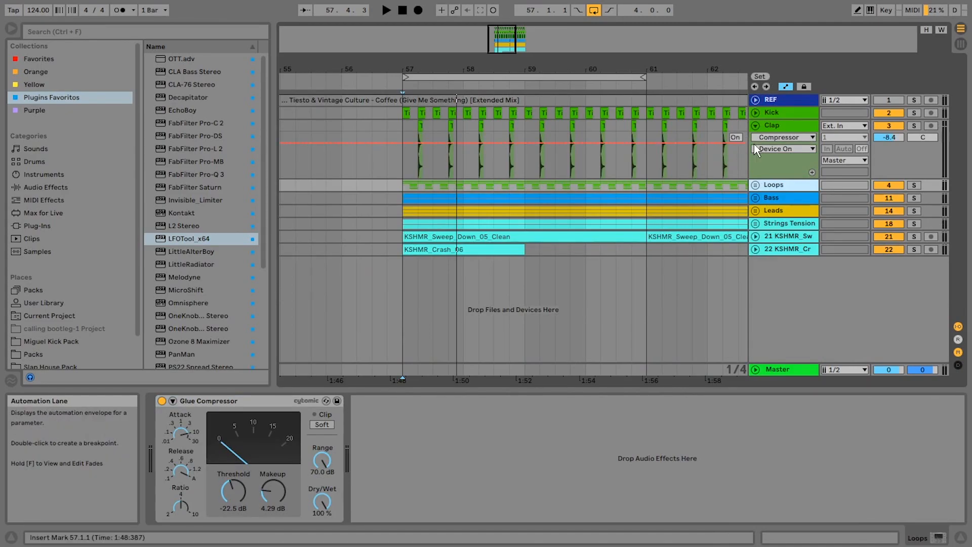
{"action": "left_click", "coordinate": [756, 126]}
Solo and unfold the Strings Tension group, then audition it from bar 57
{"action": "left_click", "coordinate": [740, 179]}
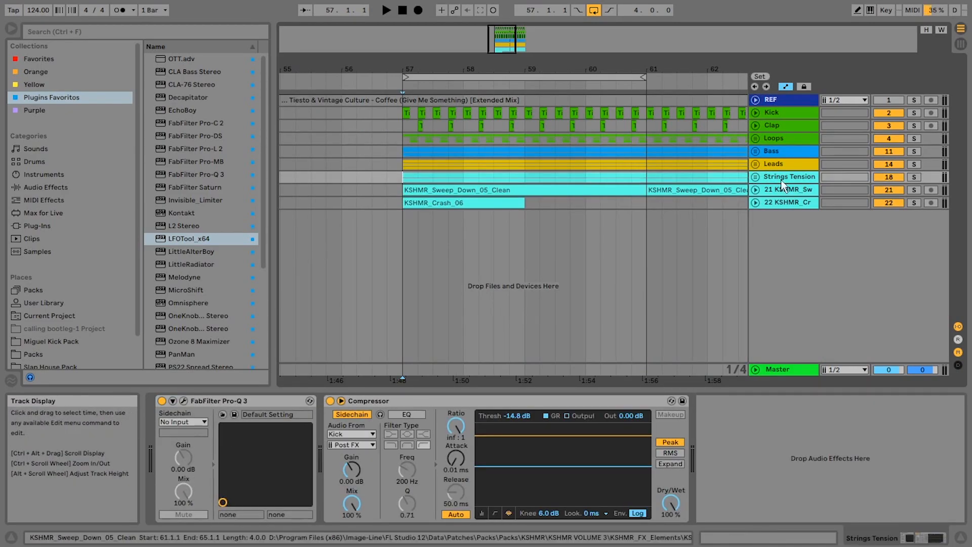
{"action": "left_click", "coordinate": [914, 176]}
{"action": "left_click", "coordinate": [755, 177]}
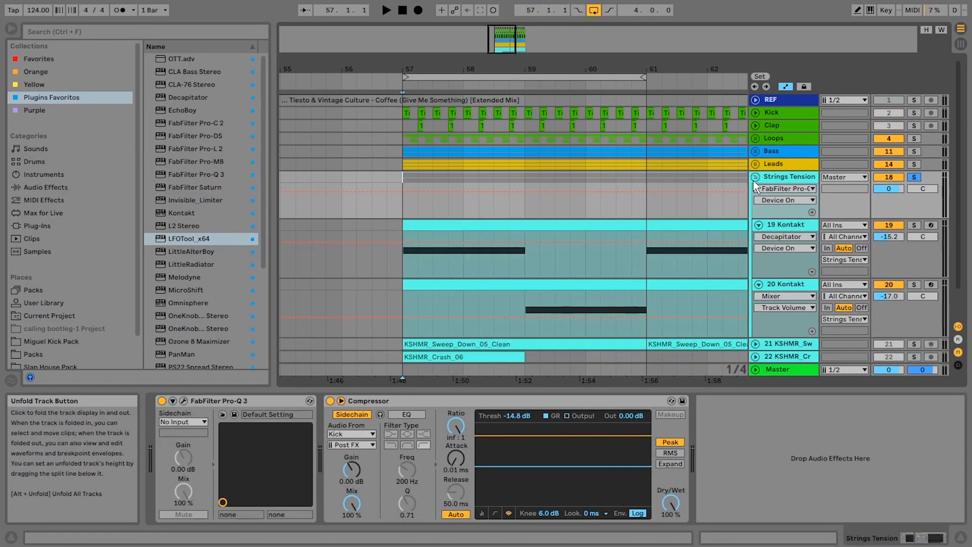
{"action": "scroll", "coordinate": [757, 189], "scroll_direction": "down", "scroll_amount": 1}
{"action": "key", "text": "space"}
{"action": "left_click_drag", "start_coordinate": [515, 51], "coordinate": [516, 47]}
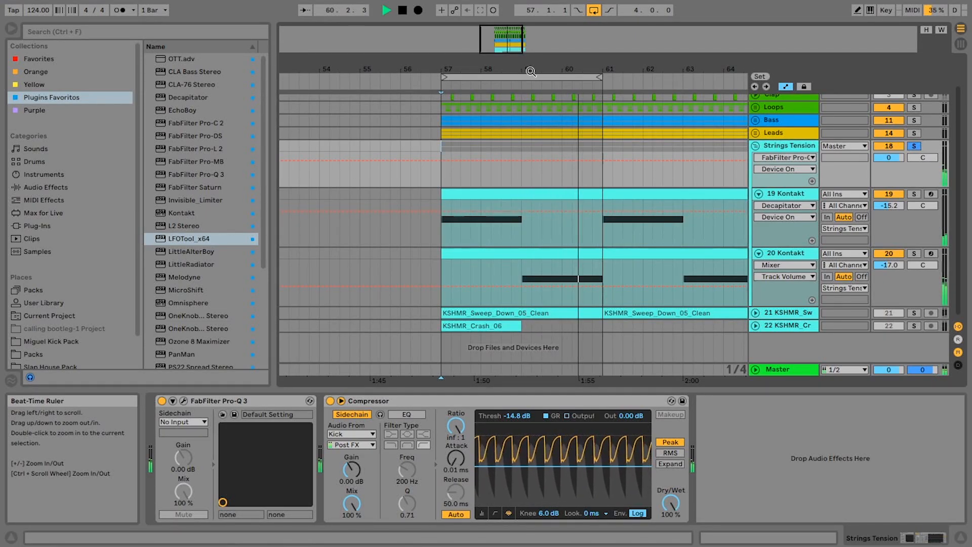
{"action": "key", "text": "space"}
Clear the Strings Tension solo, deactivate the Leads group, and play the rest of the drop from bar 57
{"action": "scroll", "coordinate": [724, 156], "scroll_direction": "up", "scroll_amount": 2}
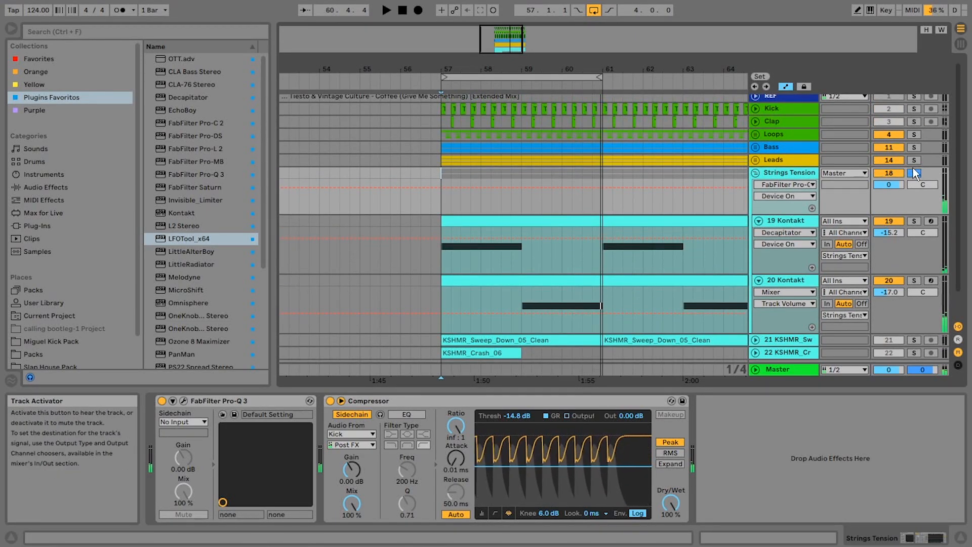
{"action": "left_click", "coordinate": [443, 166]}
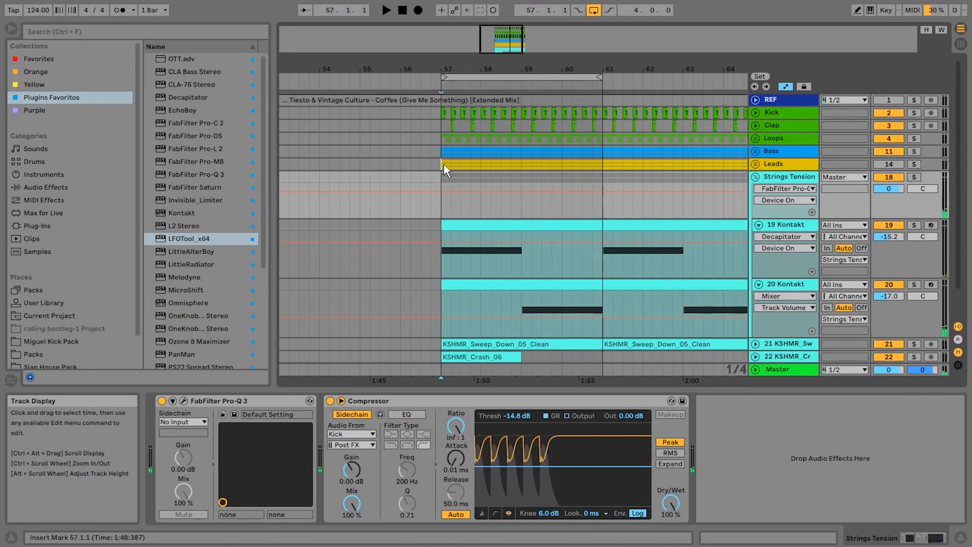
{"action": "left_click", "coordinate": [443, 164]}
{"action": "key", "text": "space"}
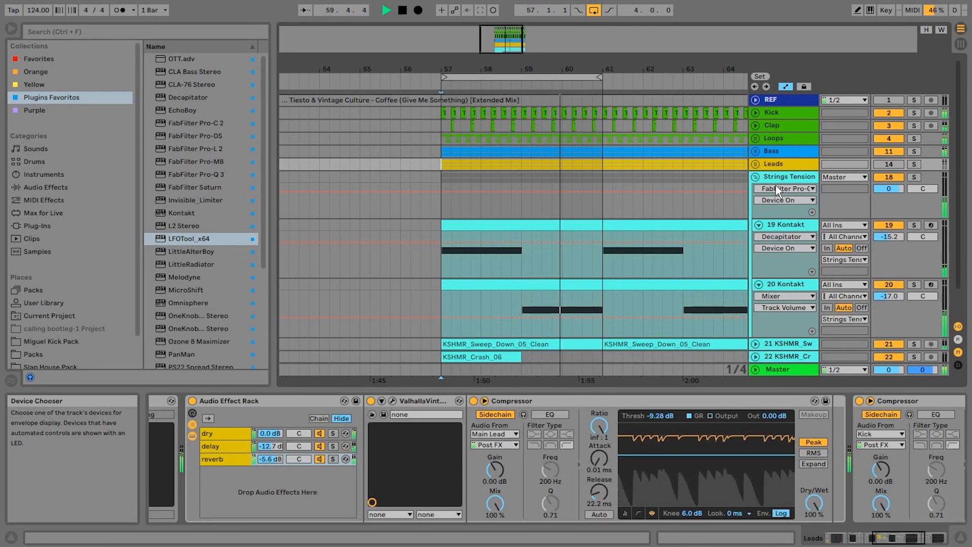
{"action": "key", "text": "space"}
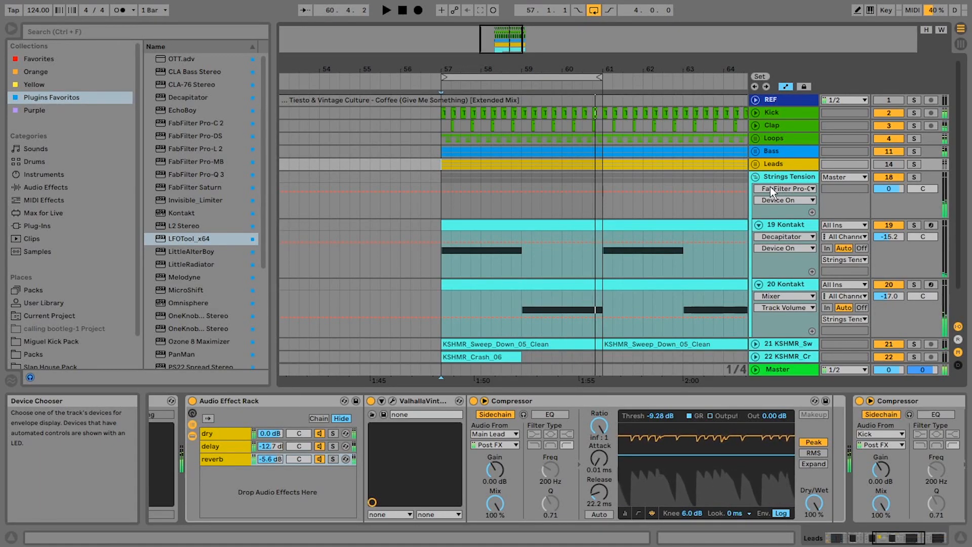
Inspect the MIDI notes in the 19 Kontakt and 20 Kontakt clips in an enlarged note editor, then shrink it again
{"action": "scroll", "coordinate": [772, 189], "scroll_direction": "down", "scroll_amount": 1}
{"action": "left_click", "coordinate": [786, 212]}
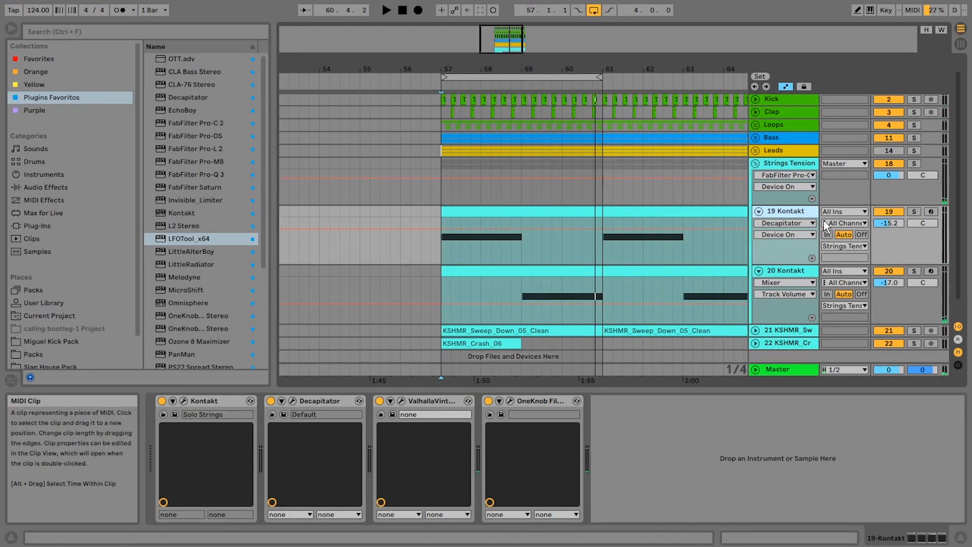
{"action": "double_click", "coordinate": [549, 212]}
{"action": "left_click_drag", "start_coordinate": [593, 390], "coordinate": [582, 140]}
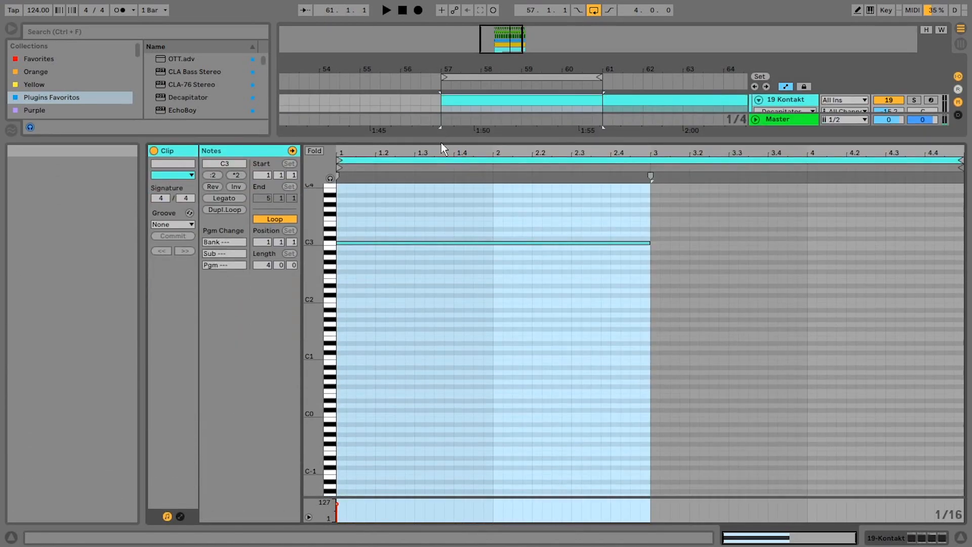
{"action": "left_click_drag", "start_coordinate": [316, 245], "coordinate": [373, 245]}
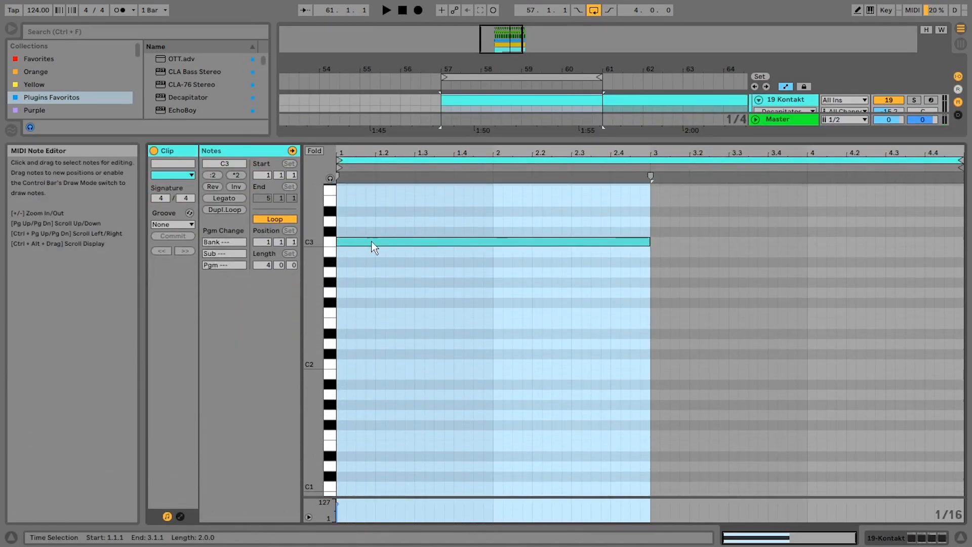
{"action": "left_click", "coordinate": [424, 281]}
{"action": "left_click_drag", "start_coordinate": [585, 140], "coordinate": [585, 308]}
{"action": "left_click", "coordinate": [566, 170]}
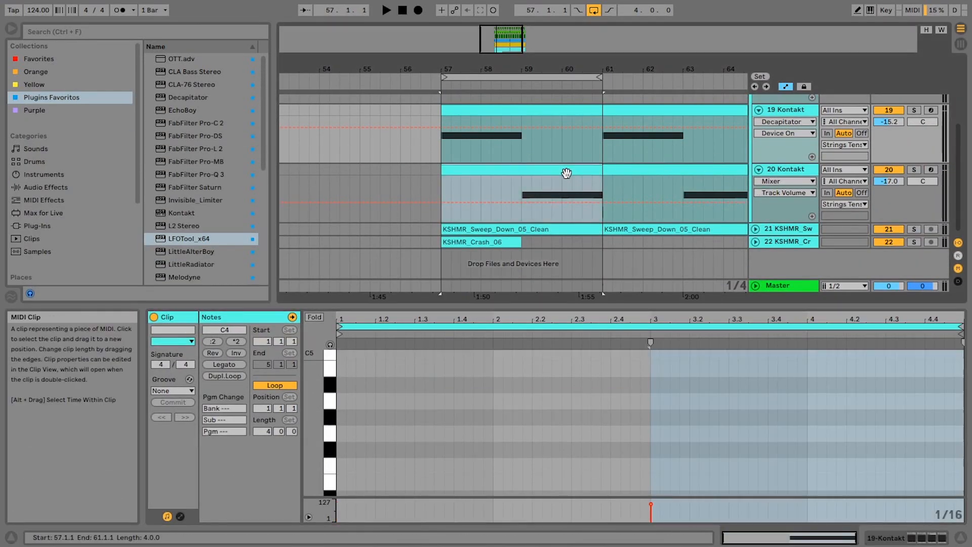
{"action": "left_click_drag", "start_coordinate": [695, 306], "coordinate": [694, 390]}
Show the OneKnob Filter automation on the 19 Kontakt track and check its Solo Strings instrument in Kontakt
{"action": "left_click", "coordinate": [790, 198]}
{"action": "left_click", "coordinate": [782, 205]}
{"action": "left_click", "coordinate": [792, 251]}
{"action": "double_click", "coordinate": [793, 196]}
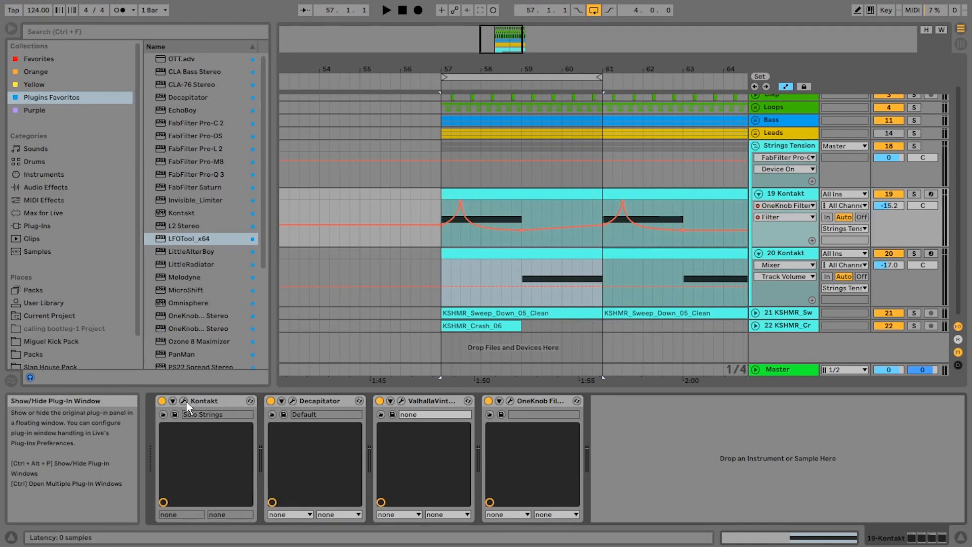
{"action": "scroll", "coordinate": [241, 345], "scroll_direction": "down", "scroll_amount": 1}
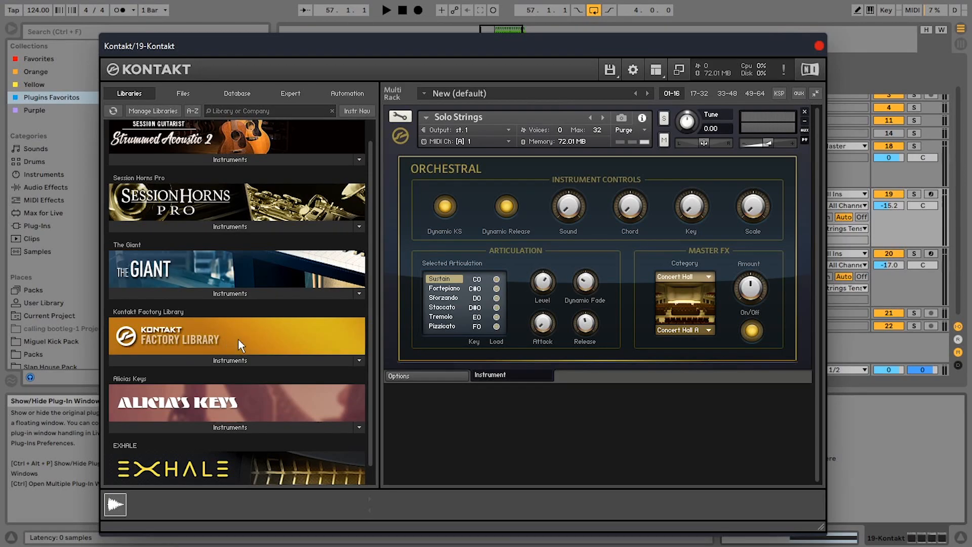
{"action": "left_click", "coordinate": [819, 46]}
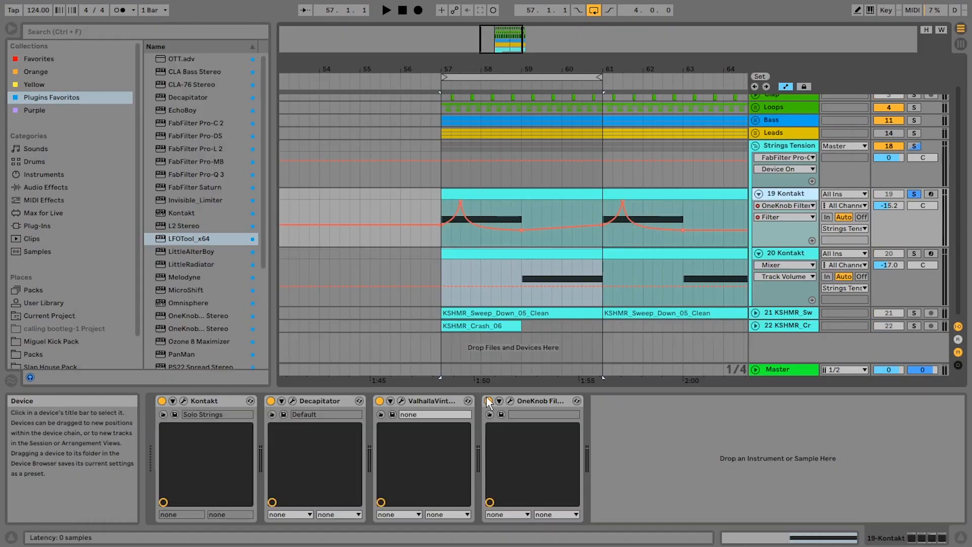
Open OneKnob Filter on the soloed 19 Kontakt track and compare playback with it on and off, leaving it enabled
{"action": "left_click", "coordinate": [511, 402]}
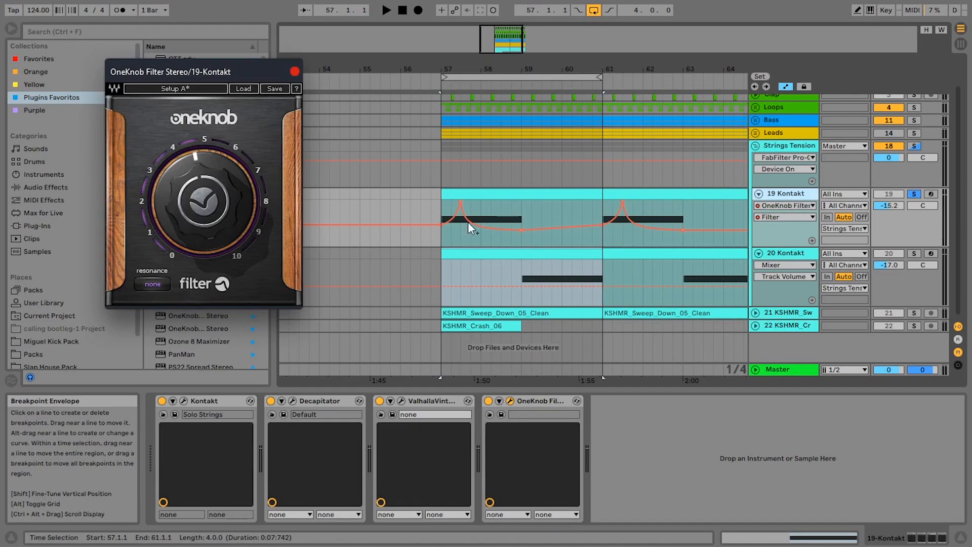
{"action": "left_click", "coordinate": [440, 208]}
{"action": "key", "text": "space"}
{"action": "key", "text": "space"}
{"action": "left_click", "coordinate": [488, 401]}
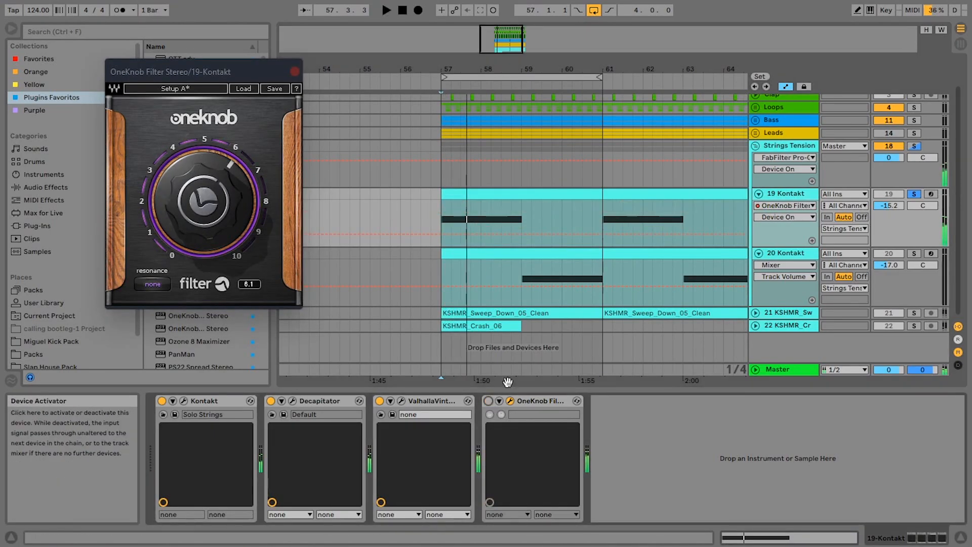
{"action": "key", "text": "space"}
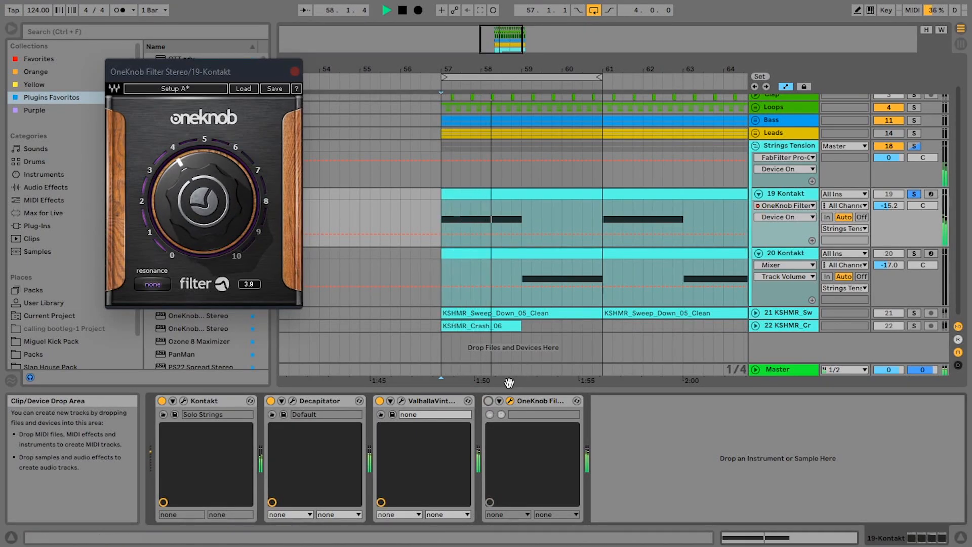
{"action": "key", "text": "space"}
{"action": "left_click", "coordinate": [488, 401]}
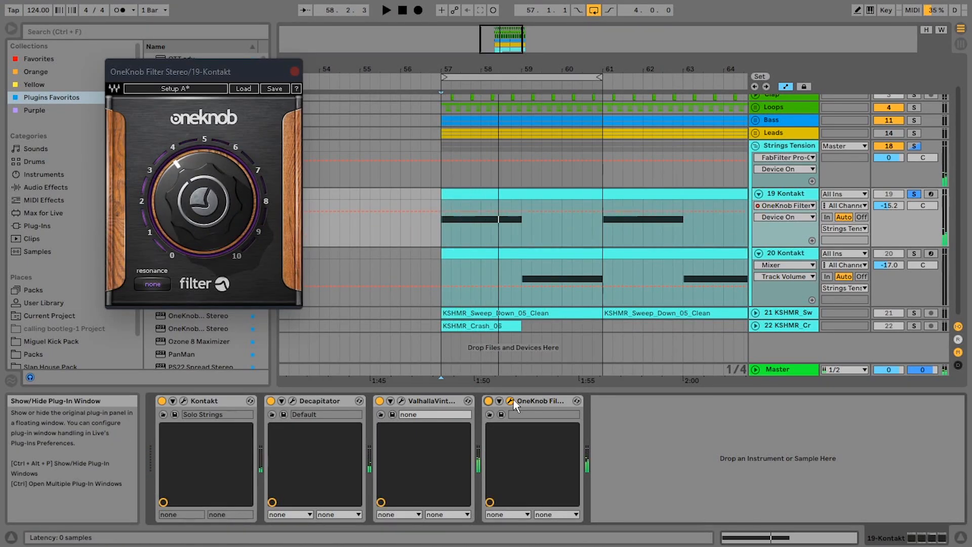
Listen to the soloed 19 Kontakt filter sweep, then solo 20 Kontakt and play its filter automation from bar 59
{"action": "key", "text": "space"}
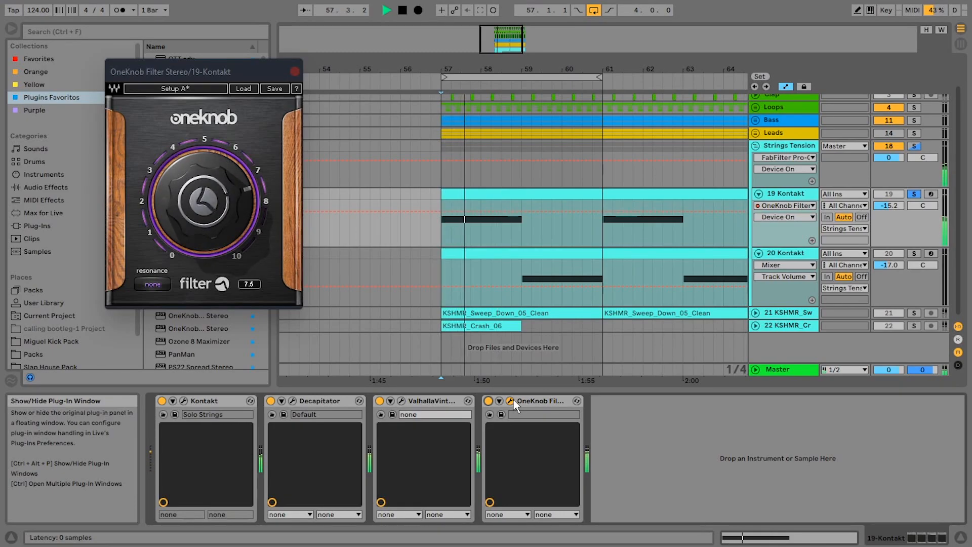
{"action": "key", "text": "space"}
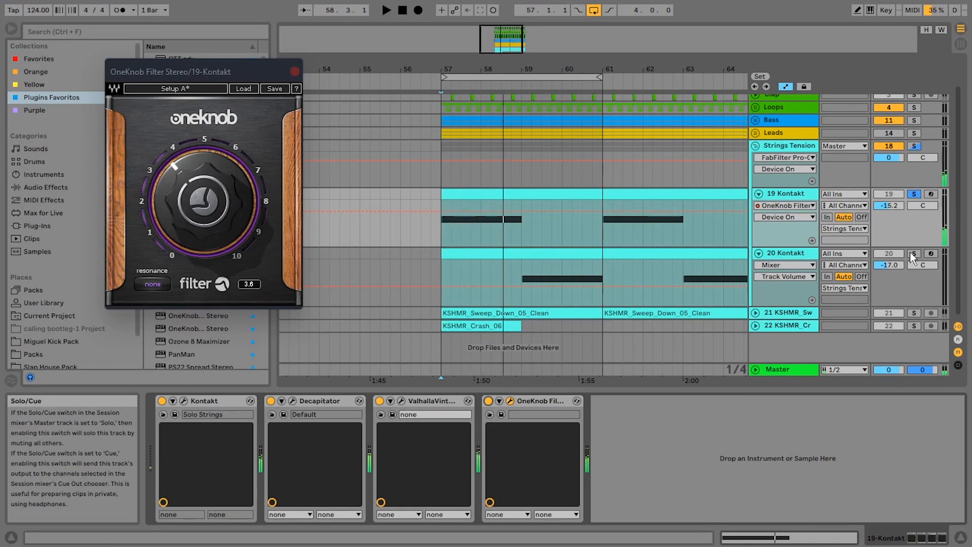
{"action": "left_click", "coordinate": [914, 254]}
{"action": "left_click", "coordinate": [527, 271]}
{"action": "key", "text": "space"}
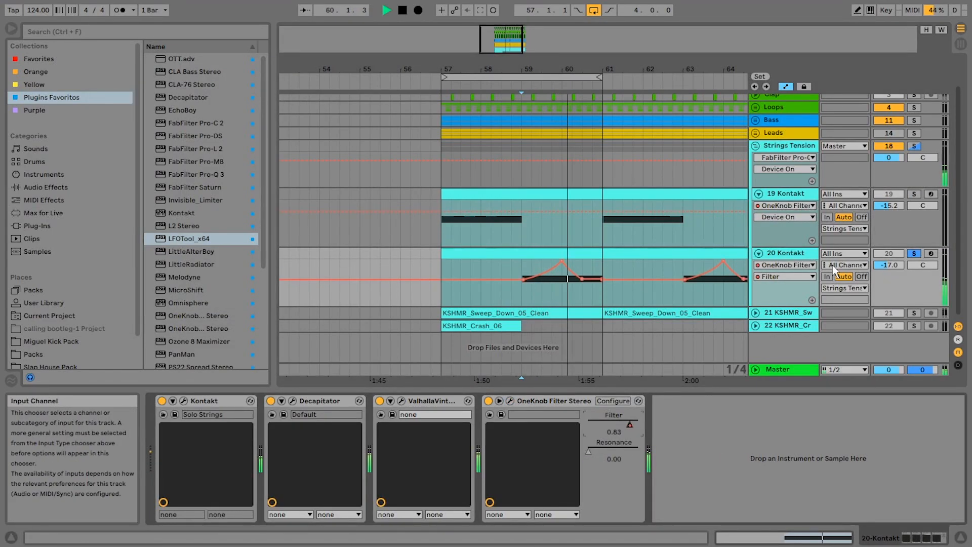
Play Strings Tension from bar 57 soloed together with the 21 KSHMR sweep and 22 KSHMR crash tracks, and fold the group
{"action": "left_click", "coordinate": [914, 146]}
{"action": "key", "text": "space"}
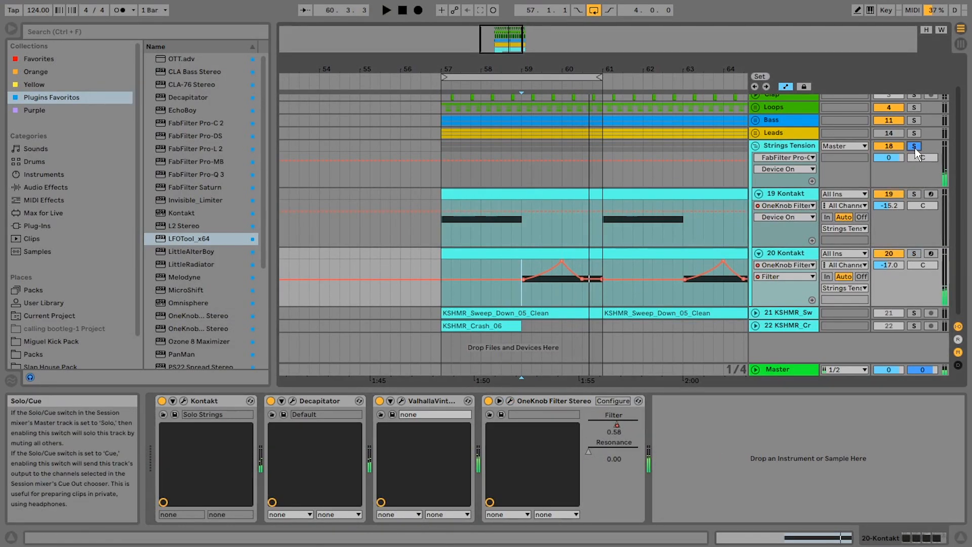
{"action": "left_click", "coordinate": [915, 147]}
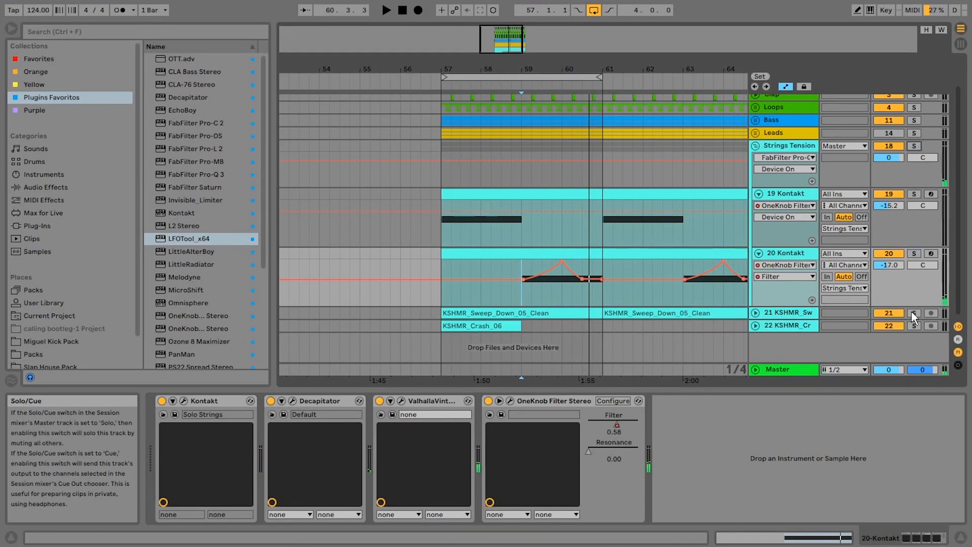
{"action": "left_click", "coordinate": [445, 148]}
{"action": "key", "text": "space"}
{"action": "left_click", "coordinate": [915, 147]}
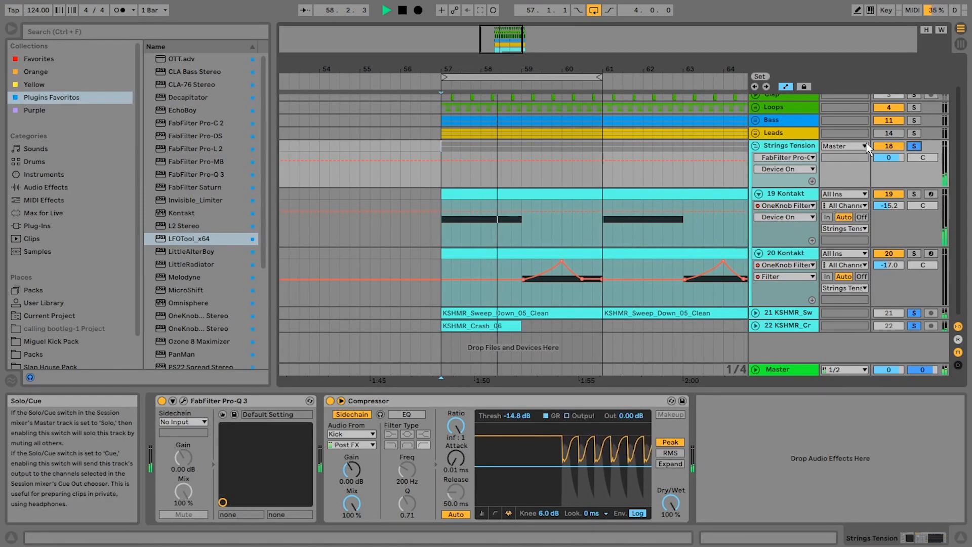
{"action": "left_click", "coordinate": [756, 147]}
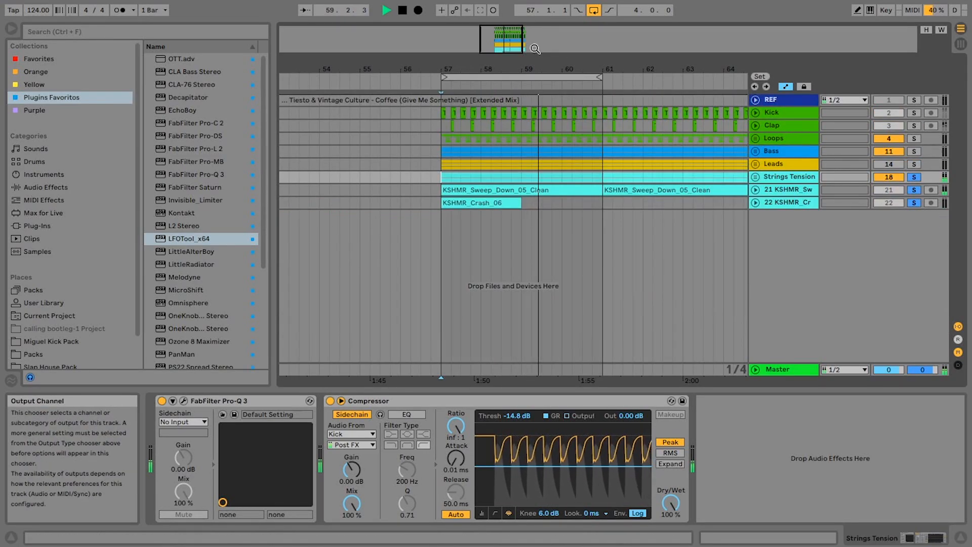
Stop playback, turn off the arrangement loop and clear the solos on Strings Tension and the KSHMR sweep and crash tracks
{"action": "mouse_move", "coordinate": [500, 42]}
{"action": "left_mouse_down"}
{"action": "mouse_move", "coordinate": [500, 24]}
{"action": "mouse_move", "coordinate": [507, 47]}
{"action": "left_mouse_up"}
{"action": "key", "text": "space"}
{"action": "left_click", "coordinate": [594, 11]}
{"action": "left_click", "coordinate": [915, 203]}
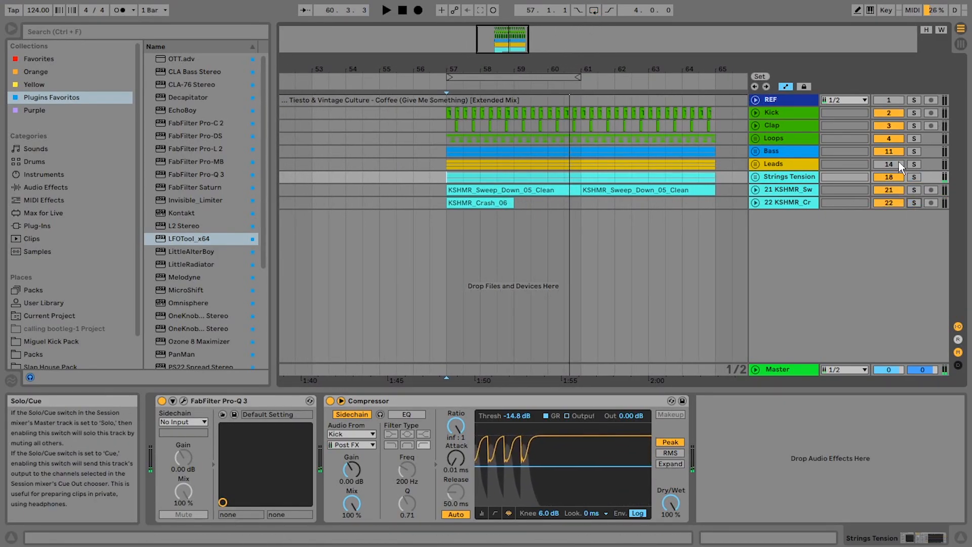
Reactivate the Leads group and play the full drop with all layers from 56.3.1, just before bar 57
{"action": "left_click", "coordinate": [419, 150]}
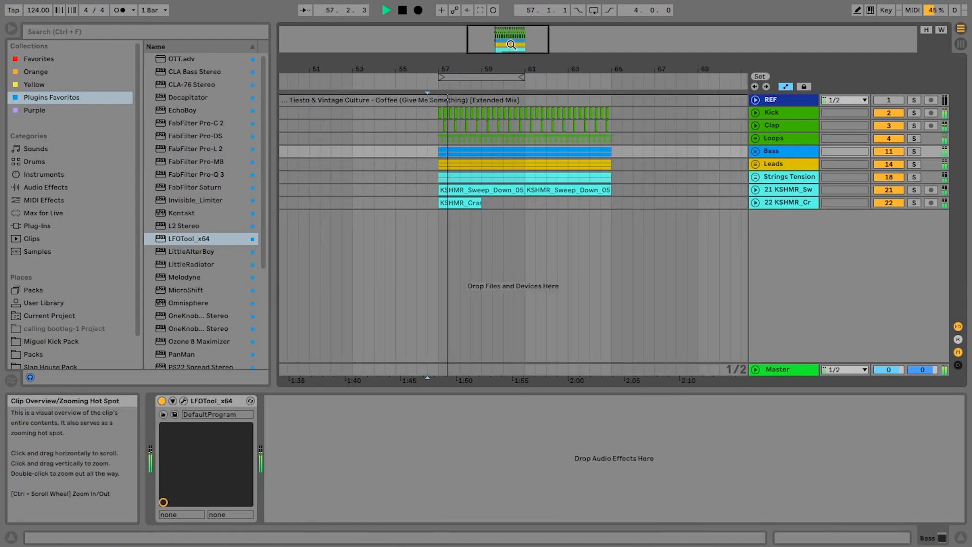
{"action": "left_click_drag", "start_coordinate": [509, 43], "coordinate": [510, 49]}
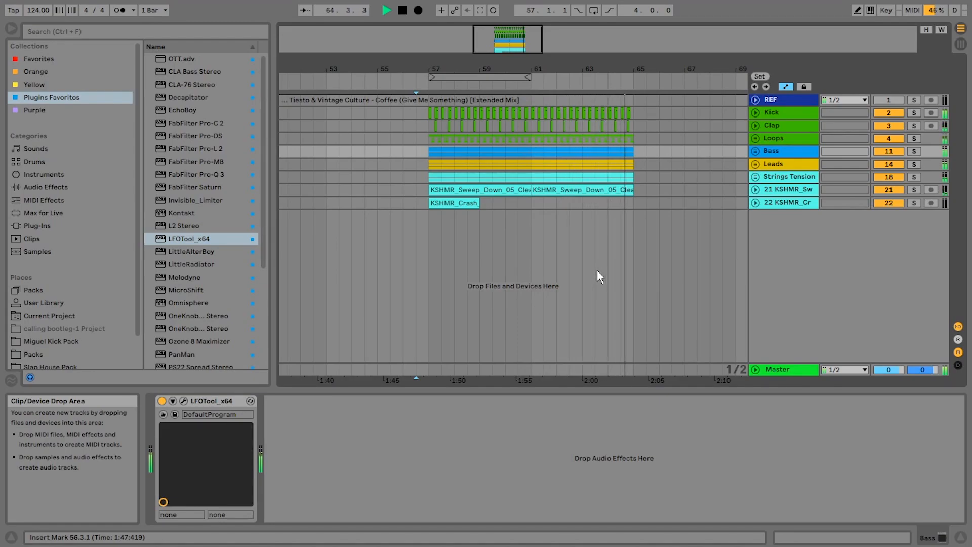
{"action": "key", "text": "space"}
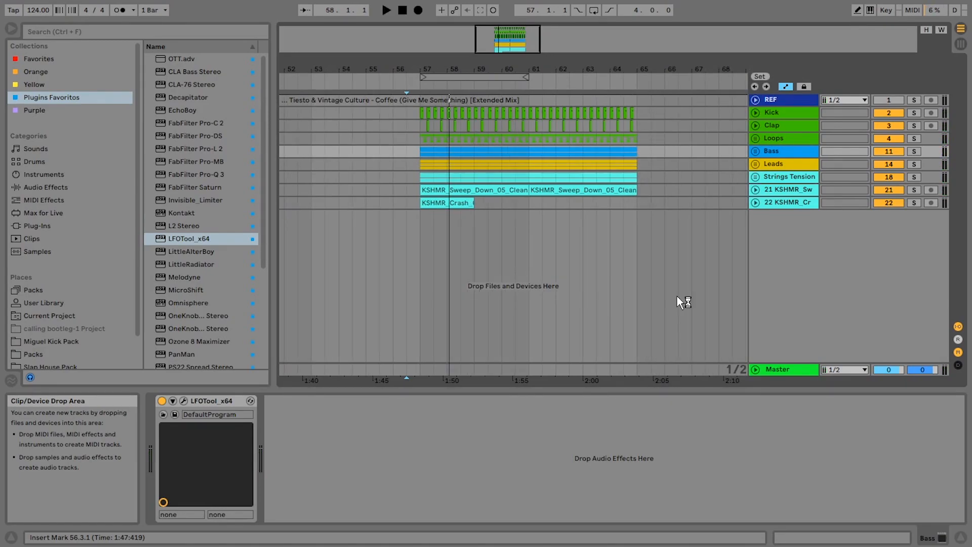